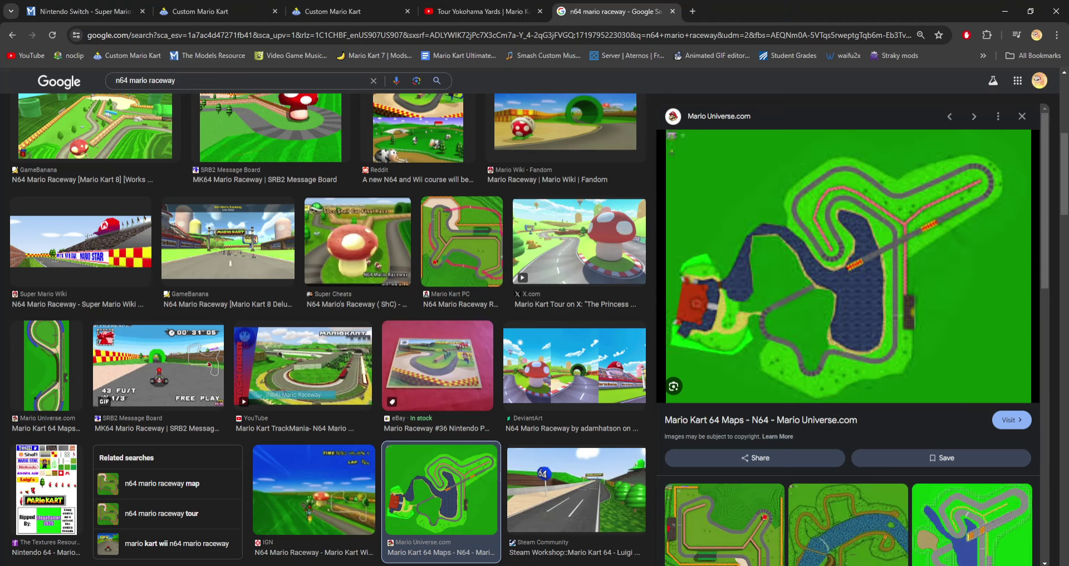
Close the Tour Yokohama Yards video tab and open unnamed.jpg from the N64 Mario Raceway folder in paint.net.
left_click(539, 12)
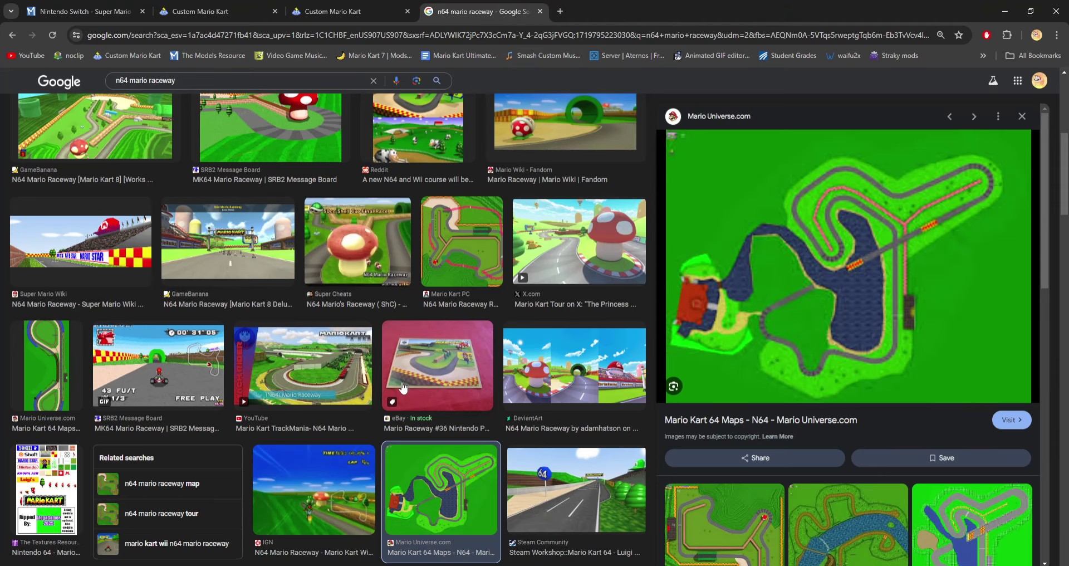
key("alt+Tab")
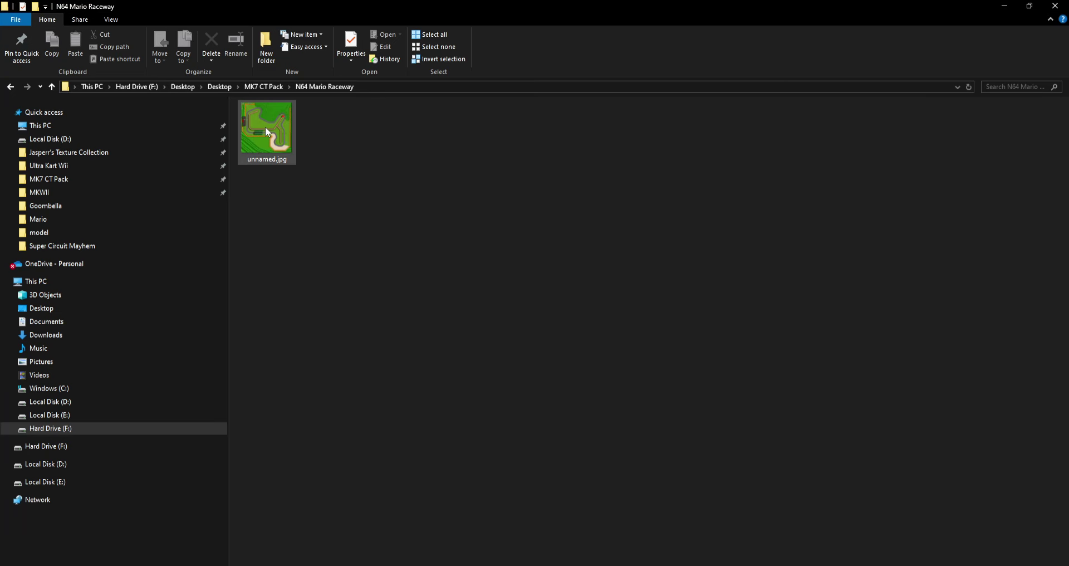
mouse_move(266, 131)
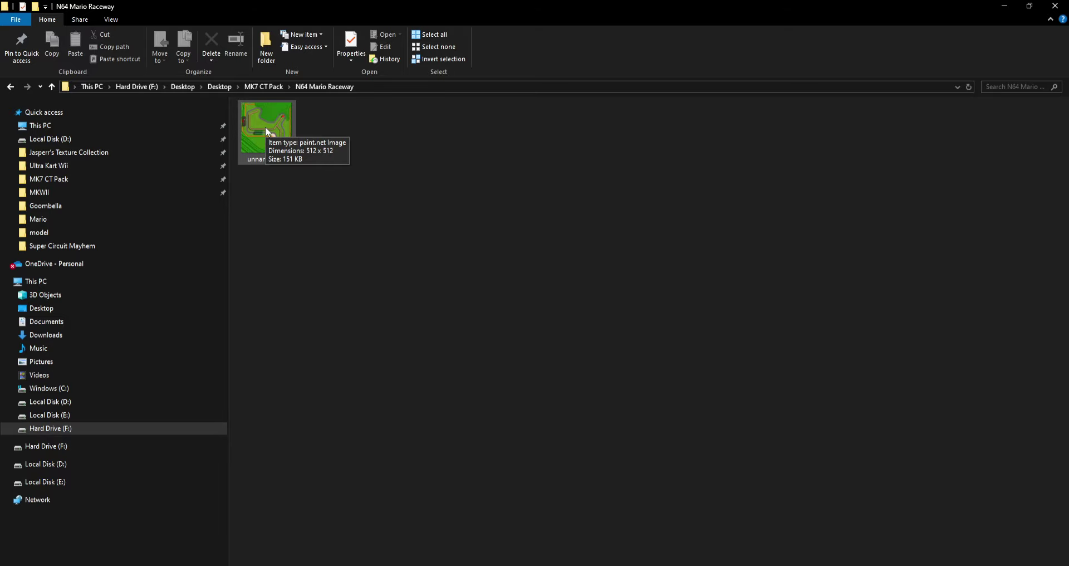
double_click(265, 126)
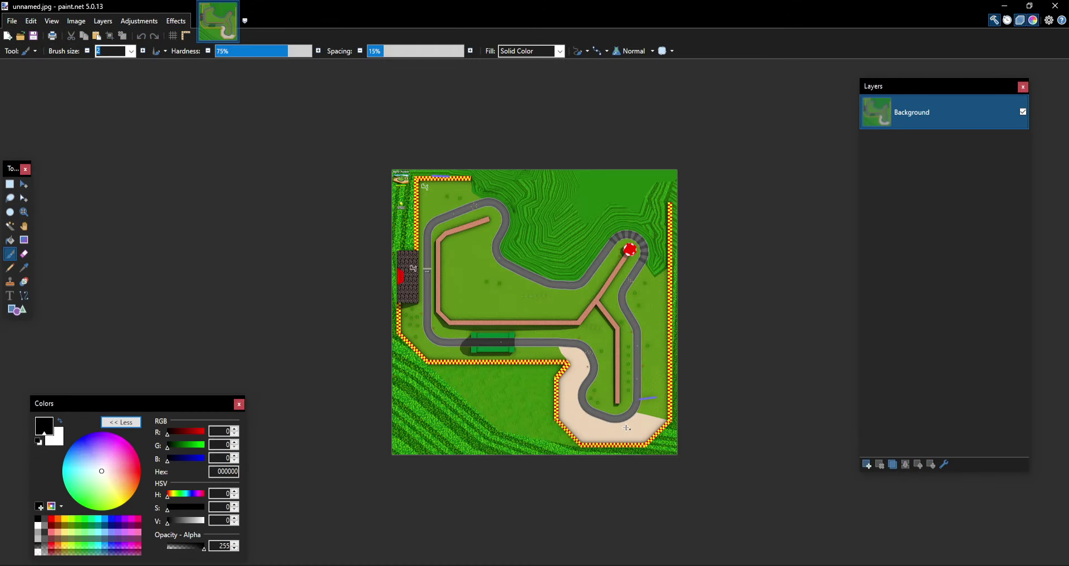
Examine the track layout in unnamed.jpg and compare it with the N64 Mario Raceway map images in the browser.
scroll(535, 312, "down", 5, "ctrl")
scroll(535, 312, "up", 10, "ctrl")
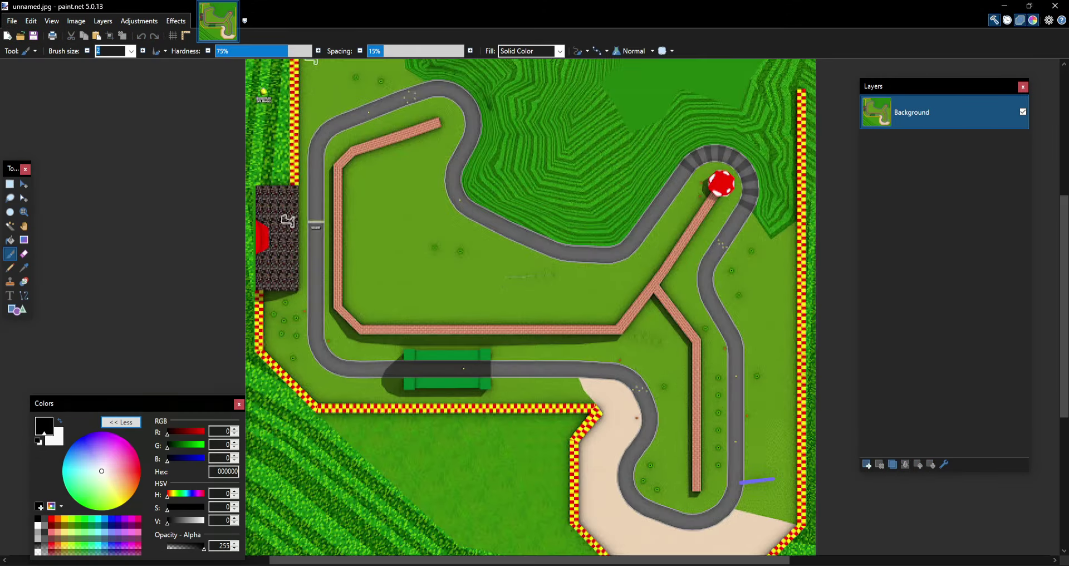
key("alt+Tab")
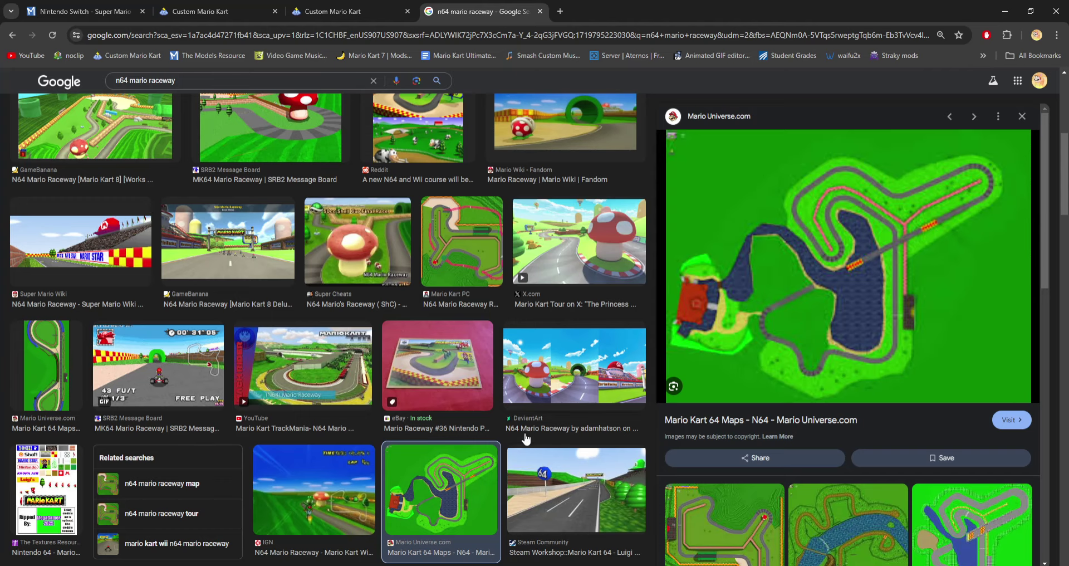
key("alt+Tab")
left_click_drag(624, 558, 455, 500)
scroll(455, 500, "up", 10)
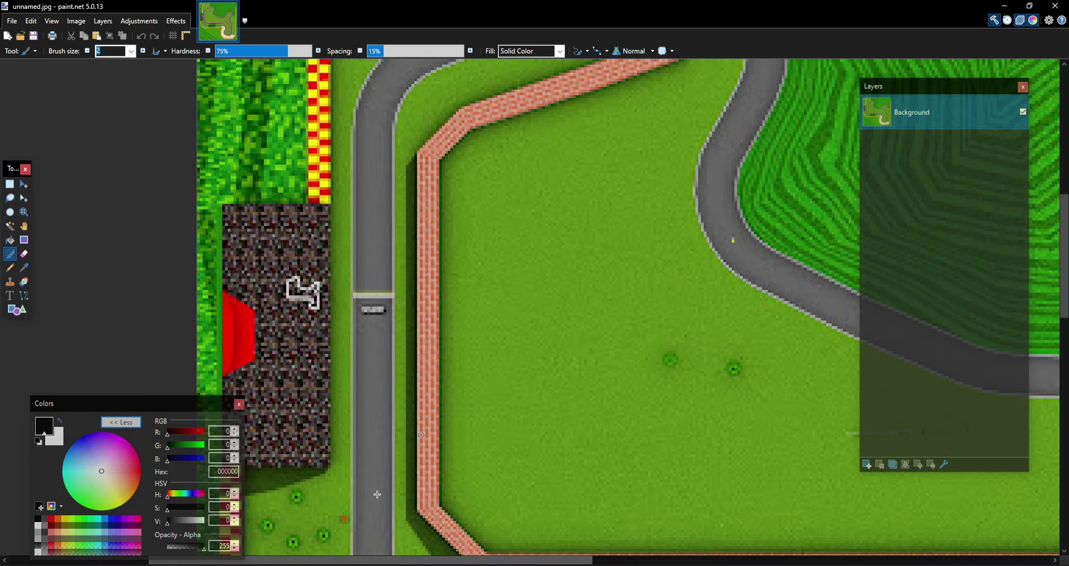
key("alt+Tab")
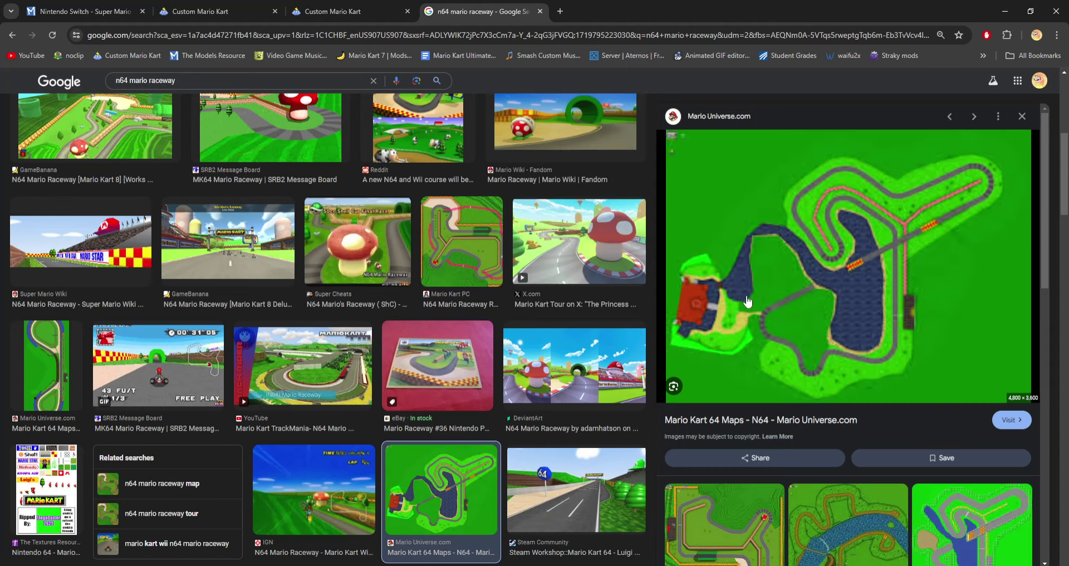
scroll(394, 366, "up", 3)
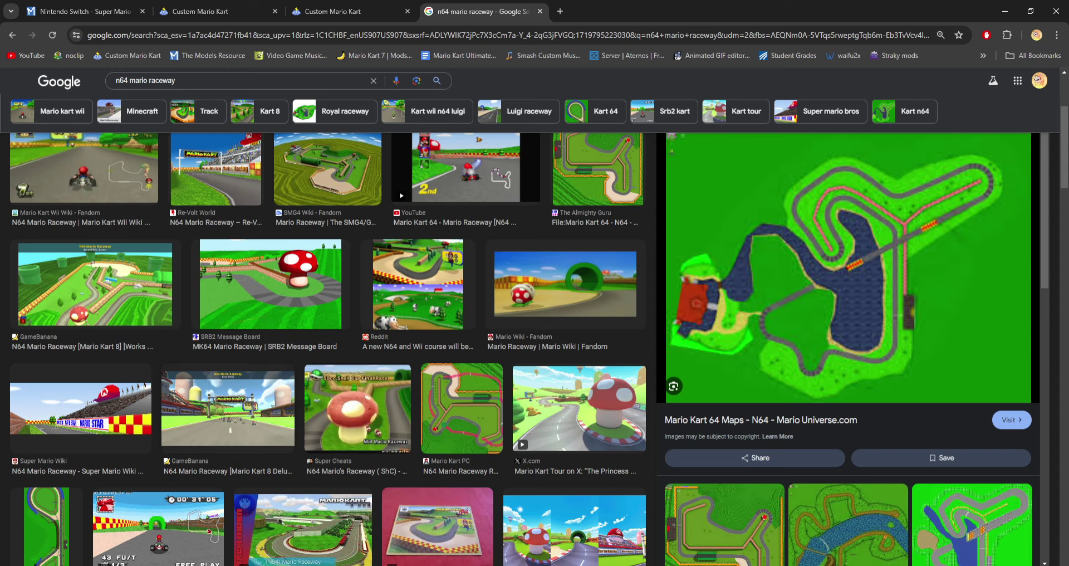
Switch to Blender and search the installed add-ons for "key" to check the Screencast Keys add-on.
key("alt+Tab")
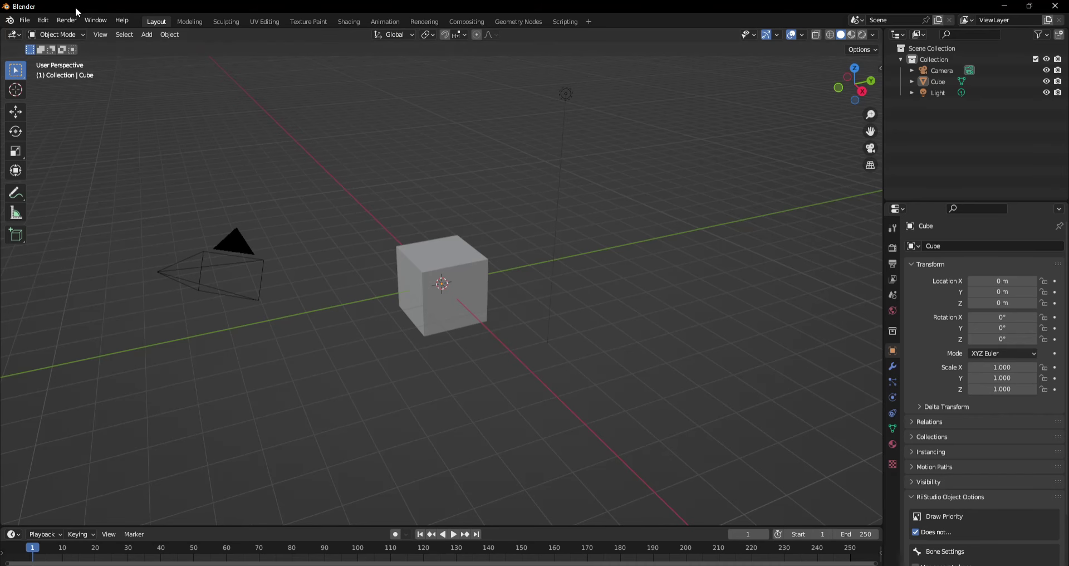
left_click(43, 20)
left_click(24, 20)
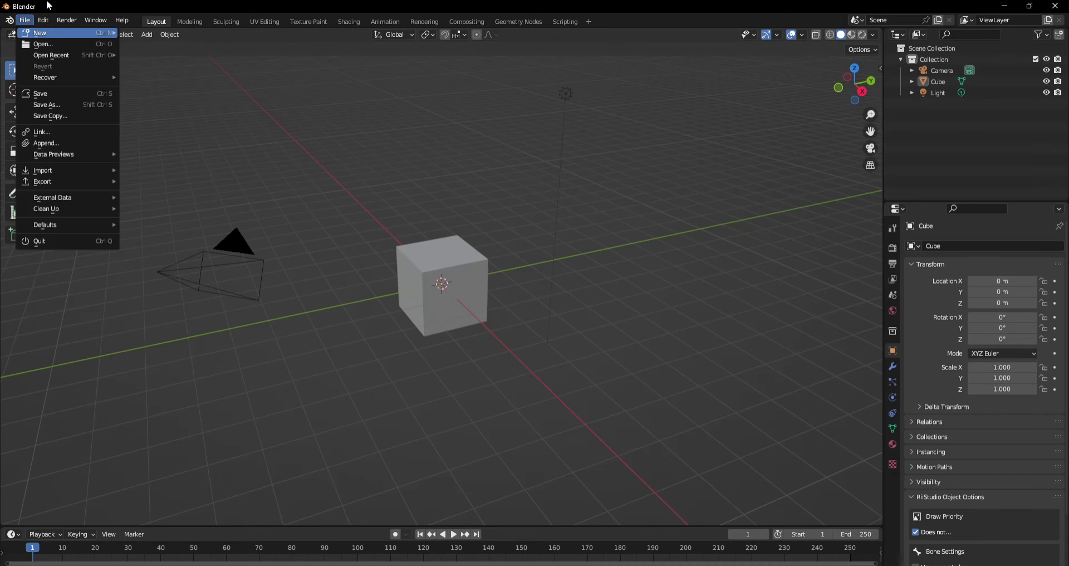
left_click(45, 20)
left_click(45, 19)
left_click(98, 181)
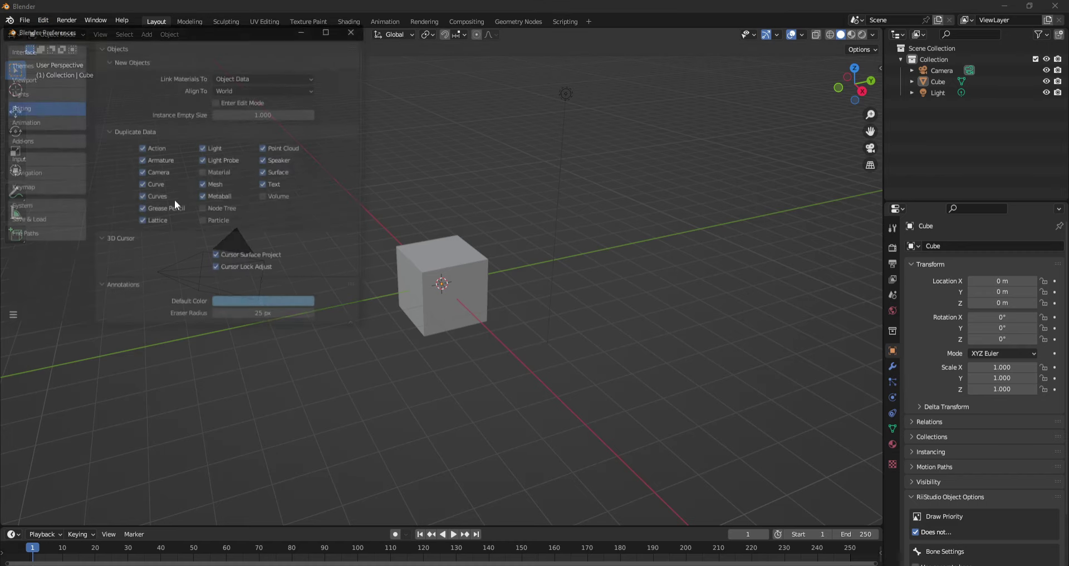
left_click(45, 143)
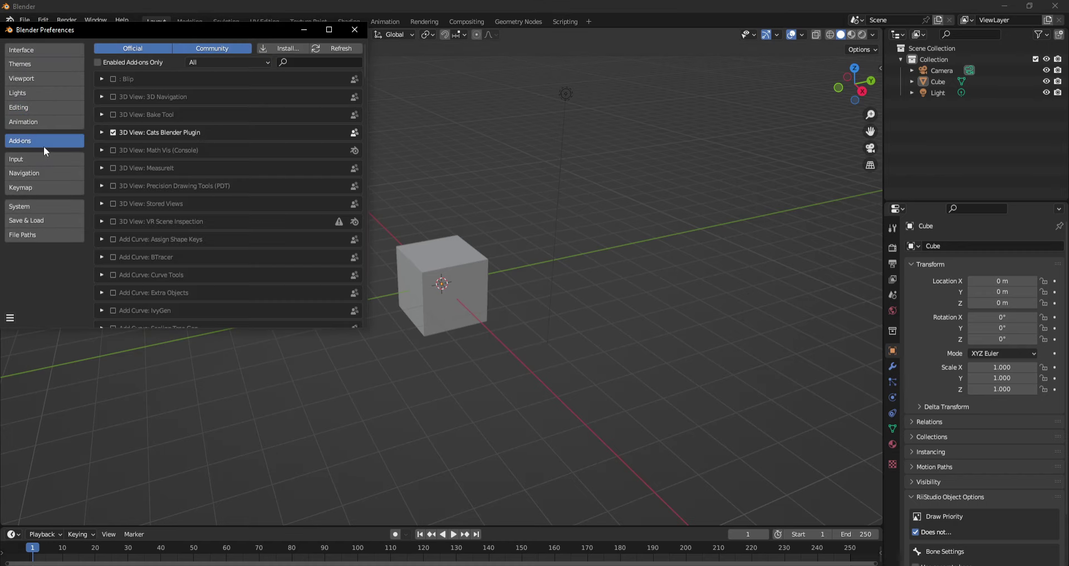
left_click(291, 63)
type("key")
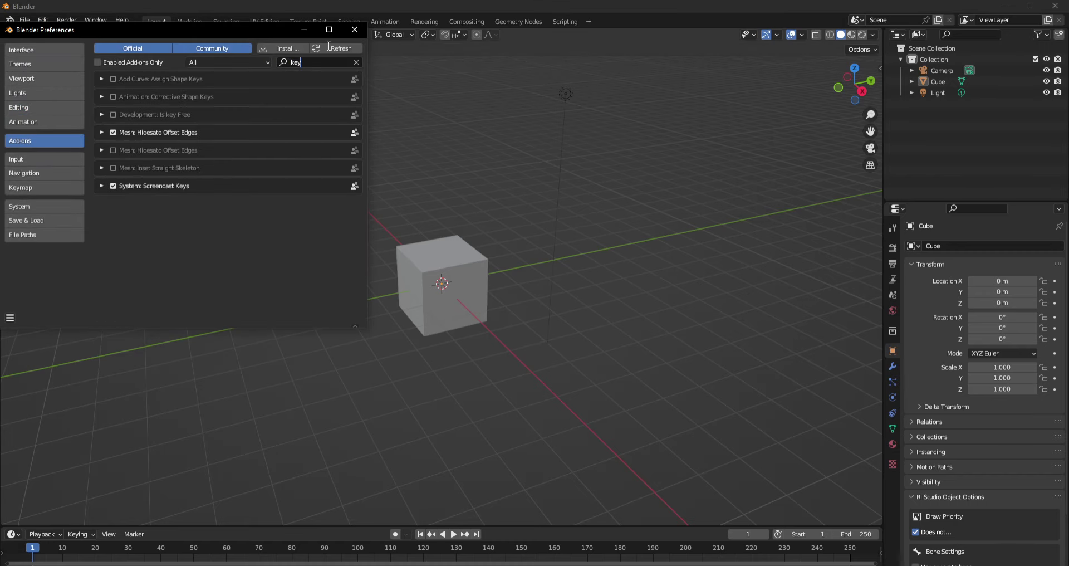
left_click(355, 30)
Turn on the Screencast Keys display in the 3D viewport.
left_click(881, 67)
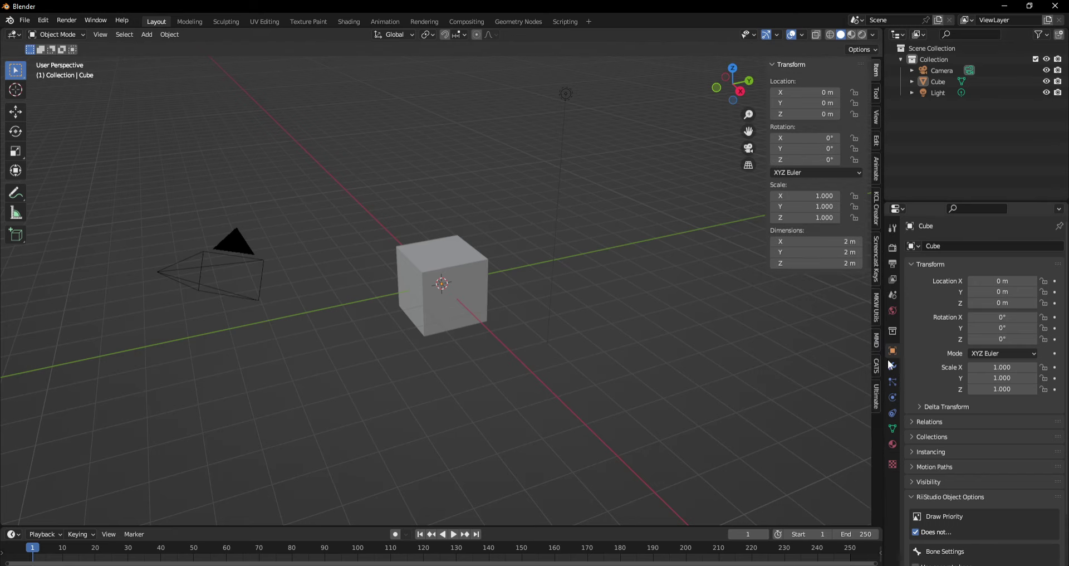
left_click(880, 387)
left_click(878, 372)
left_click(877, 344)
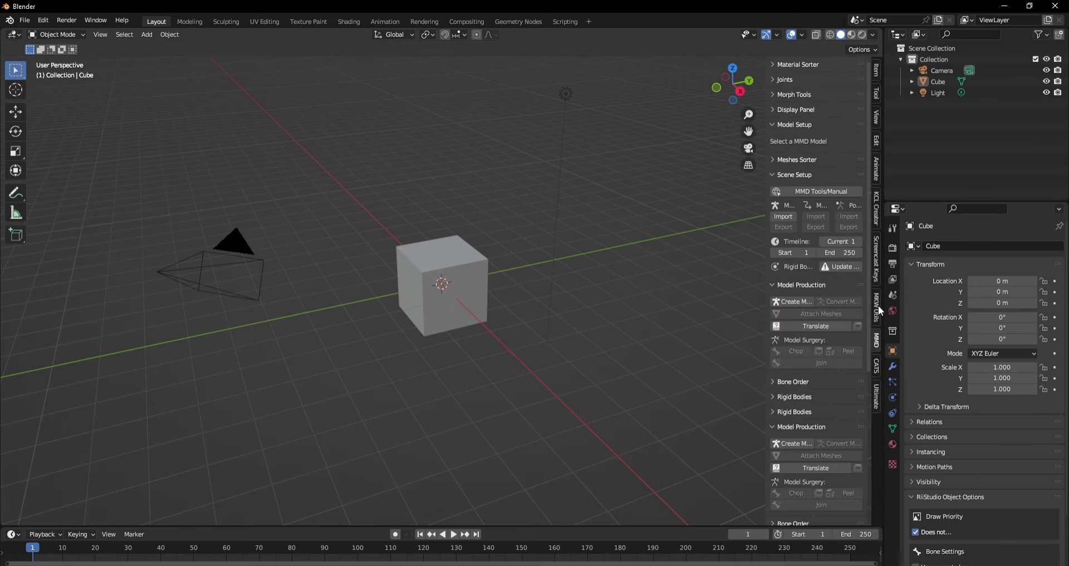
left_click(878, 309)
left_click(879, 267)
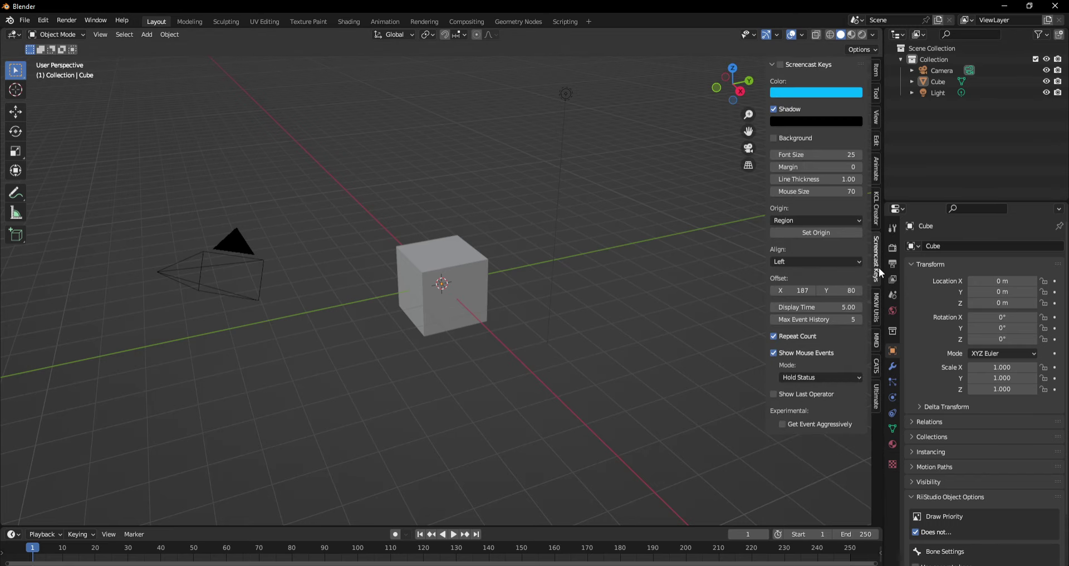
left_click(779, 64)
left_click_drag(721, 103, 758, 433)
right_click(567, 299)
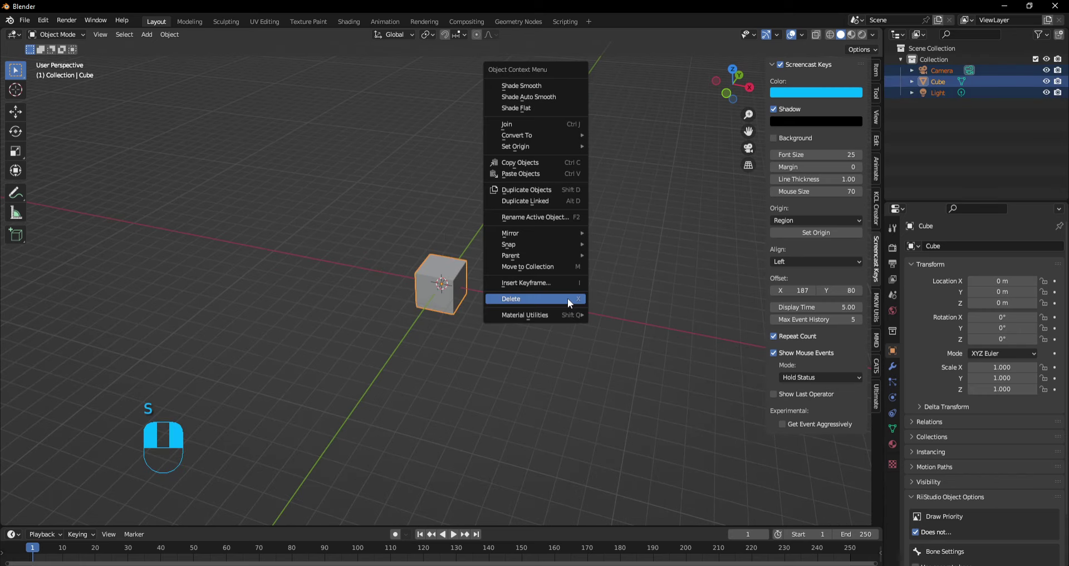
left_click(567, 299)
key("n")
key("ctrl+z")
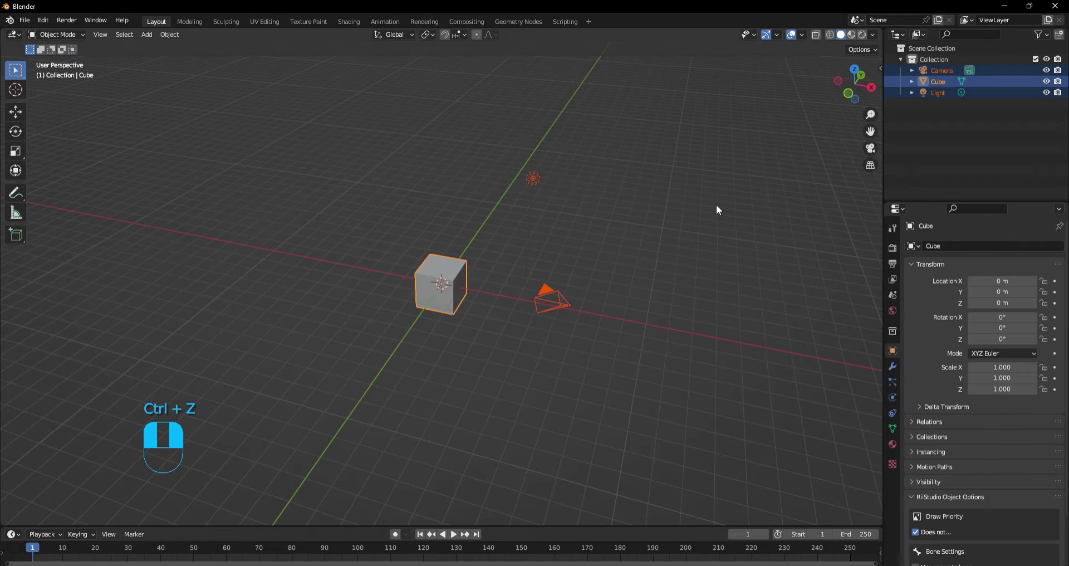
Delete the default camera, cube and light from the scene.
left_click_drag(841, 82, 1067, 103)
left_click_drag(854, 92, 1064, 84)
scroll(855, 92, "up", 2)
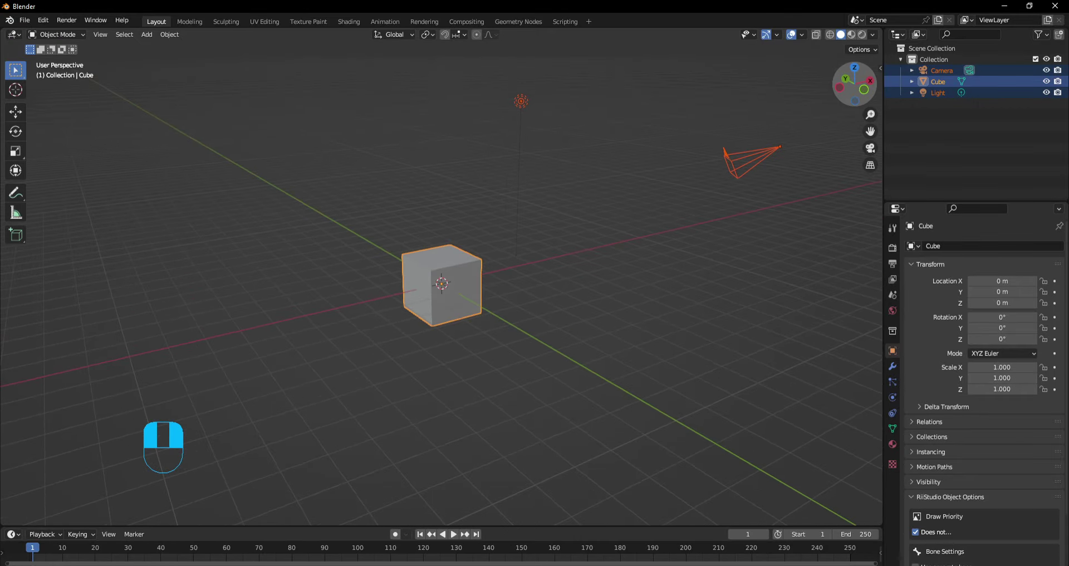
left_click(823, 128)
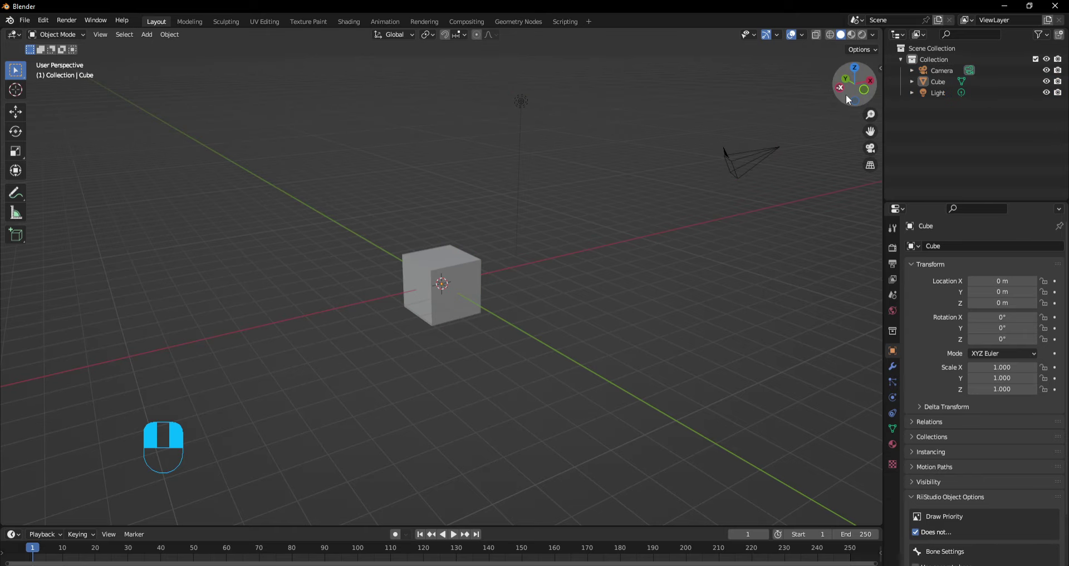
left_click_drag(846, 94, 830, 103)
left_click_drag(258, 105, 783, 476)
right_click(484, 105)
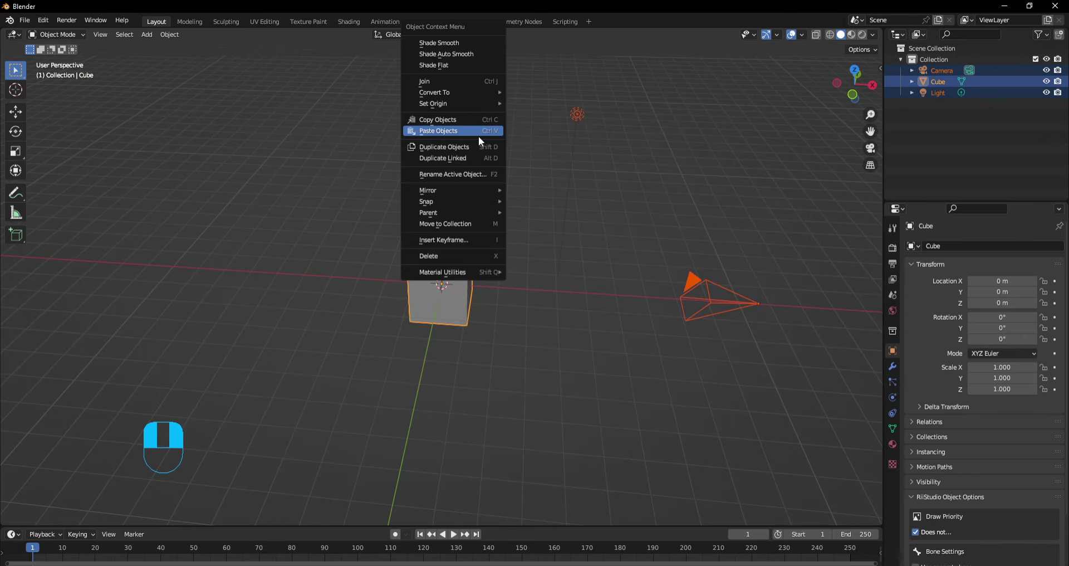
left_click(452, 258)
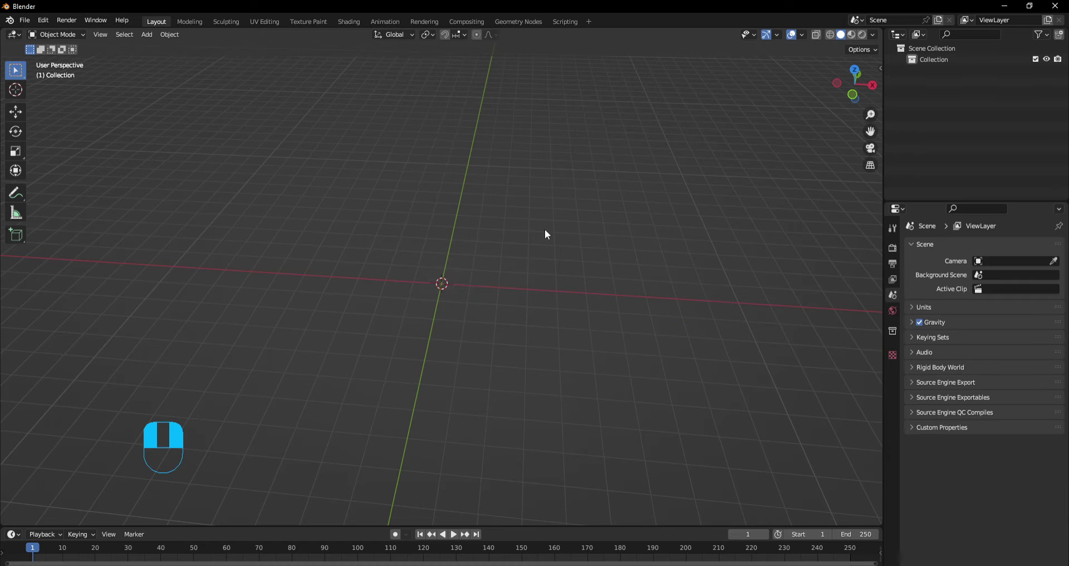
Add a plane mesh at the centre of the empty scene.
right_click(442, 230)
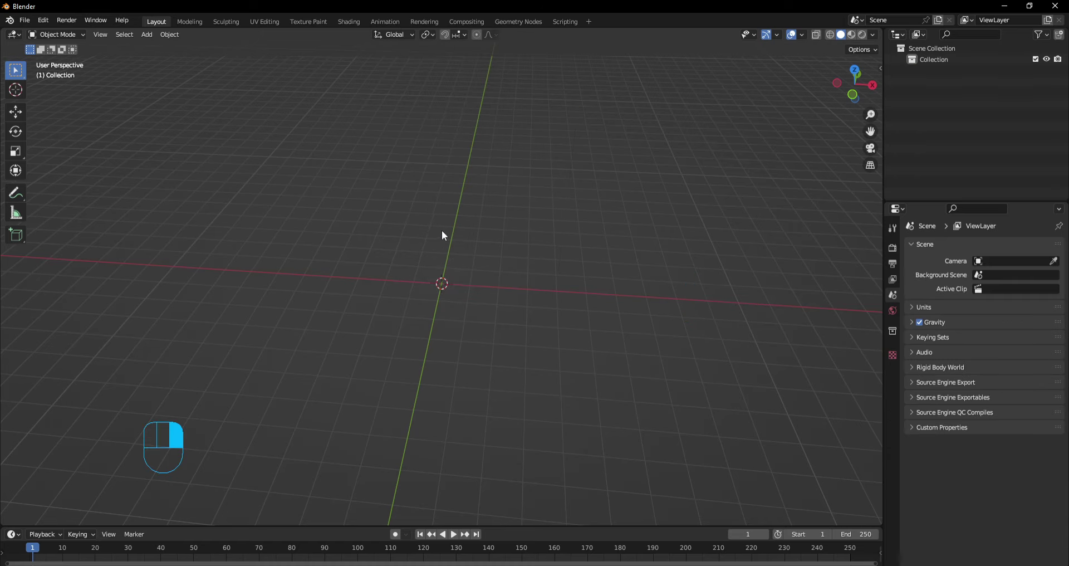
right_click(494, 226)
key("Escape")
left_click(146, 34)
mouse_move(144, 48)
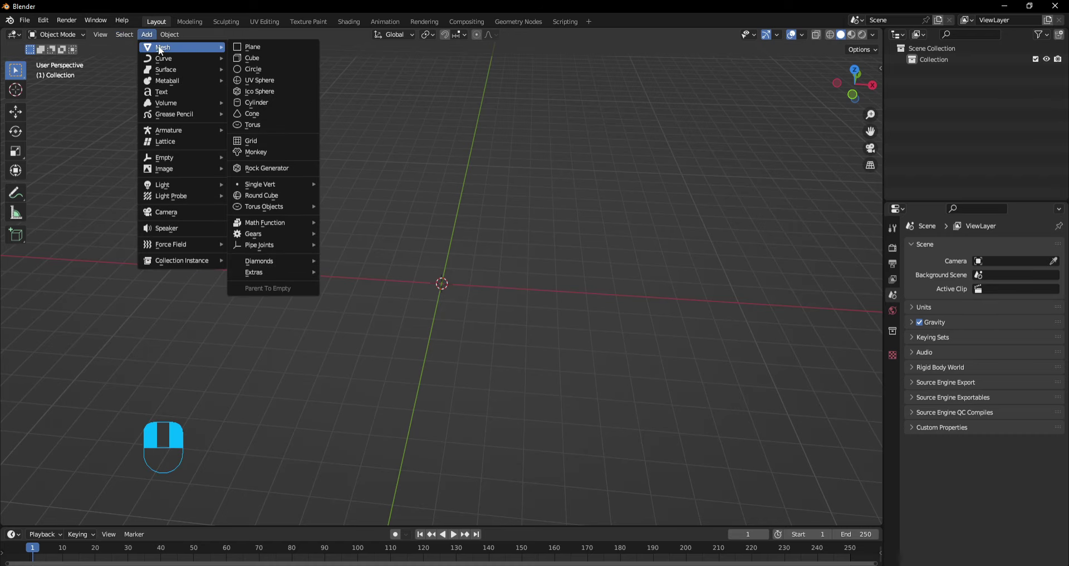
left_click(245, 47)
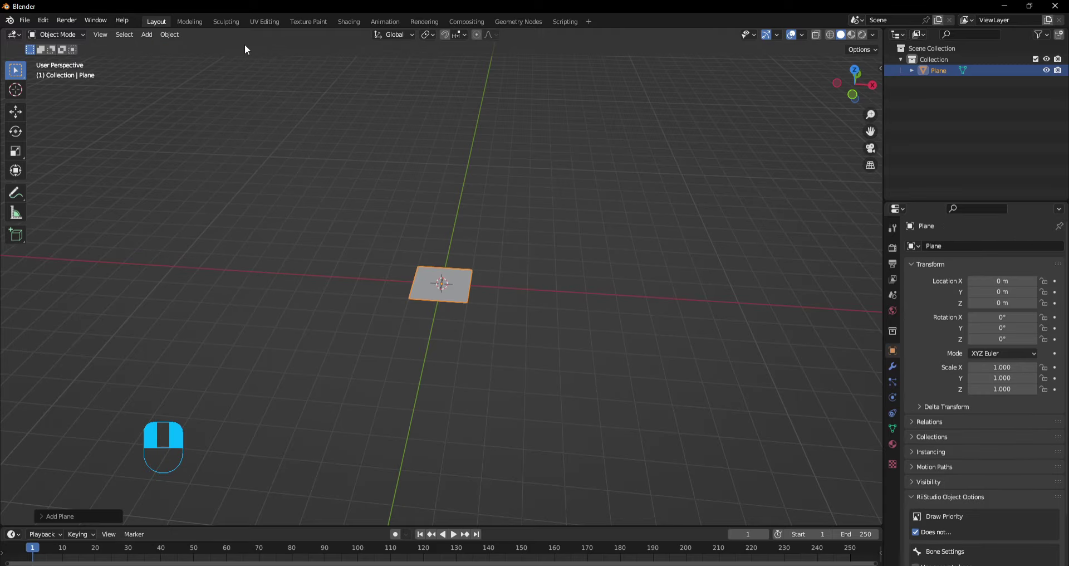
View the plane from several directions and finish in the top orthographic view.
middle_click_drag(442, 284, 539, 308)
middle_click_drag(468, 334, 473, 298)
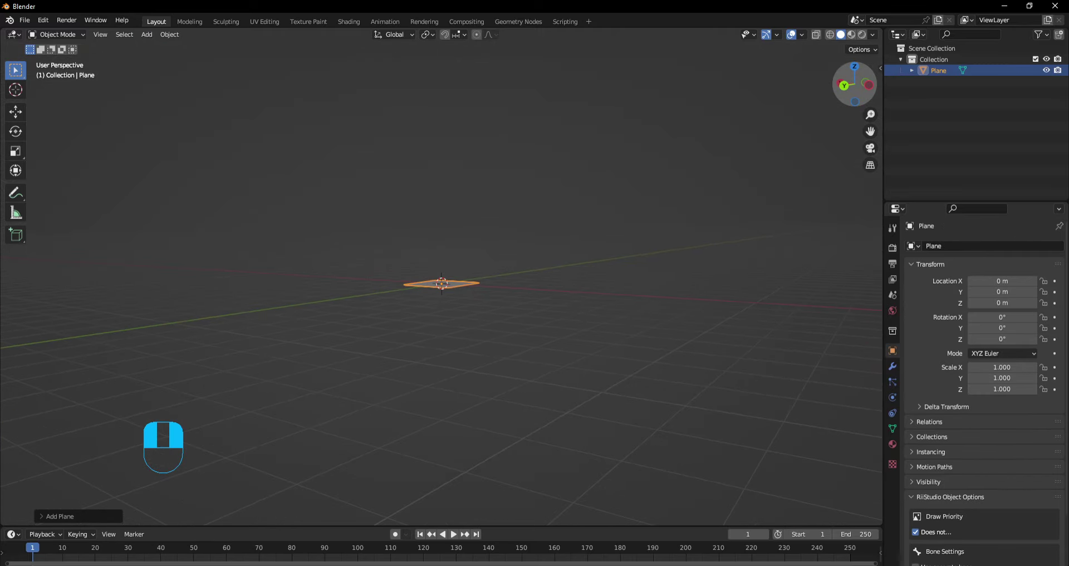
left_click(852, 63)
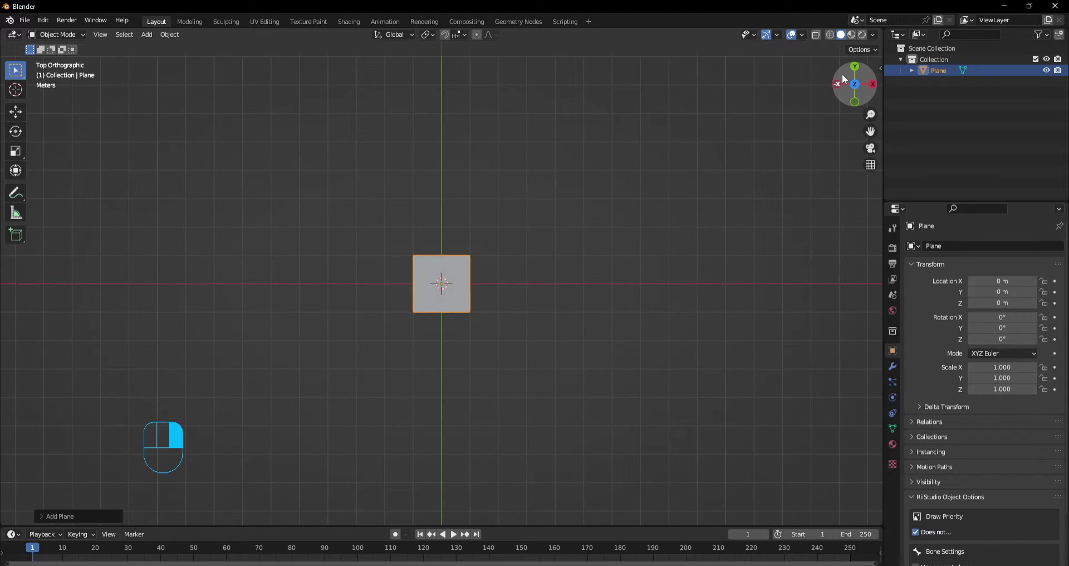
left_click(876, 86)
left_click(876, 85)
left_click(876, 85)
left_click(876, 86)
left_click(876, 85)
left_click(857, 65)
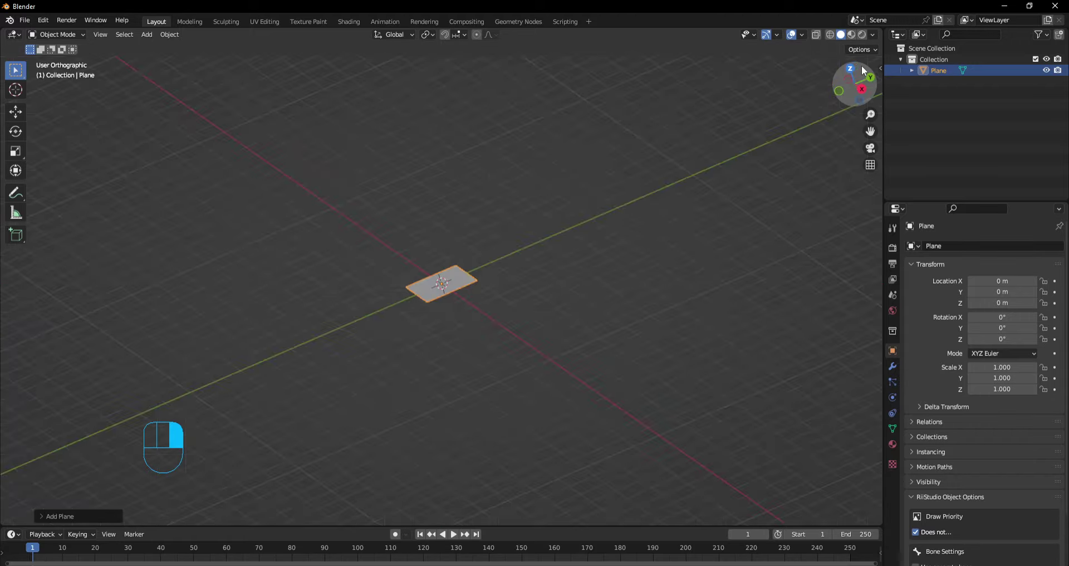
Load unnamed.jpg from F:\Desktop\Desktop\MK7 CT Pack\N64 Mario Raceway\ as a reference image aligned to the view.
left_click(144, 35)
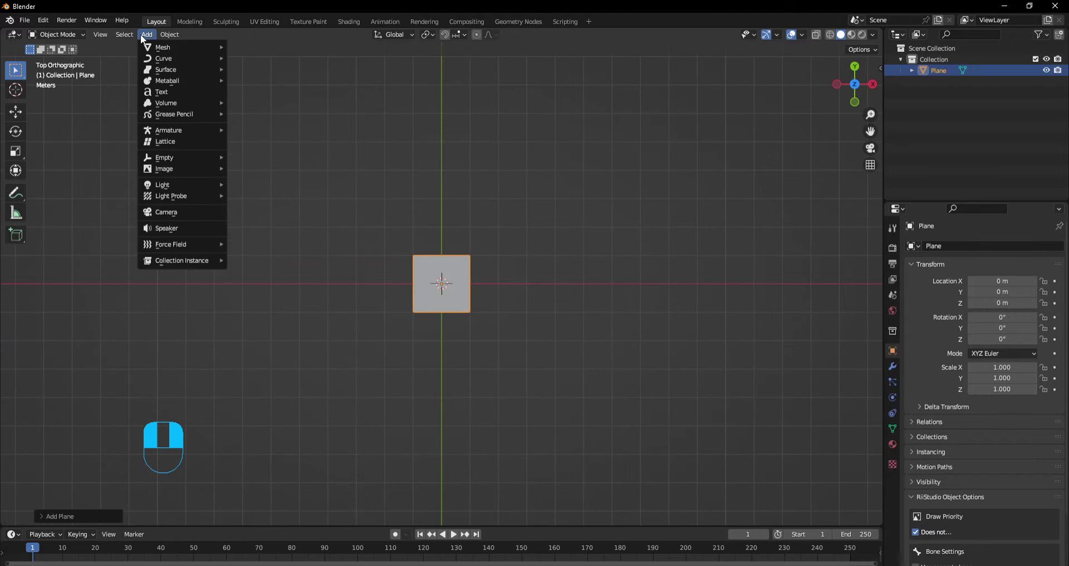
mouse_move(182, 167)
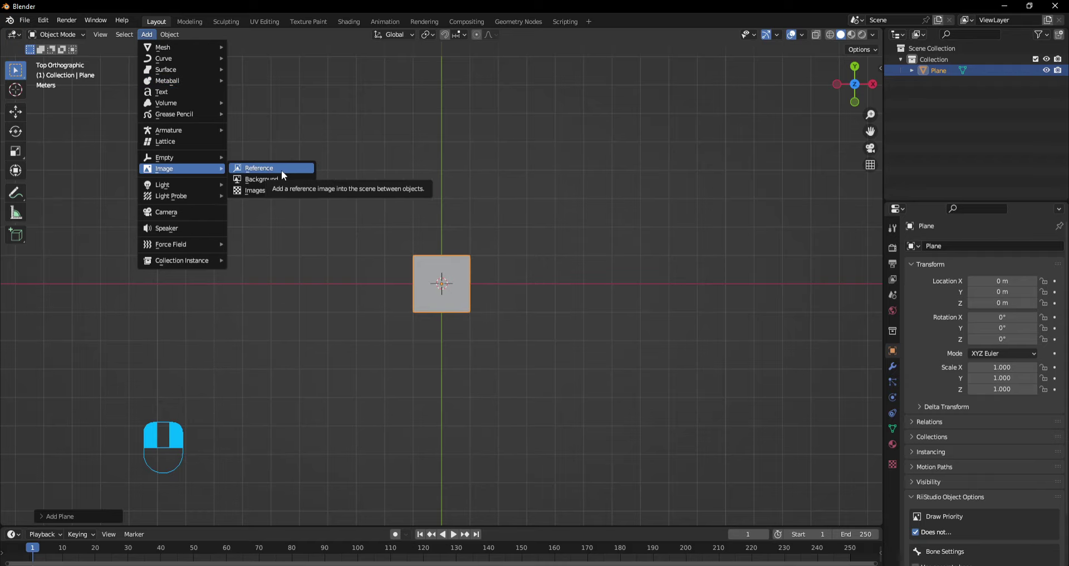
left_click(282, 170)
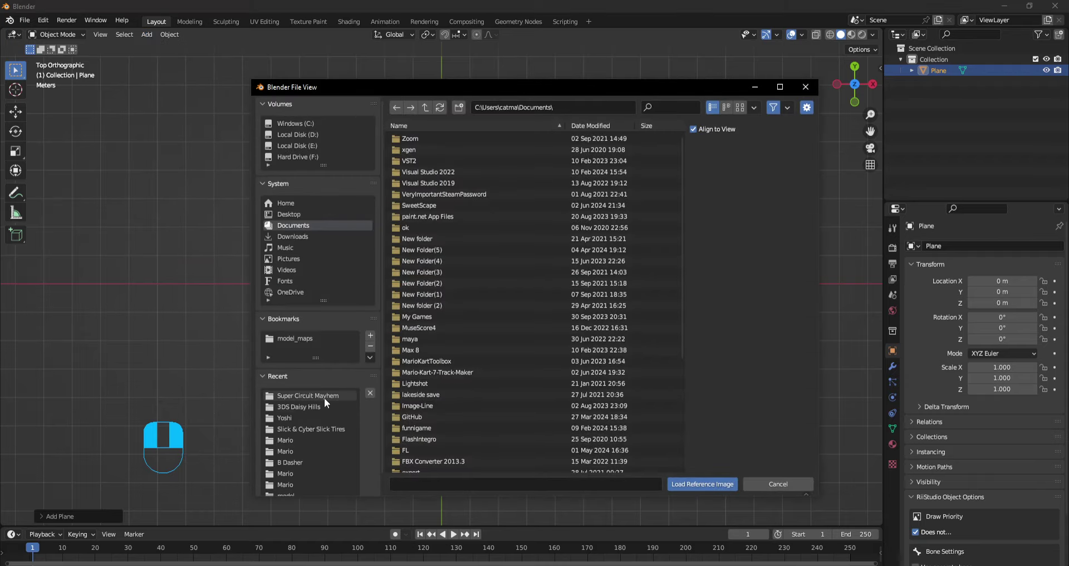
left_click(497, 107)
key("alt+Tab")
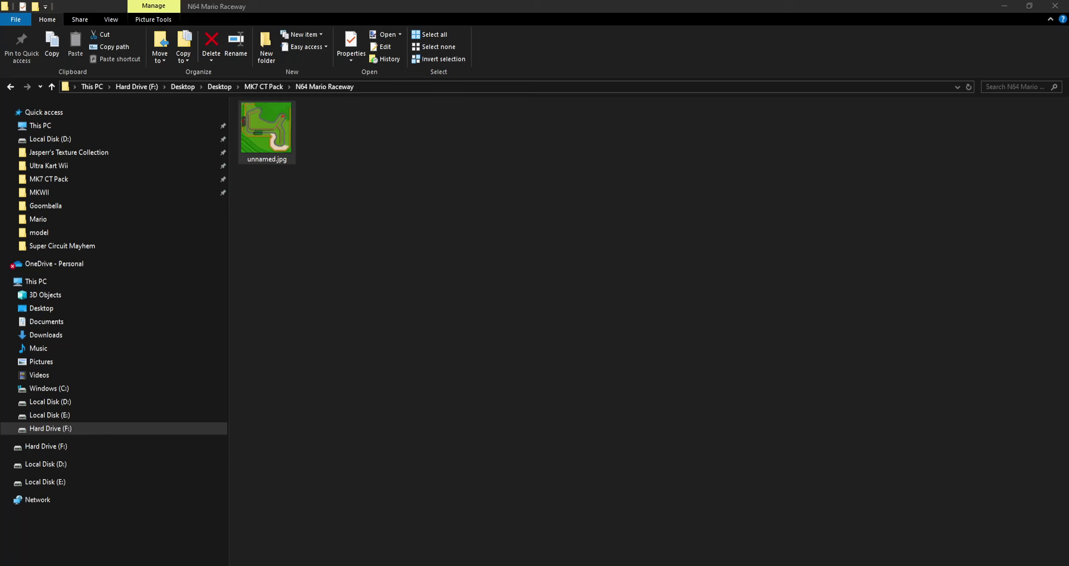
left_click(368, 86)
key("ctrl+c")
key("alt+Tab")
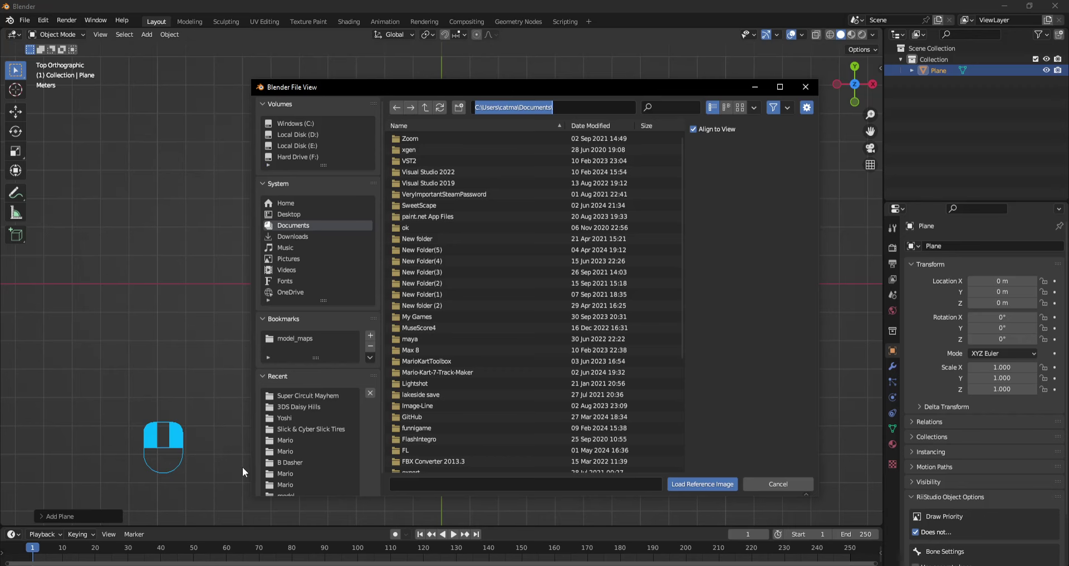
key("ctrl+v")
key("Return")
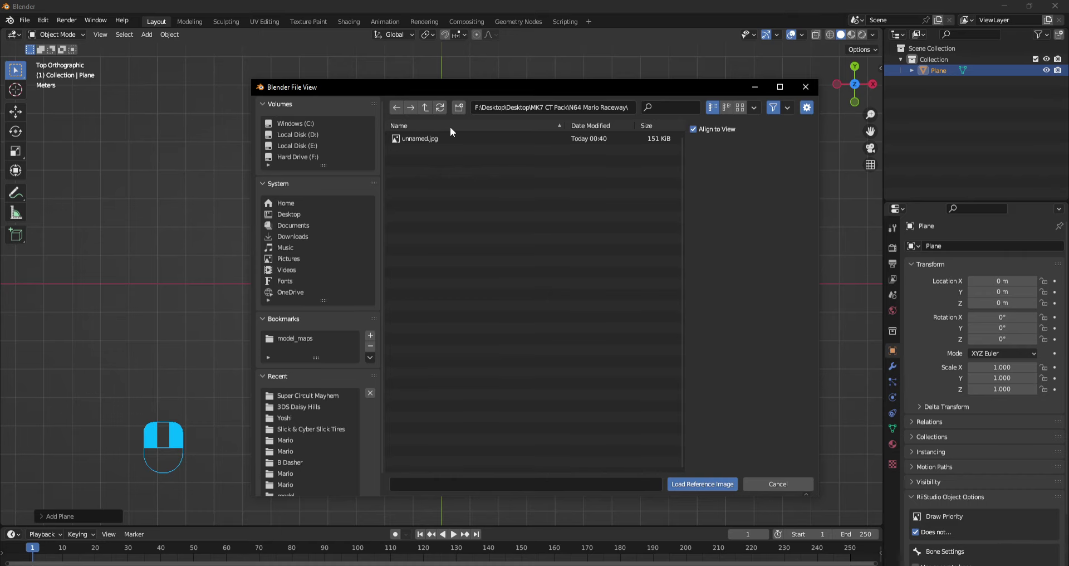
double_click(446, 138)
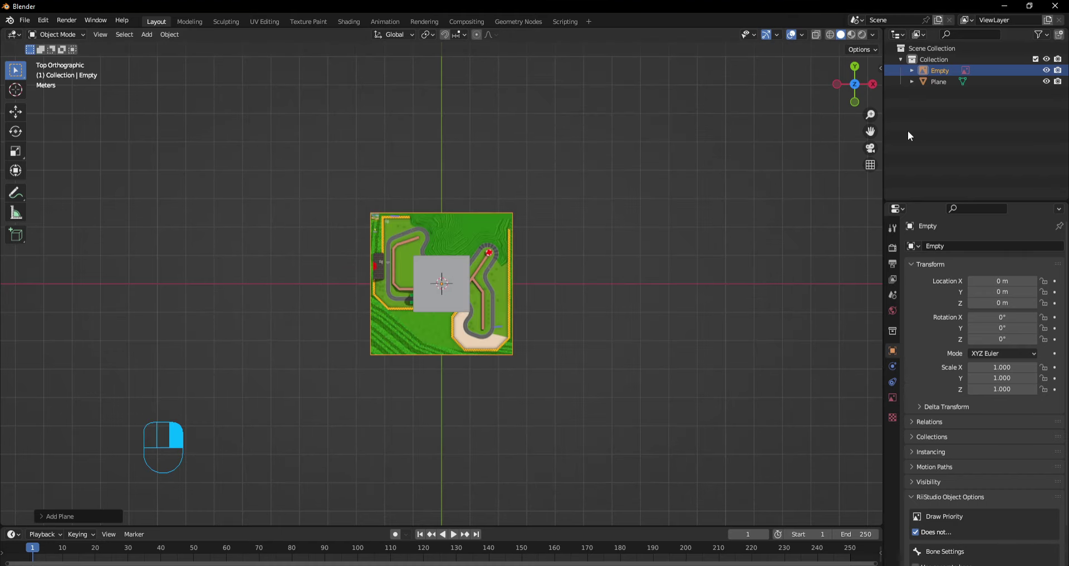
scroll(469, 278, "up", 3)
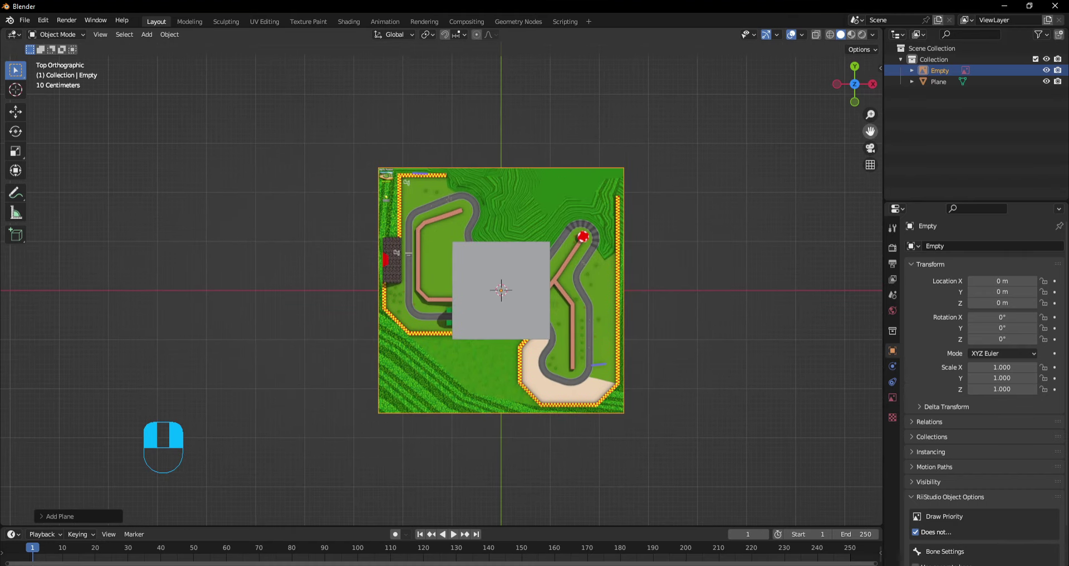
left_click_drag(870, 131, 861, 127)
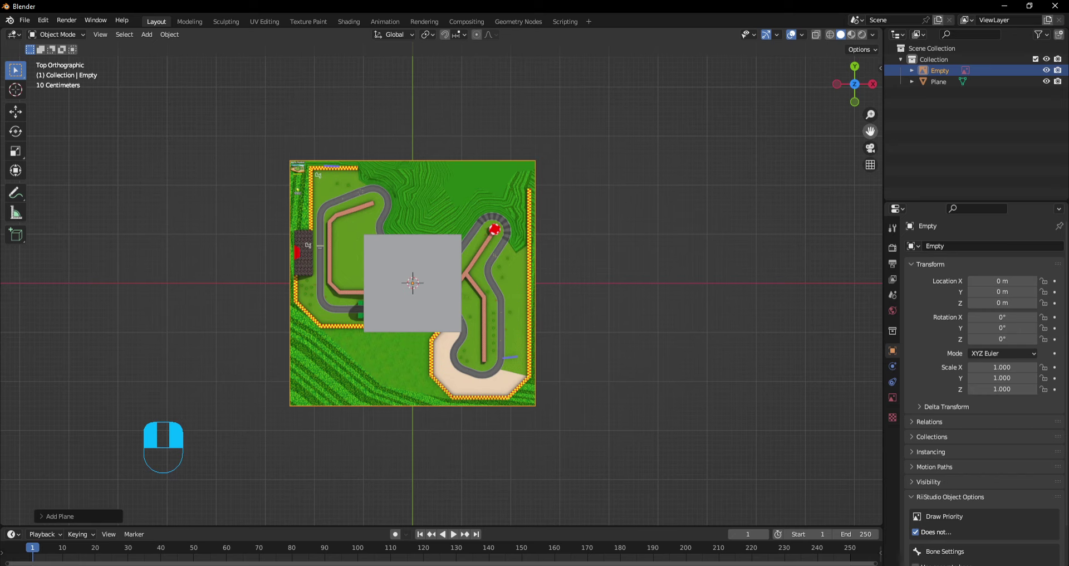
right_click(543, 179)
key("s")
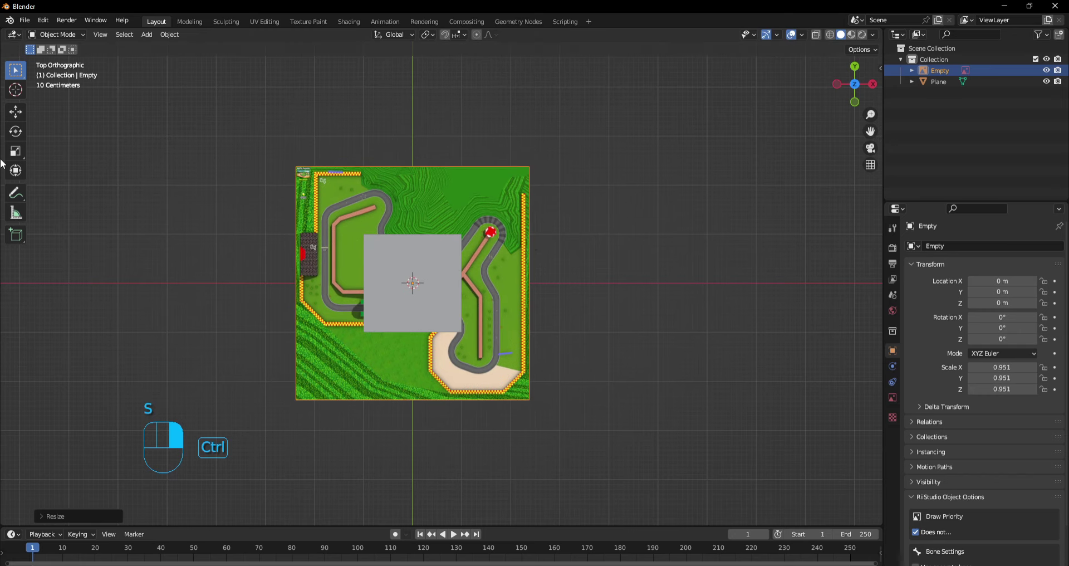
key("ctrl+z")
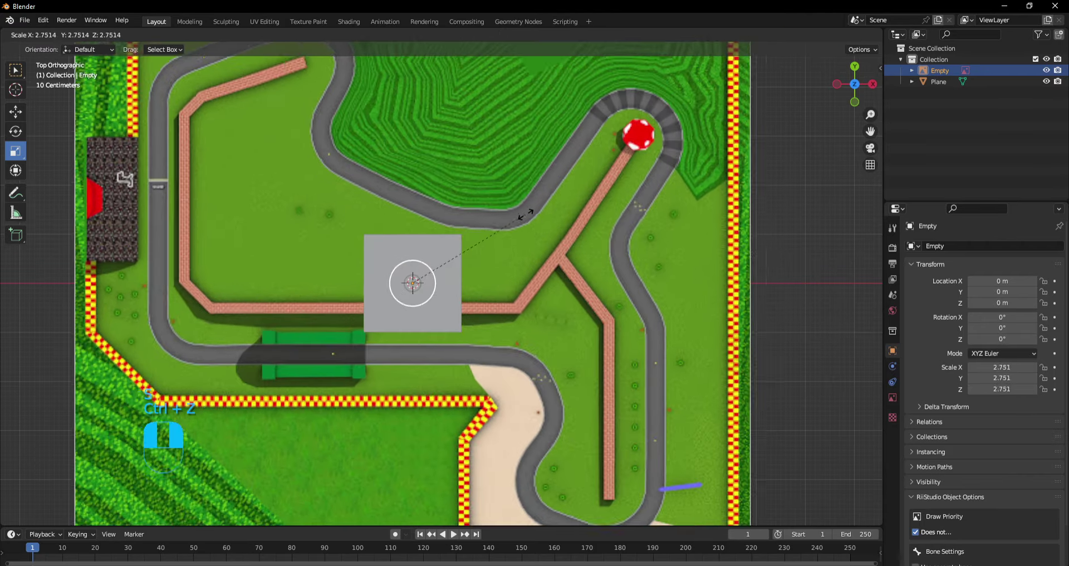
key("ctrl+z")
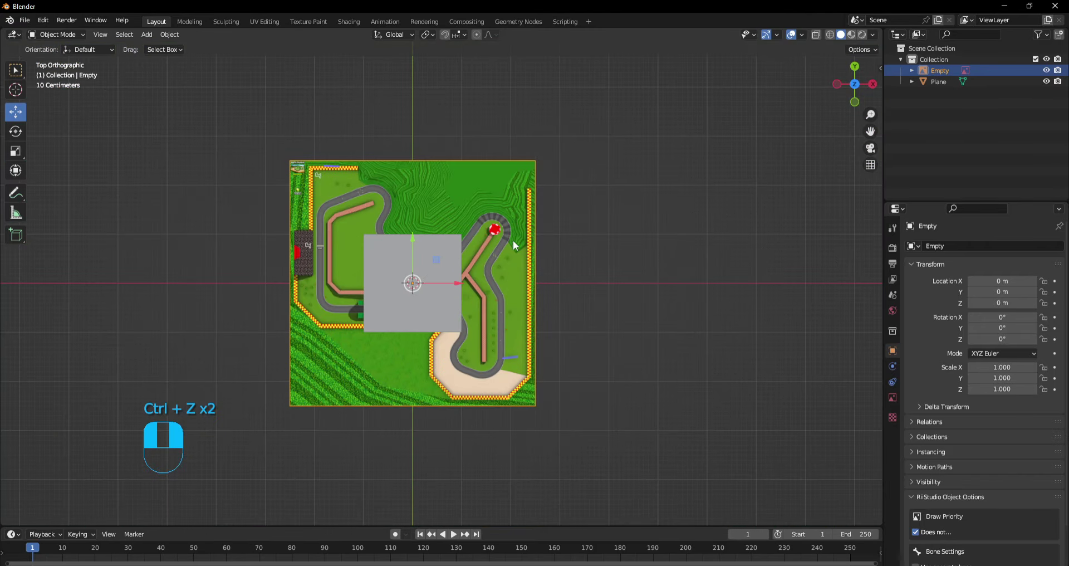
Scale the reference image to about 7.1 and move it to about X 9.2 m, Y -2.9 m, bringing the starting straight towards the plane.
key("s")
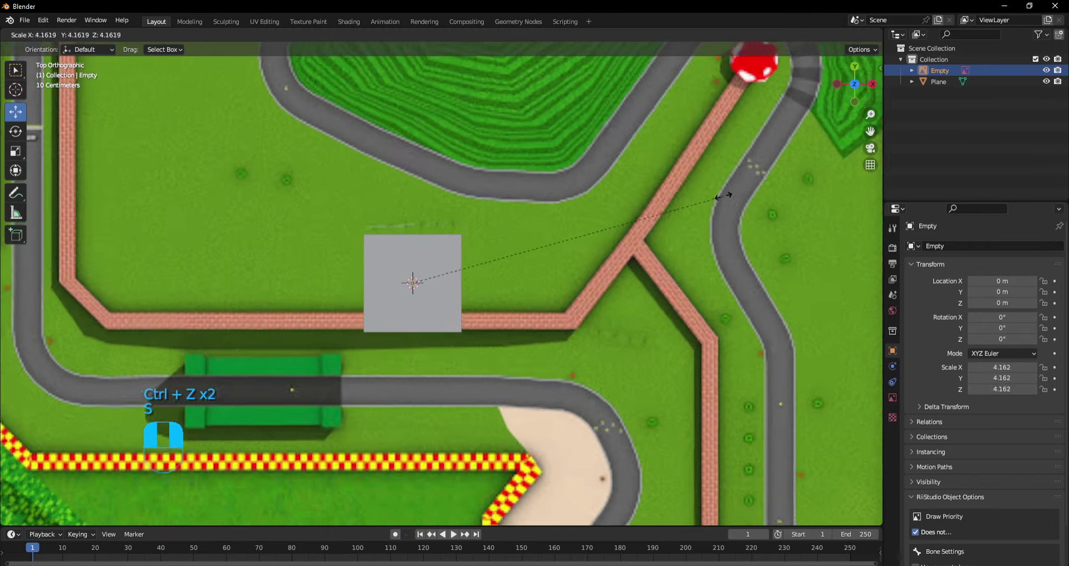
left_click(2, 196)
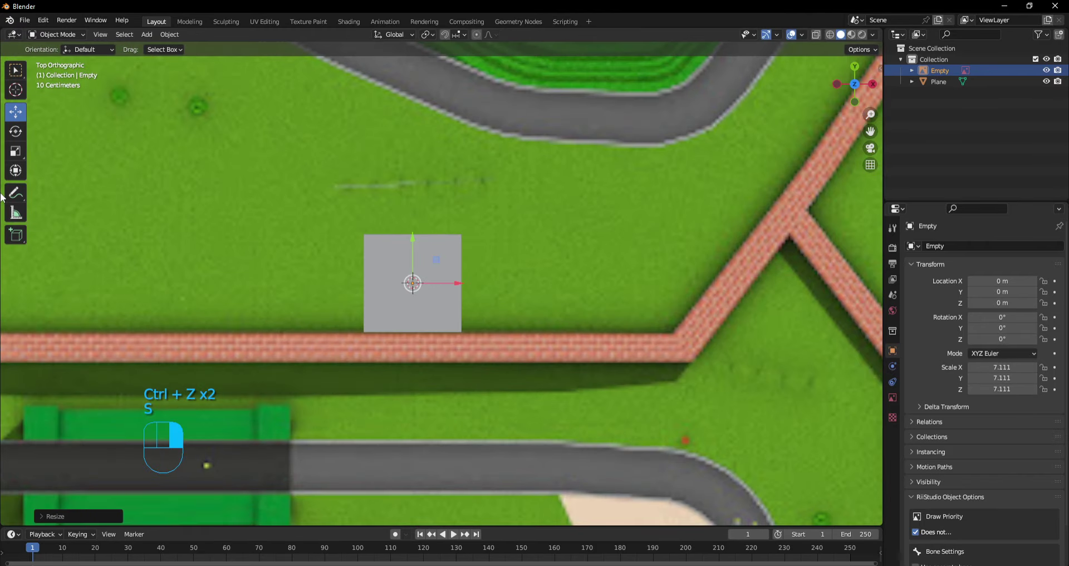
key("g")
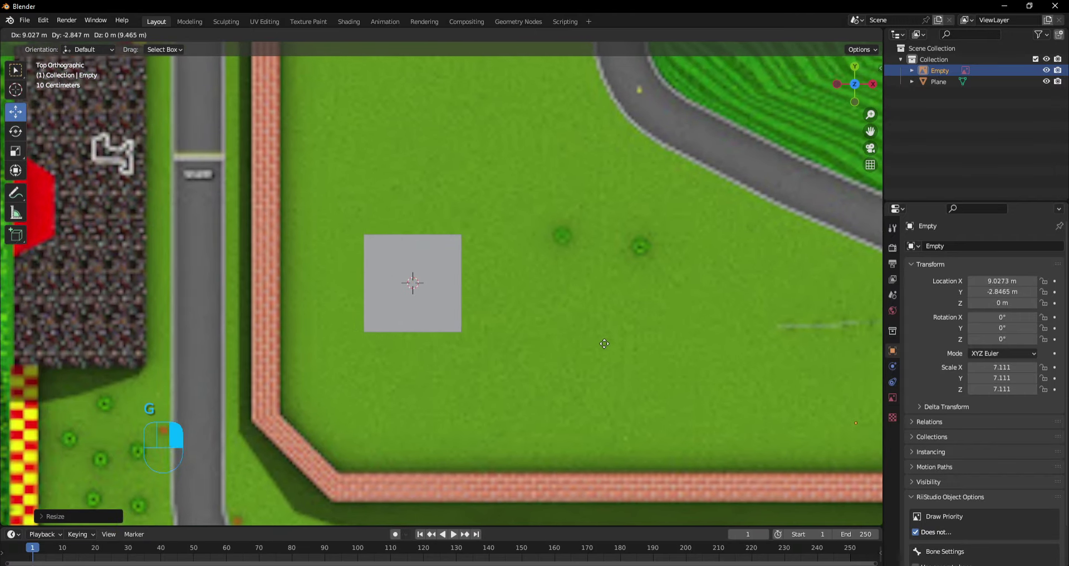
left_click(648, 377)
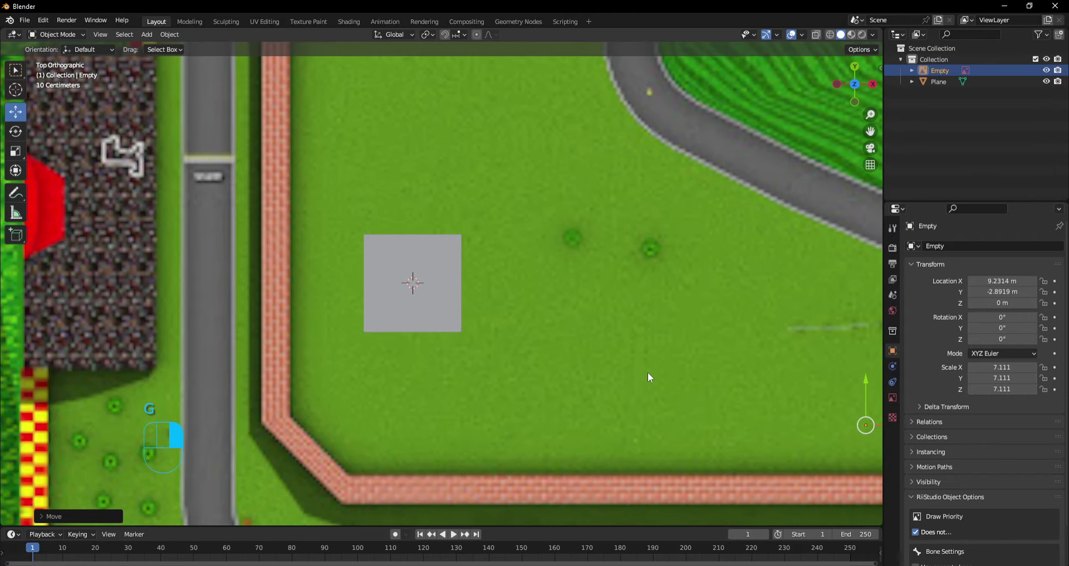
key("r")
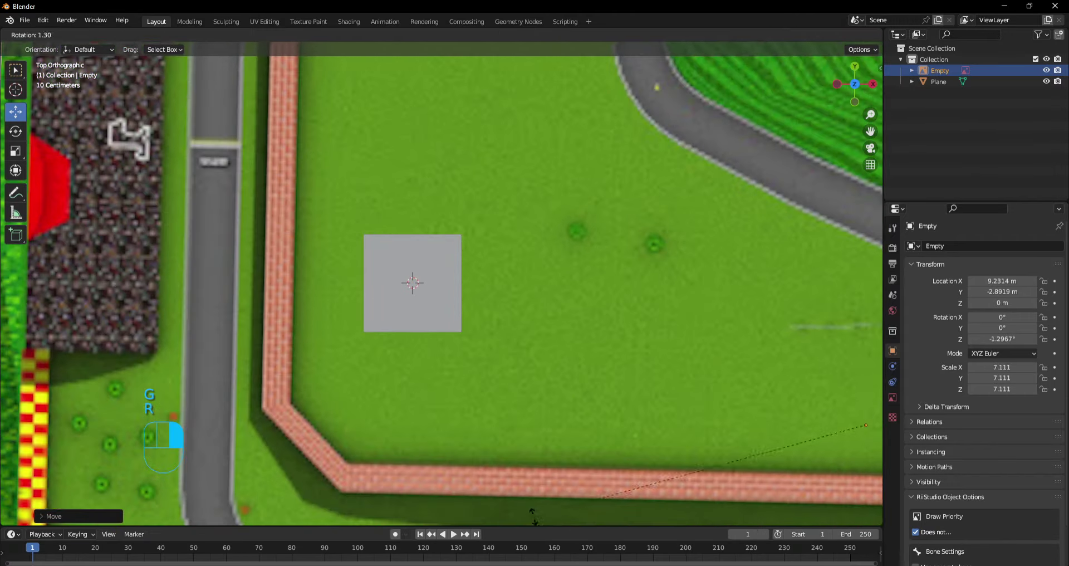
left_click(477, 330)
key("ctrl+z")
Enlarge the reference image to a scale of about 14.2 and move it so the starting straight lies beneath the plane.
key("g")
left_click(657, 375)
key("s")
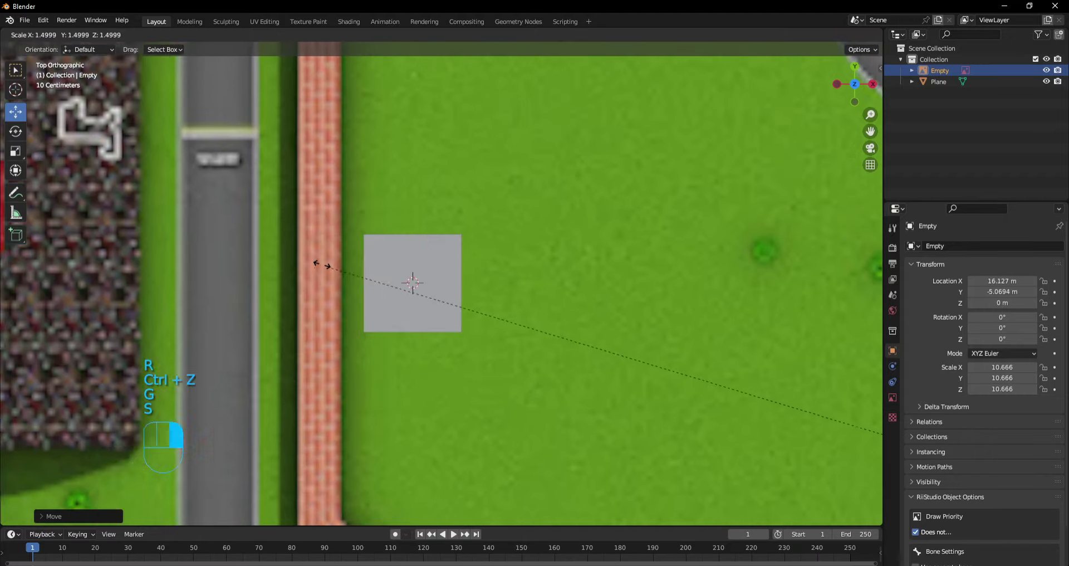
left_click(879, 439)
key("g")
left_click(642, 378)
key("s")
left_click(485, 310)
key("g")
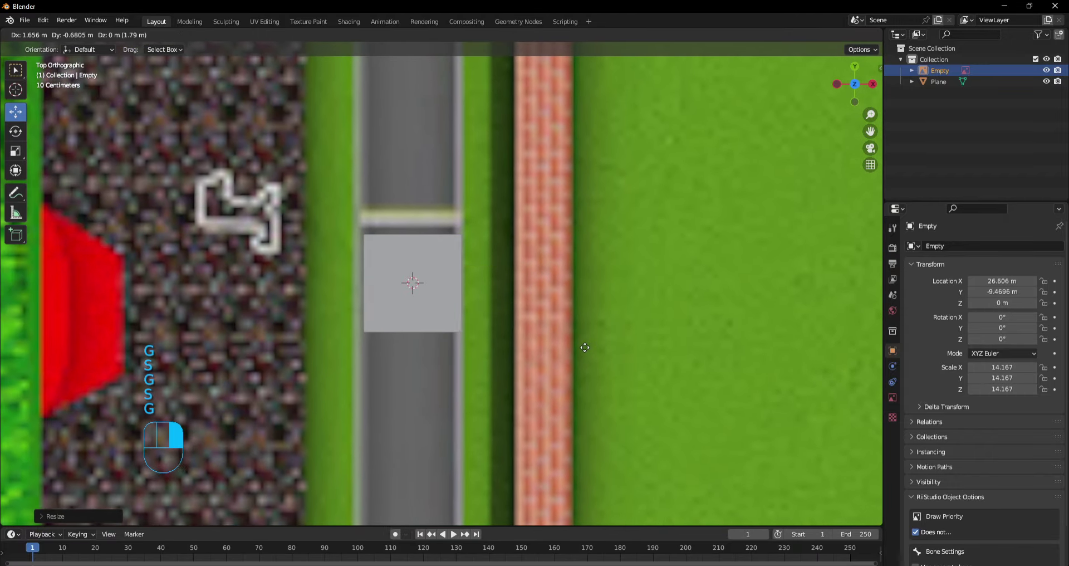
left_click(590, 348)
Reduce the reference image's scale to about 12.6 and recentre the road under the plane, at about X 23.8 m, Y -8.9 m.
key("s")
left_click(685, 408)
key("g")
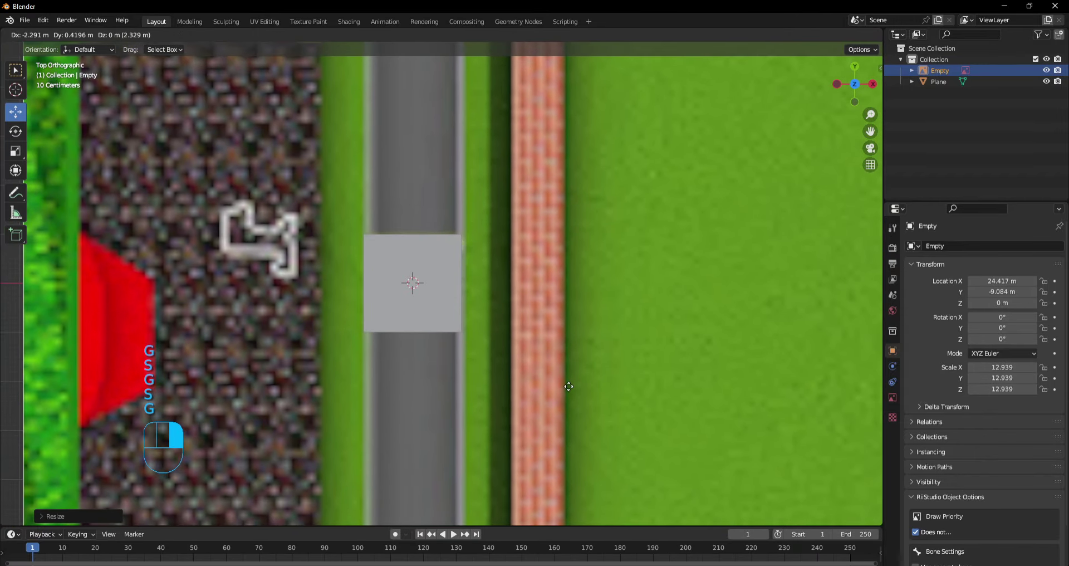
left_click(565, 385)
key("s")
left_click(591, 403)
key("g")
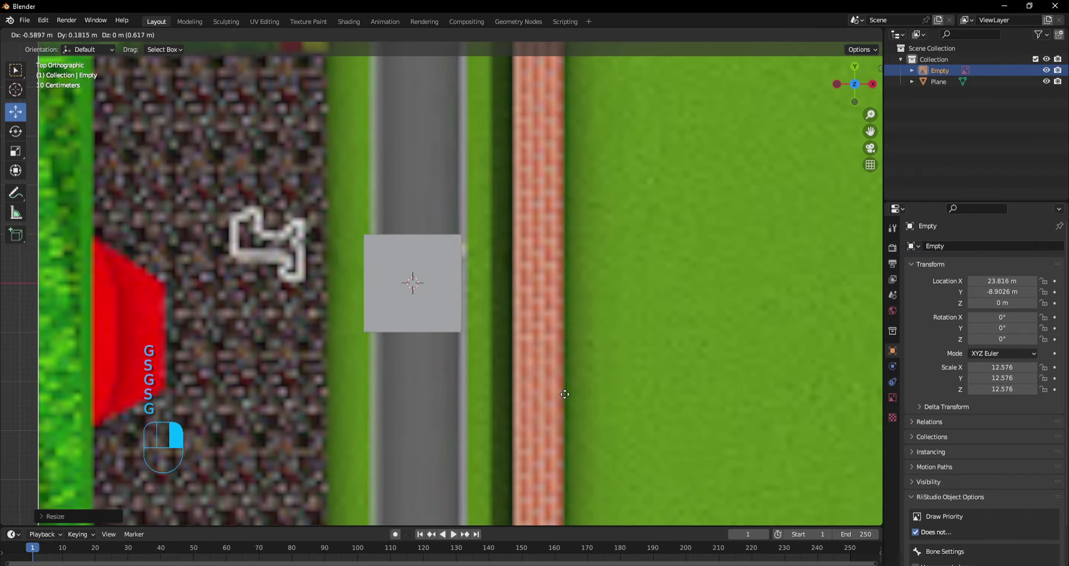
left_click(562, 394)
Select the plane and switch it to Edit Mode with nothing selected.
left_click(429, 301)
left_click(37, 34)
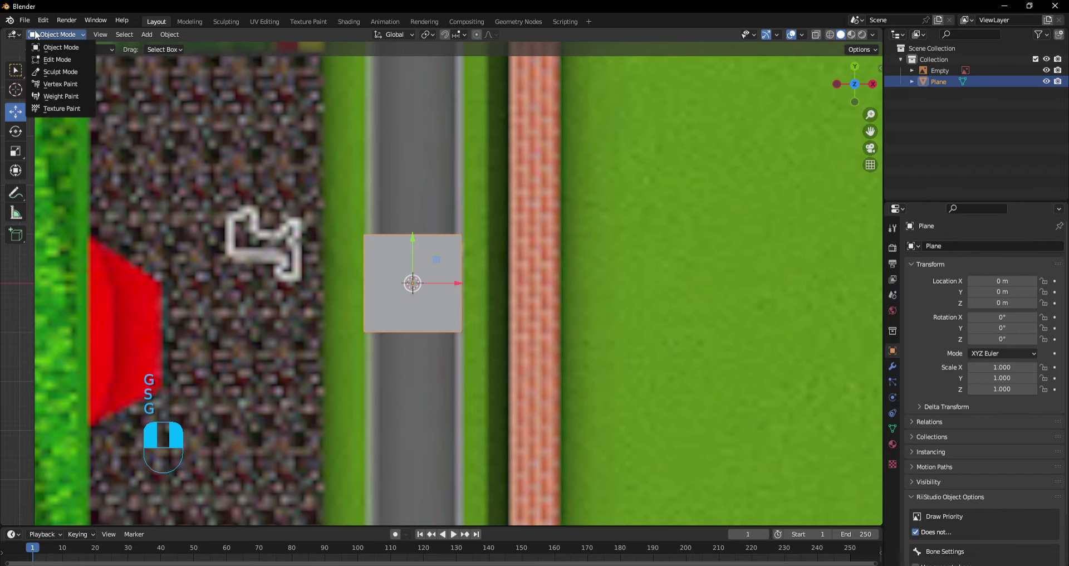
left_click(56, 59)
key("Tab")
key("Tab")
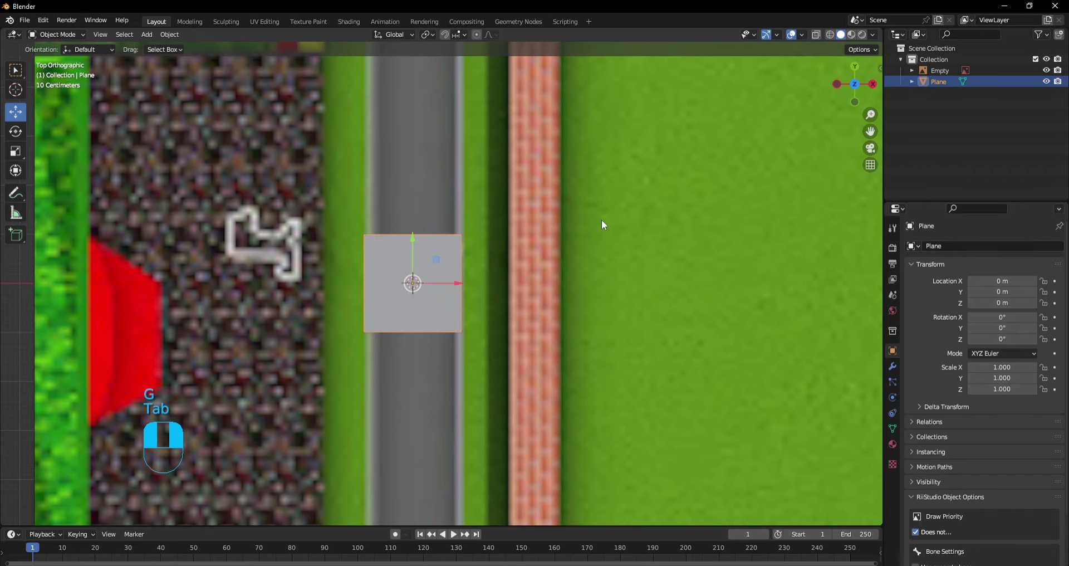
left_click(591, 233)
Extrude the plane's upper edge about 7 m along the starting straight to the beginning of the first bend.
scroll(557, 250, "down", 4)
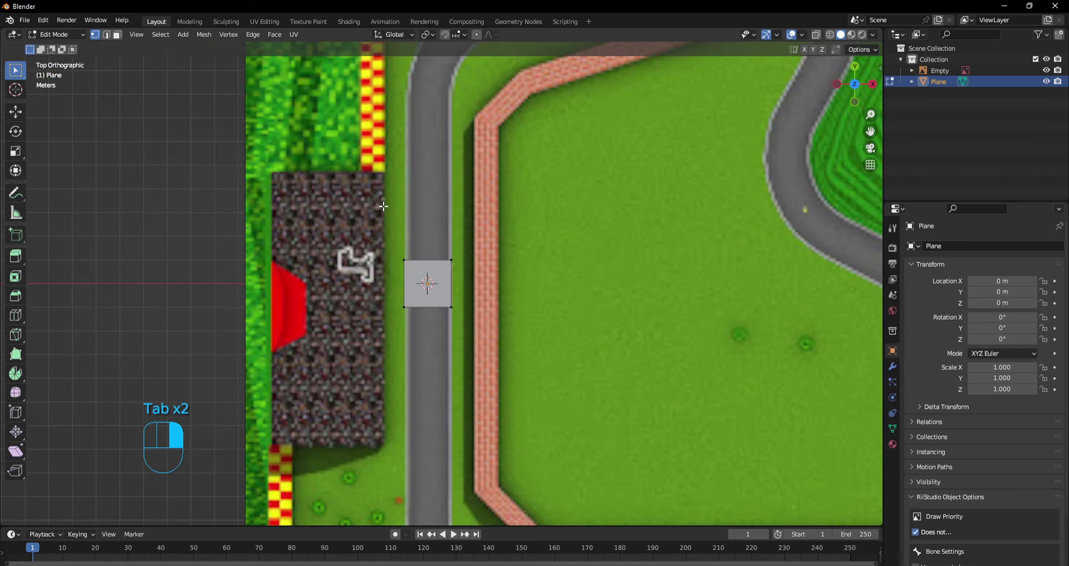
left_click_drag(365, 211, 519, 275)
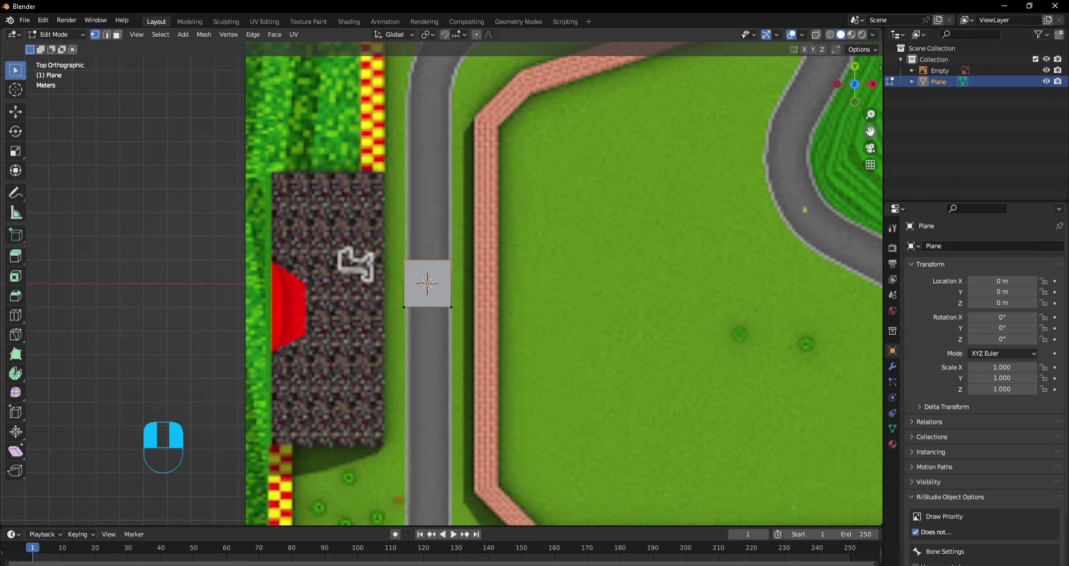
left_click_drag(871, 131, 826, 241)
left_click(466, 430)
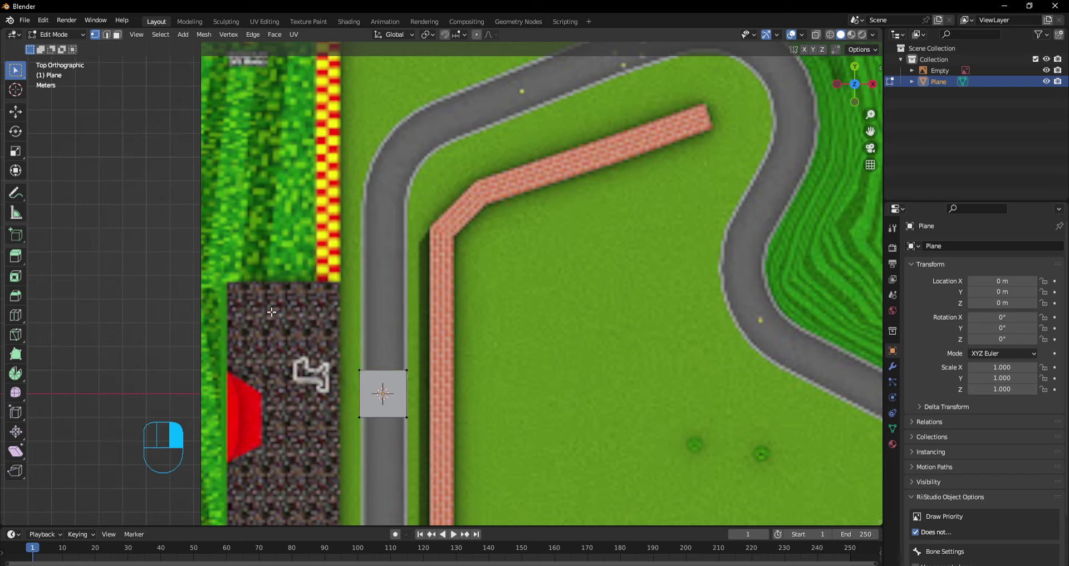
left_click_drag(152, 98, 434, 403)
key("e")
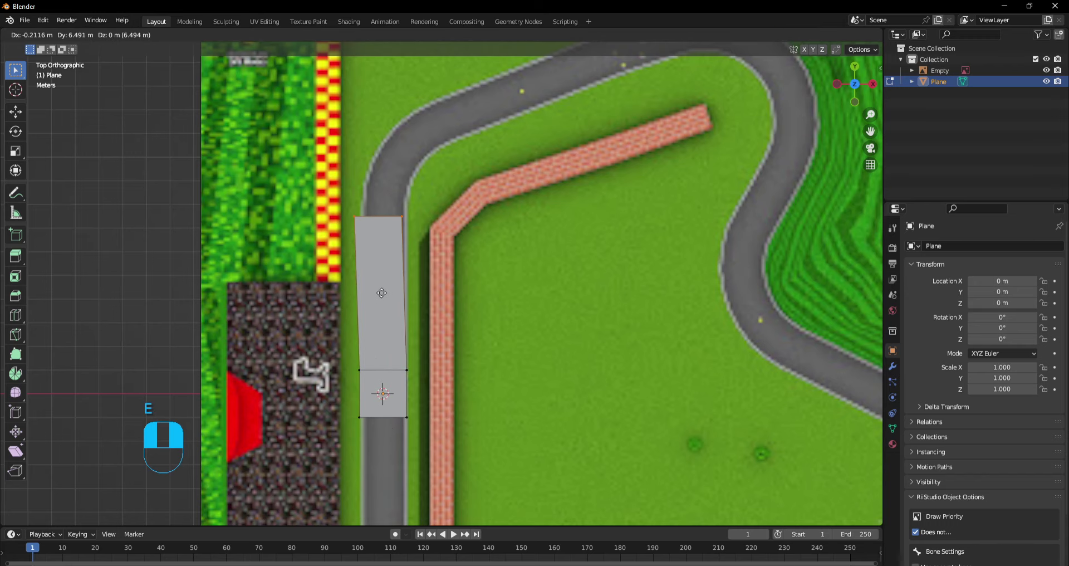
left_click(389, 283)
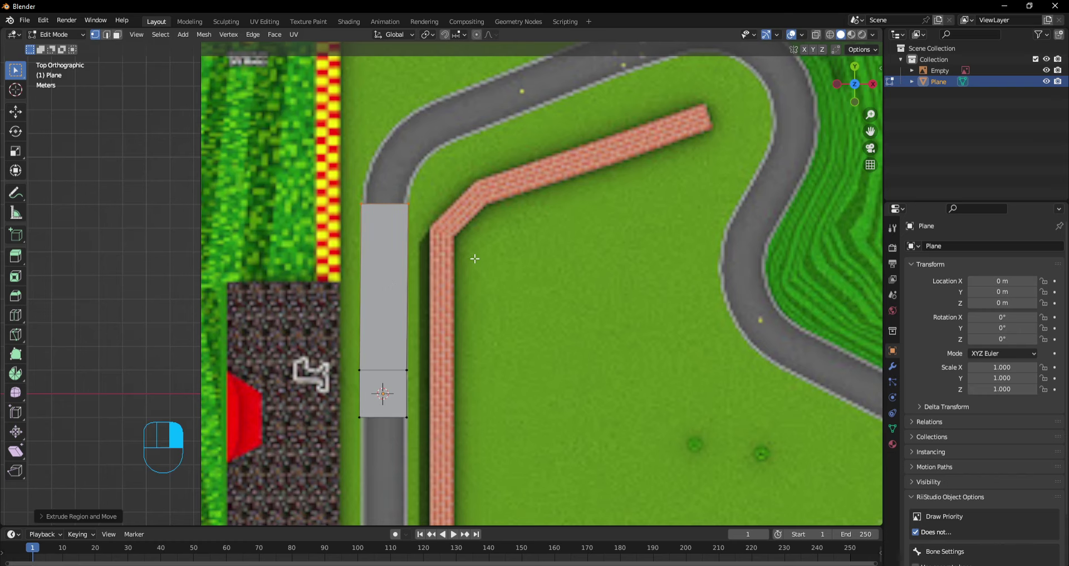
Extrude two short road segments into the first bend, rotating each end edge clockwise to follow the curve.
key("e")
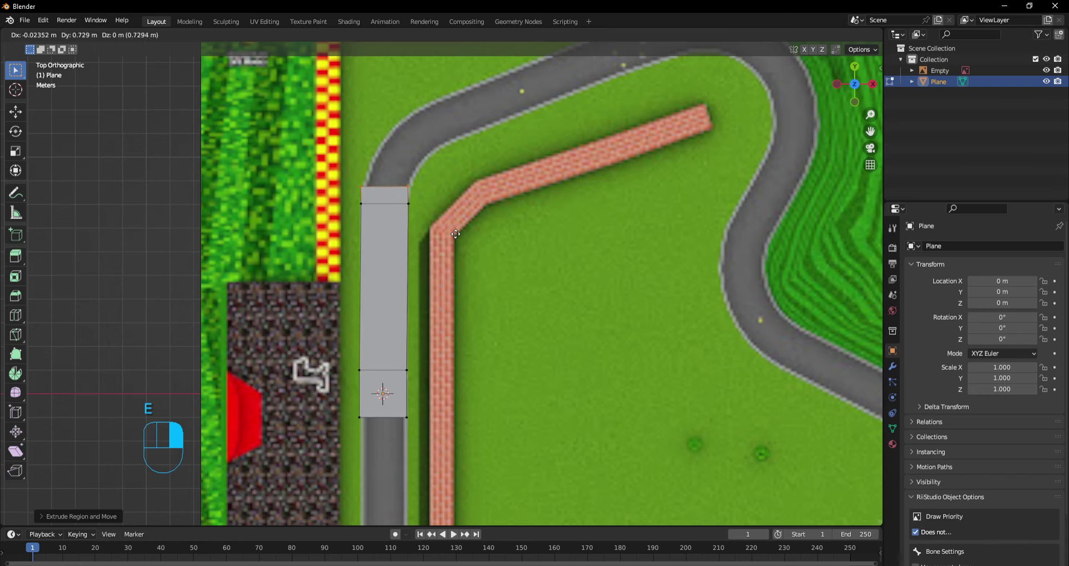
key("r")
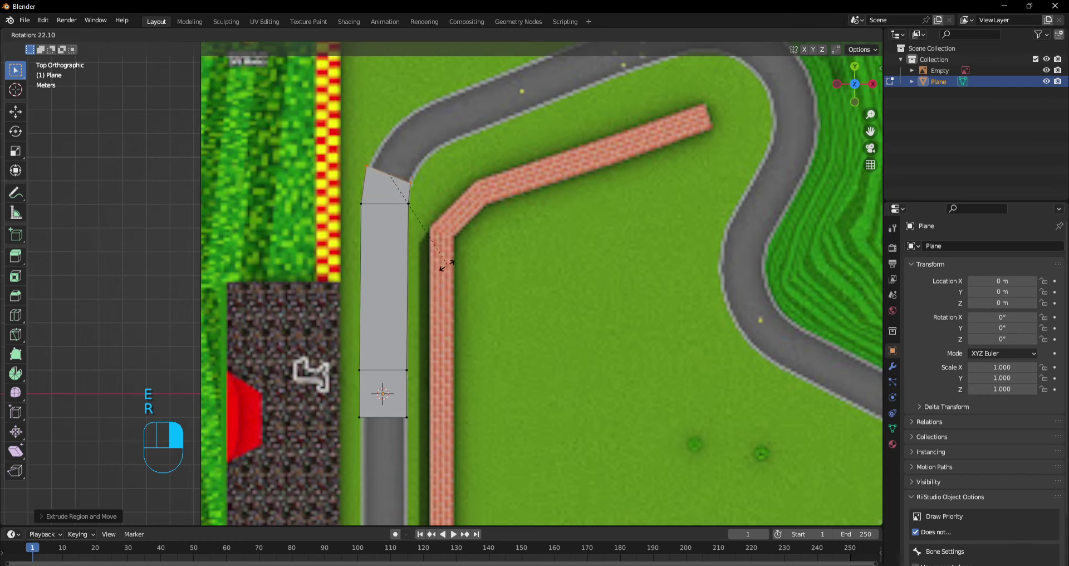
left_click(445, 259)
key("e")
key("r")
left_click(442, 262)
Extrude a third short segment to finish the first bend, rotating and nudging its end edge square to the road.
key("e")
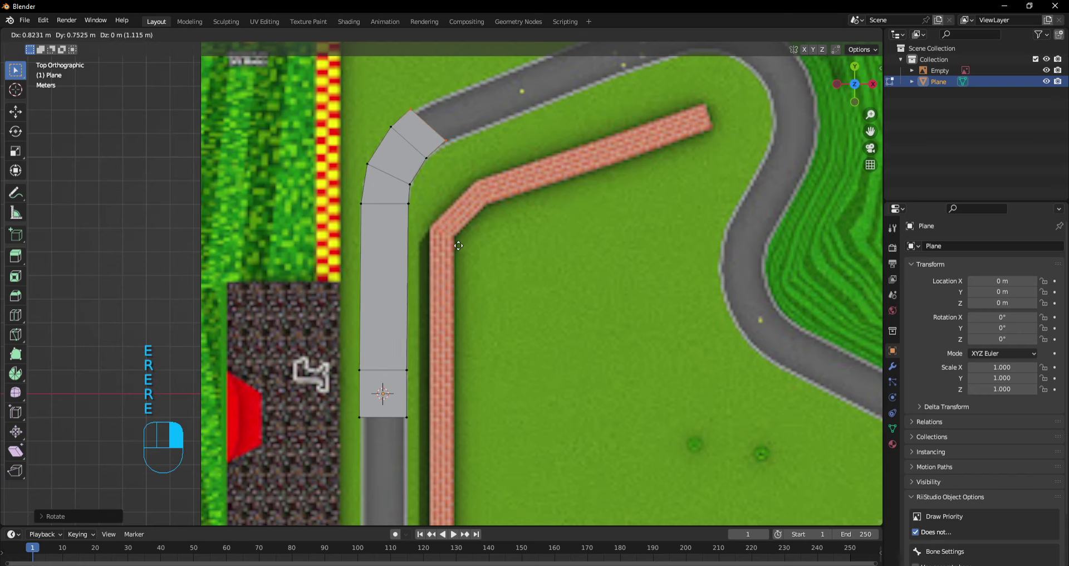
left_click(455, 246)
key("r")
left_click(446, 254)
key("g")
left_click(442, 262)
Extrude the end edge about 3.6 m along the road past the bend, adjust its angle, and undo the last nudge.
key("e")
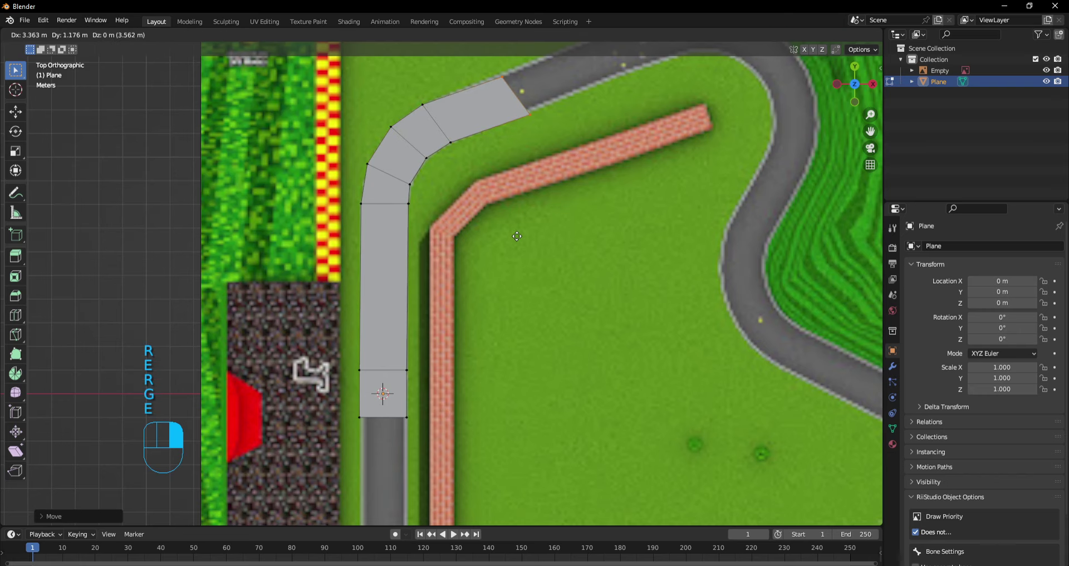
left_click(518, 234)
key("r")
left_click(513, 233)
key("g")
left_click(510, 233)
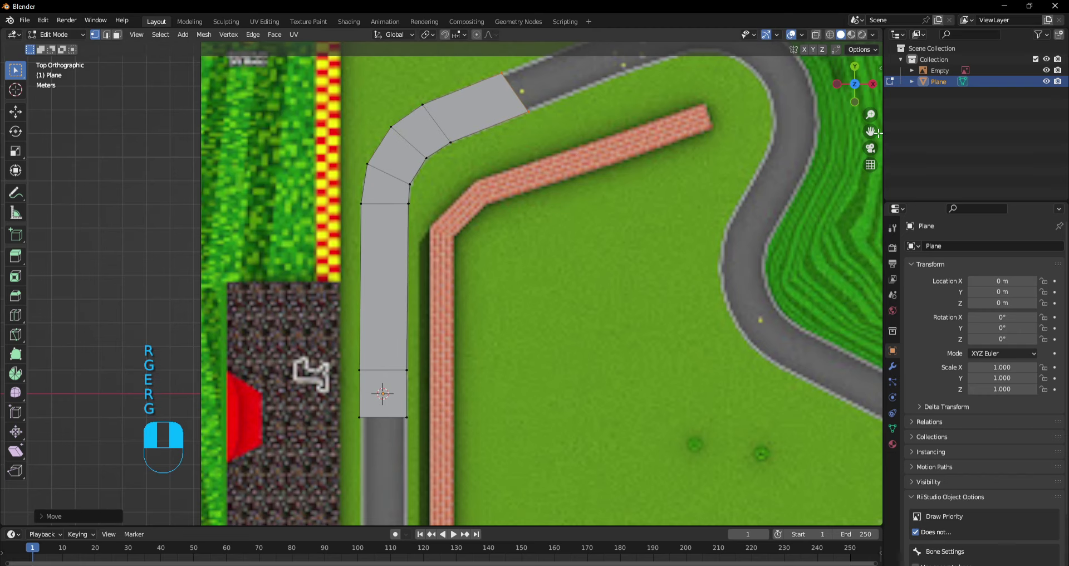
key("ctrl+z")
left_click_drag(870, 131, 658, 197)
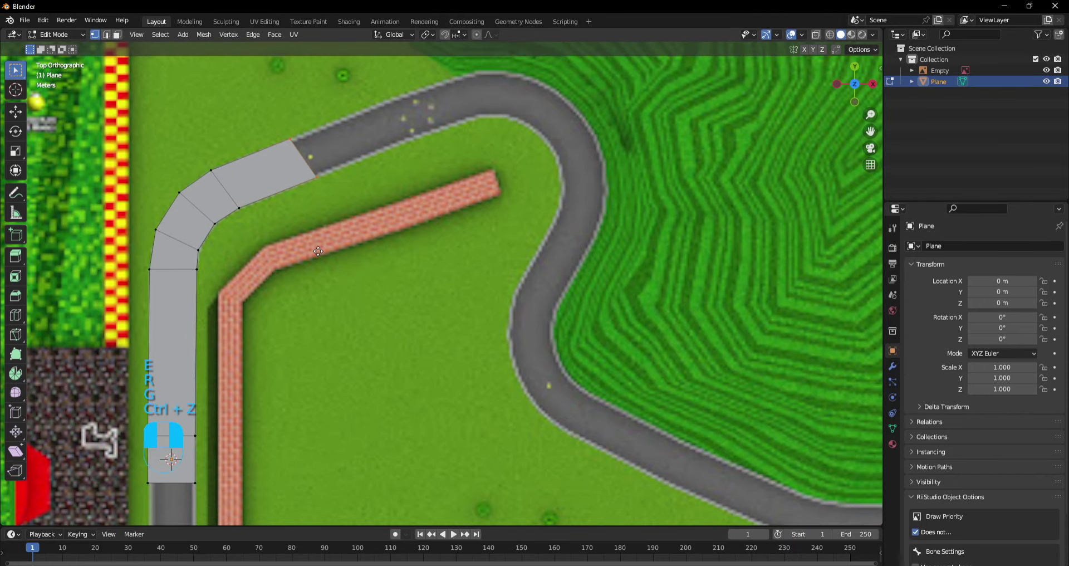
key("s")
key("ctrl+z")
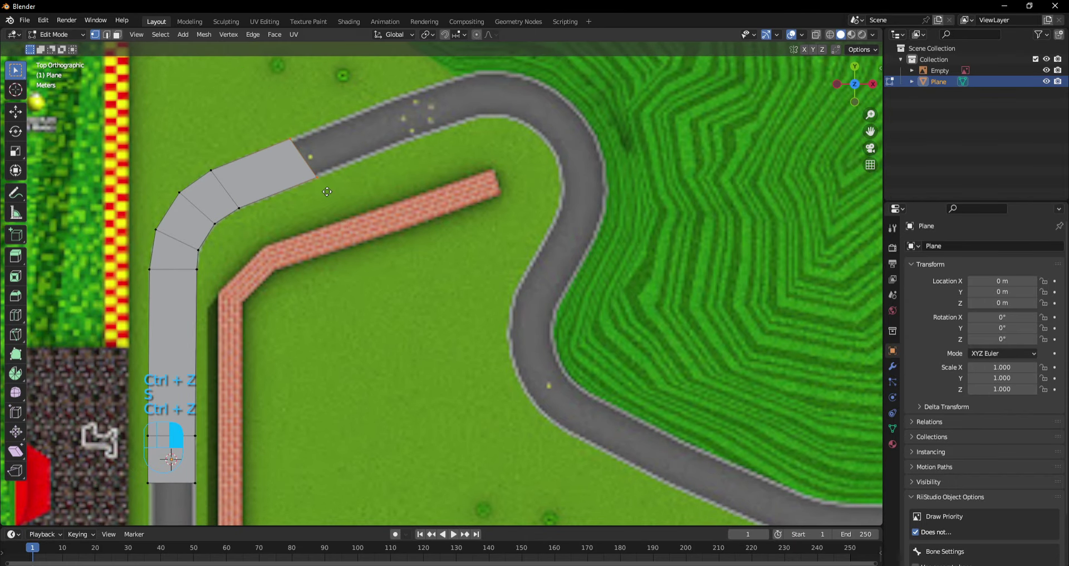
key("g")
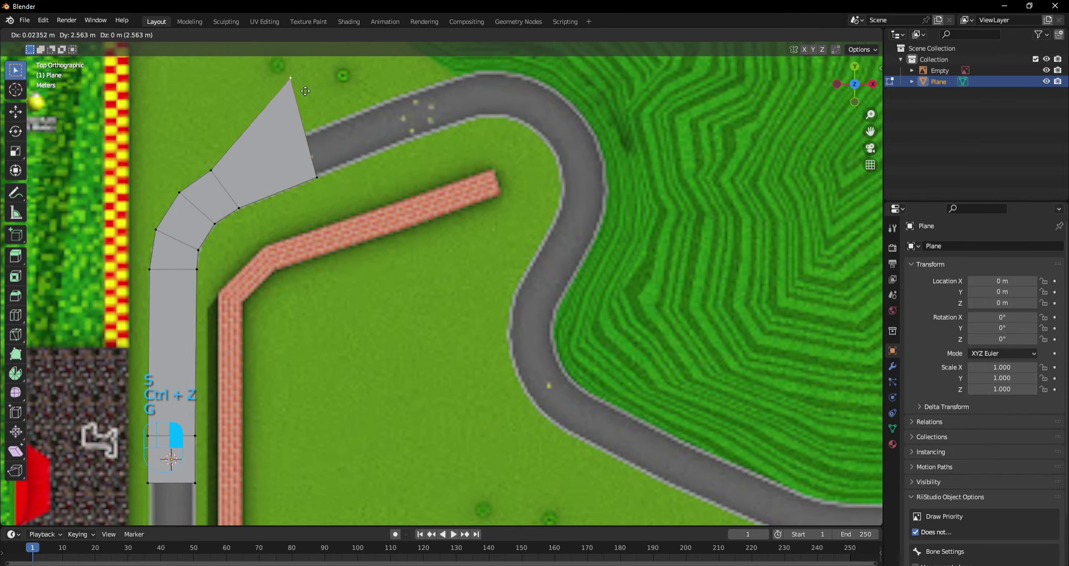
left_click(316, 156)
key("ctrl+z")
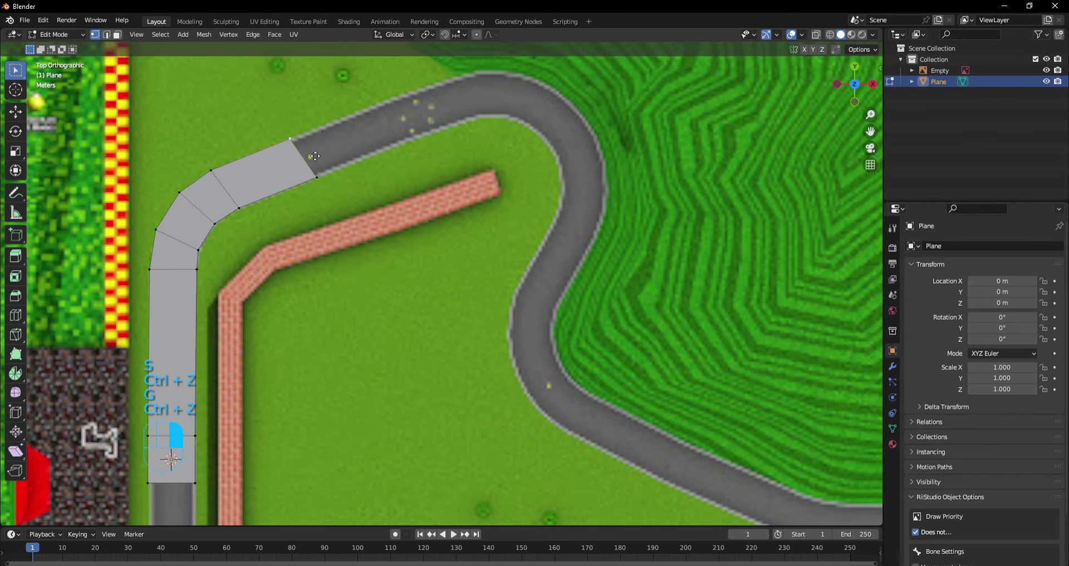
Add a Subdivision Surface modifier to the road plane.
left_click(892, 367)
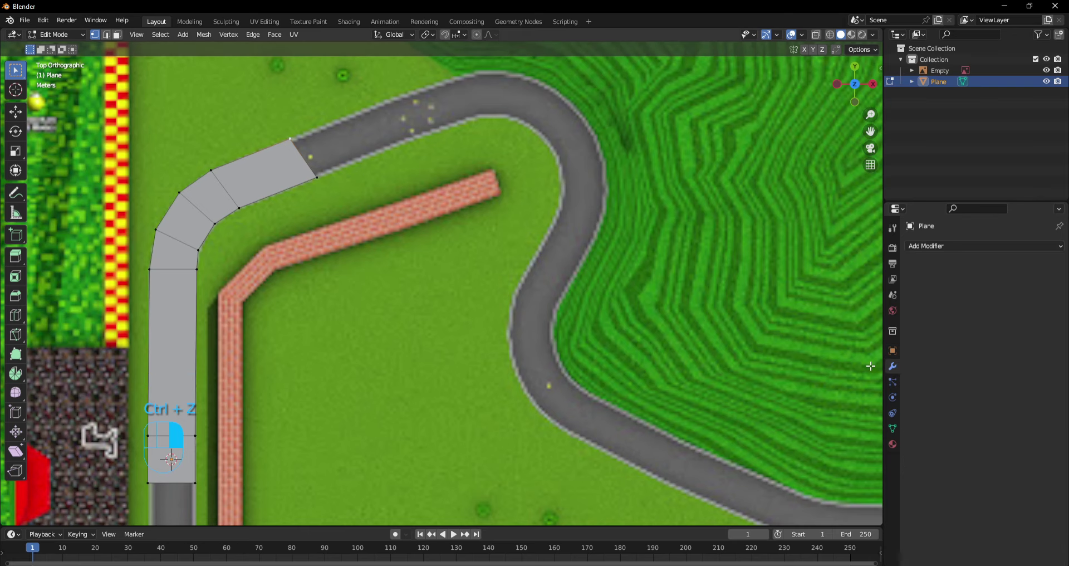
left_click(944, 246)
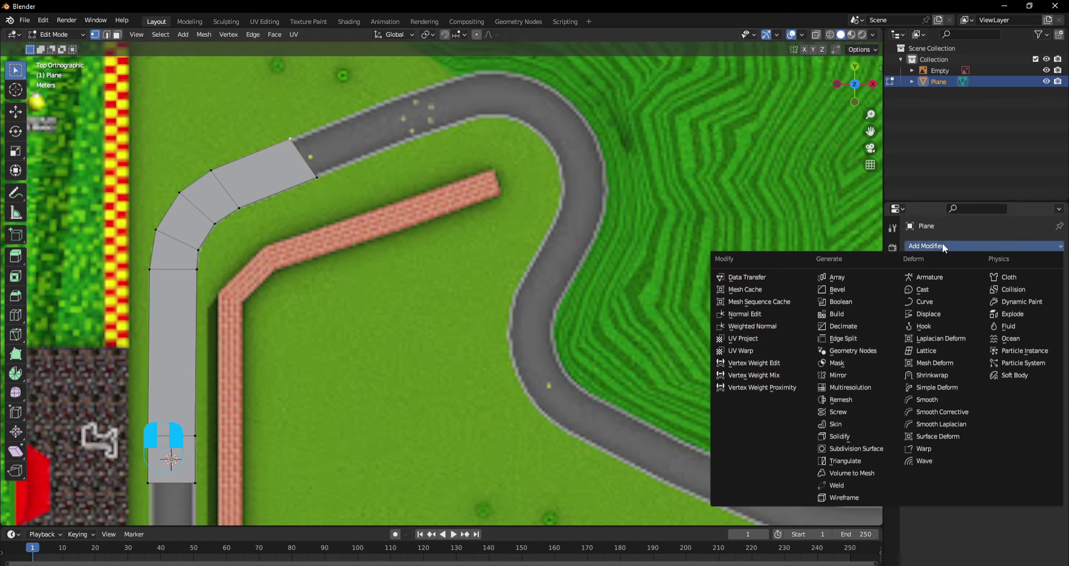
left_click(942, 244)
left_click(942, 248)
key("Escape")
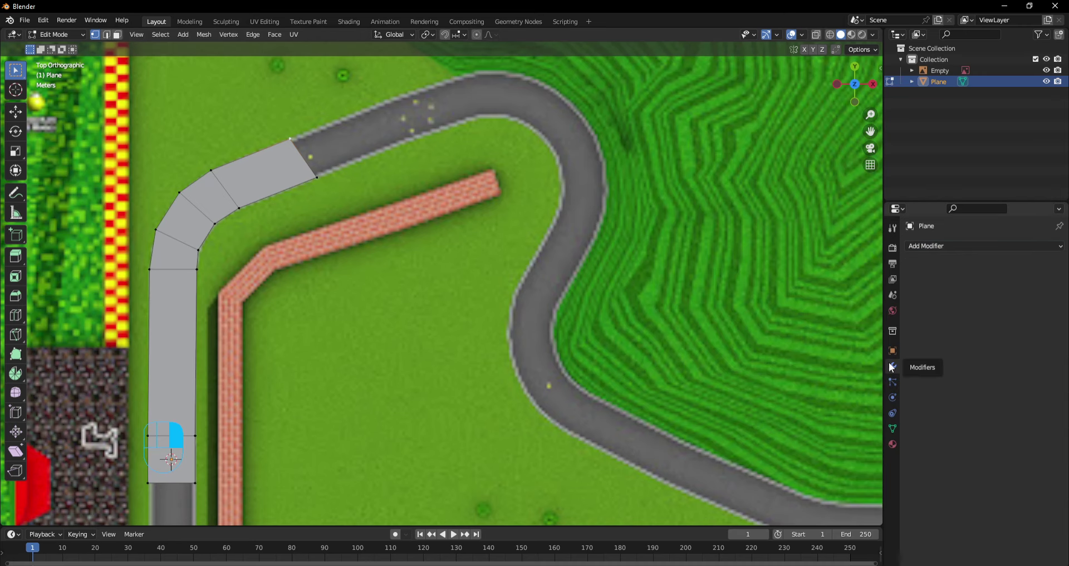
left_click(935, 249)
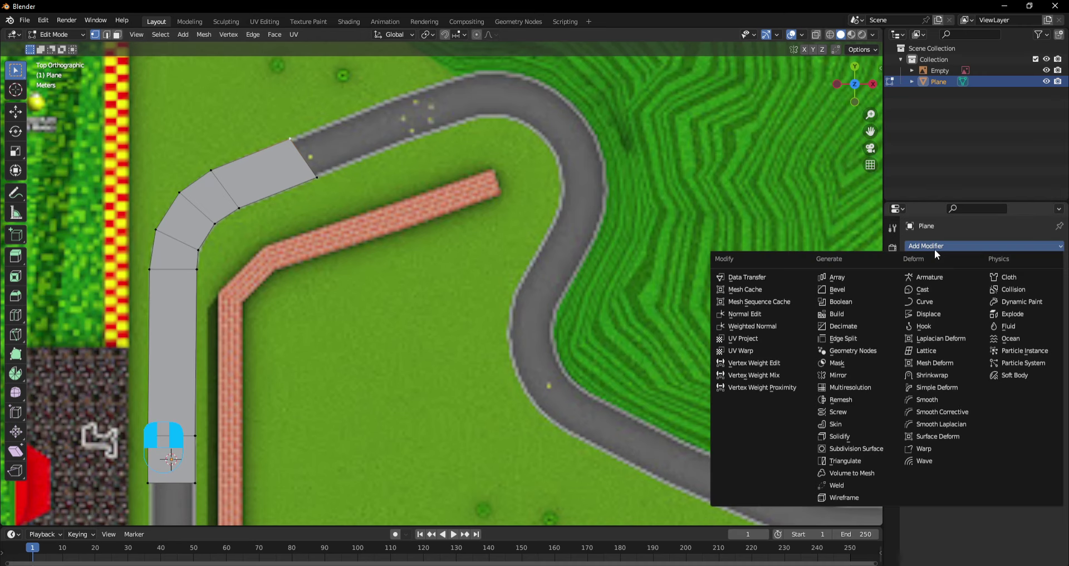
left_click(841, 453)
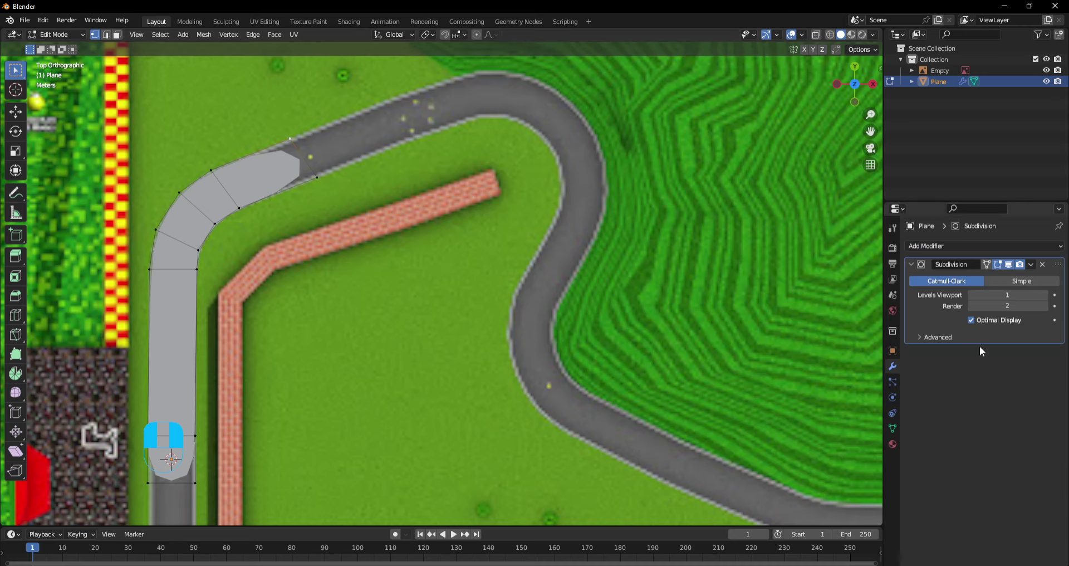
Set the Subdivision modifier's viewport level to 2 and its advanced Boundary Smooth option to Keep Corners.
left_click(938, 337)
left_click_drag(870, 131, 899, 187)
scroll(708, 211, "up", 2)
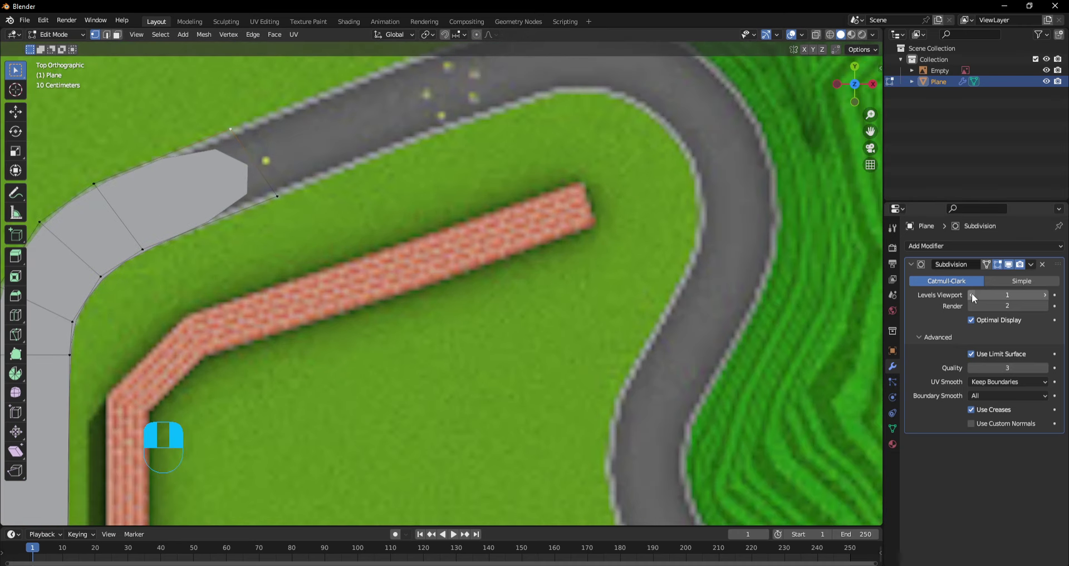
left_click(1045, 295)
left_click(983, 396)
left_click(984, 413)
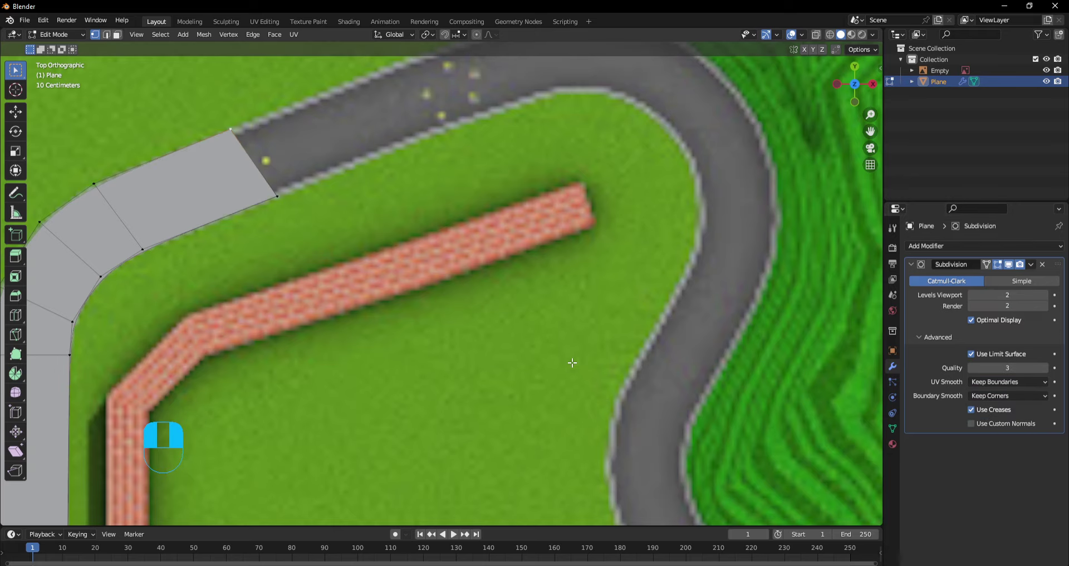
Switch Boundary Smooth back to All to compare how the road's end is shaped.
left_click_drag(334, 215, 335, 216)
scroll(473, 261, "down", 2)
left_click(981, 395)
left_click(984, 412)
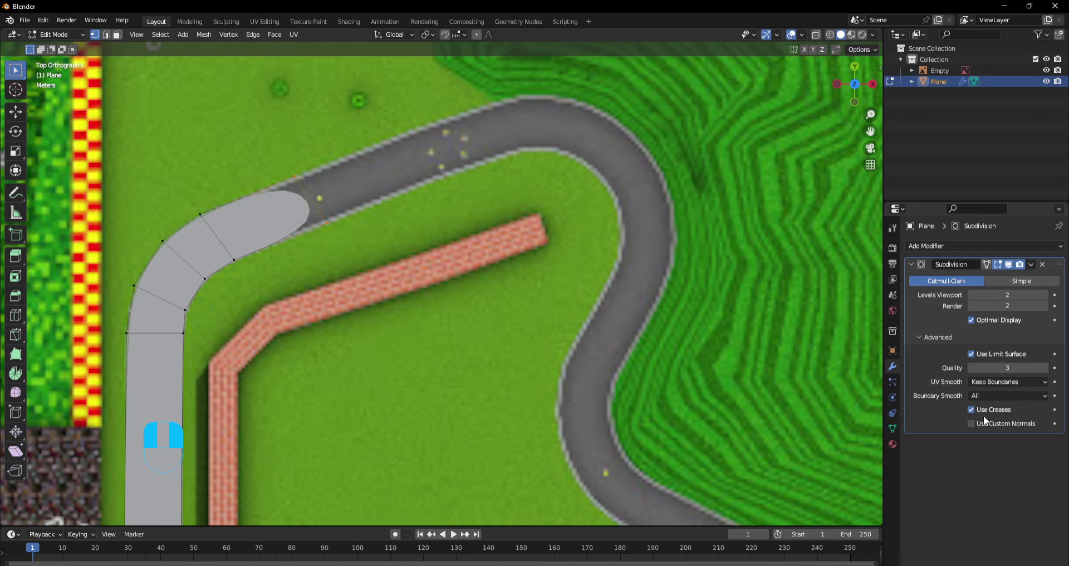
Set both the Boundary Smooth and UV Smooth options of the Subdivision modifier to Keep Corners.
left_click(976, 397)
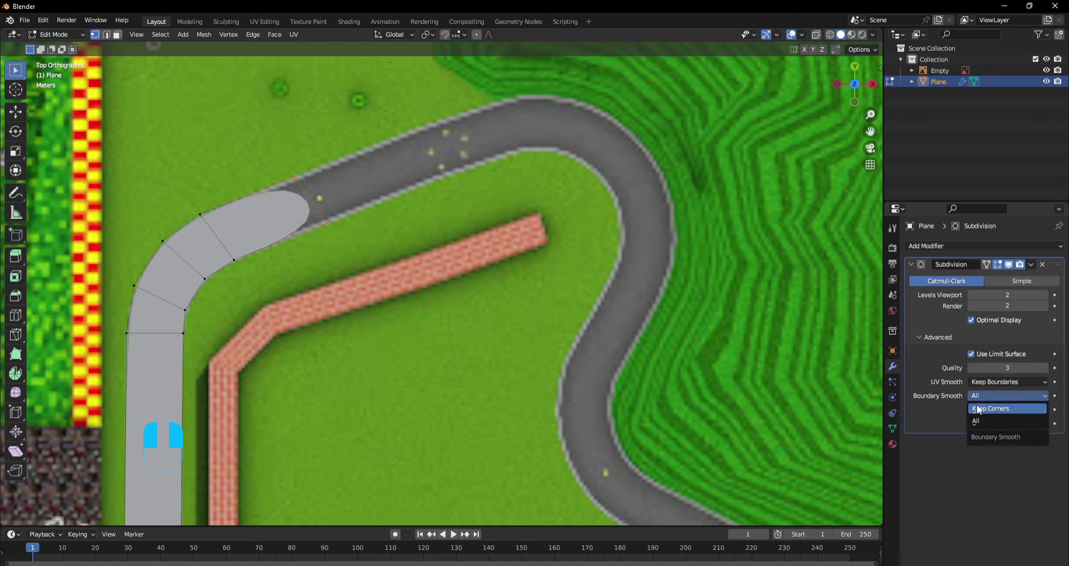
left_click(977, 408)
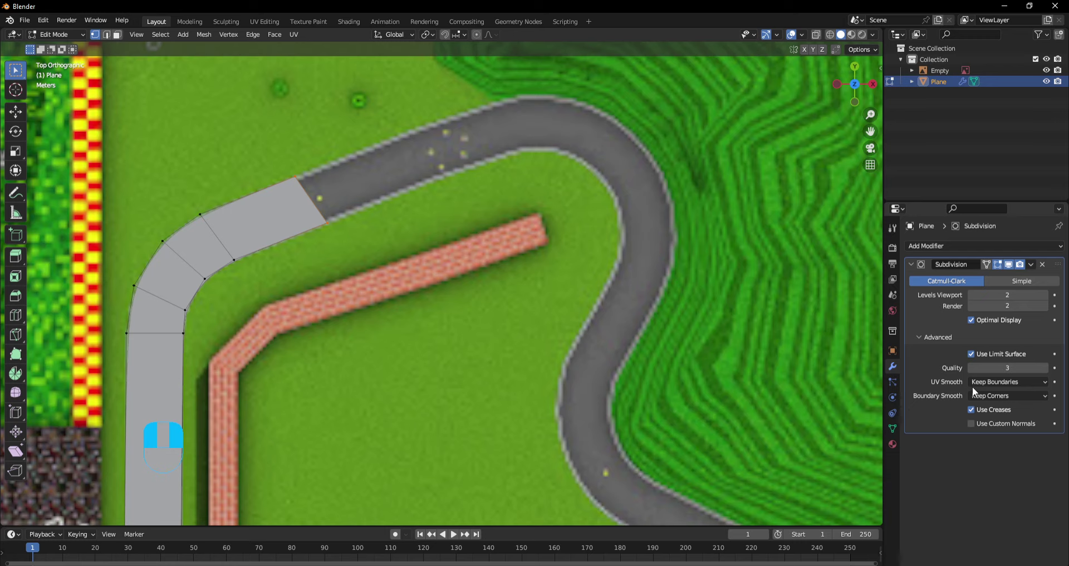
left_click(973, 385)
left_click(973, 404)
Resize the road's end edge and extrude it about 6.7 m along the straight to the start of the second bend.
key("s")
left_click(338, 275)
key("e")
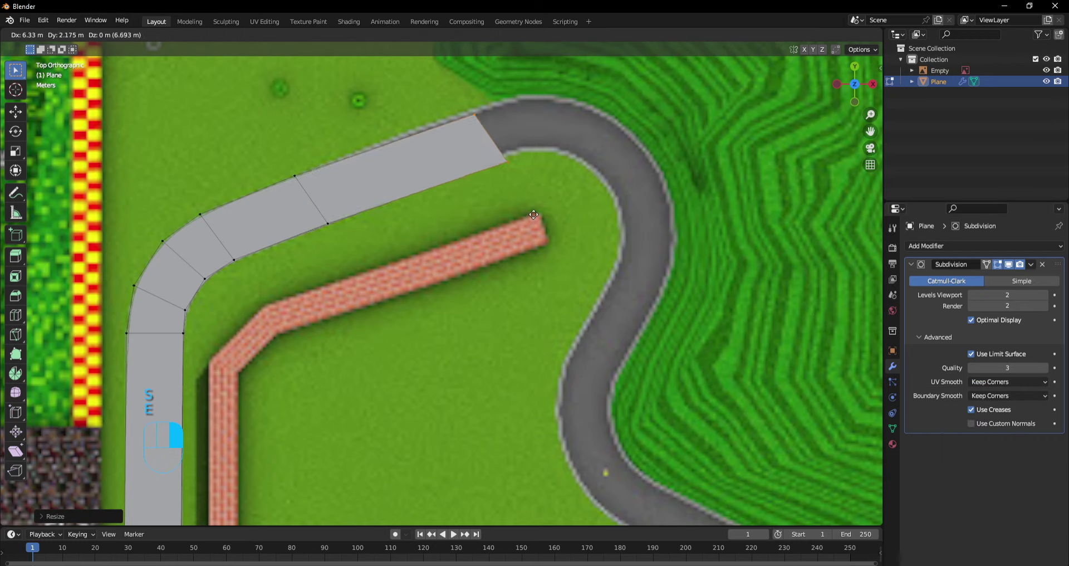
left_click(536, 211)
key("g")
left_click(530, 206)
Extrude a short segment into the second bend, rotating its end edge clockwise and nudging it onto the road.
key("e")
left_click(575, 194)
key("r")
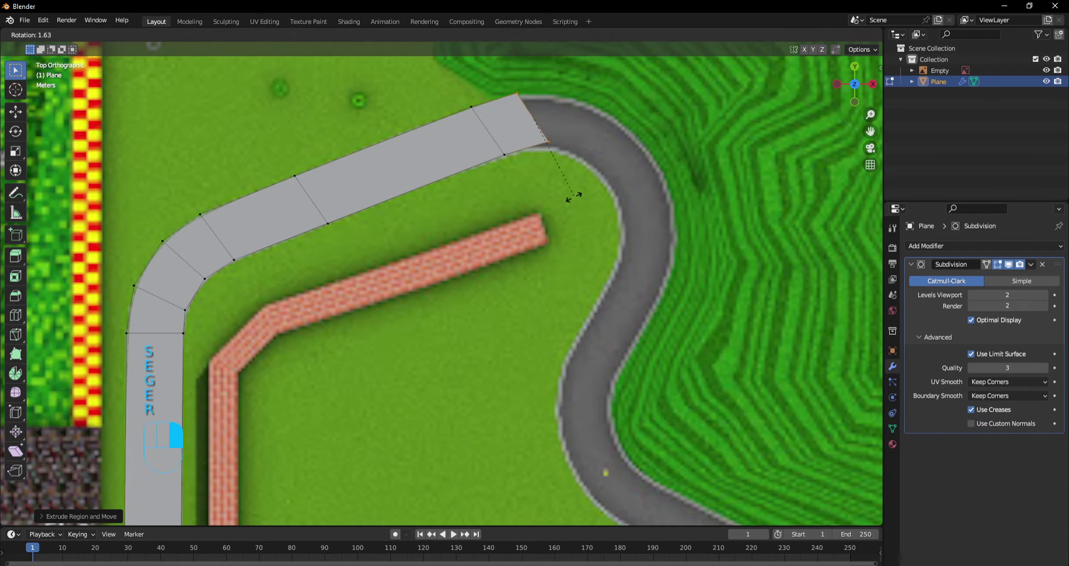
left_click(510, 216)
key("g")
left_click(515, 222)
Extrude two more segments over the top of the second bend, rotating each end edge clockwise and nudging the last into place.
key("e")
left_click(561, 232)
key("r")
left_click(538, 227)
key("e")
left_click(572, 271)
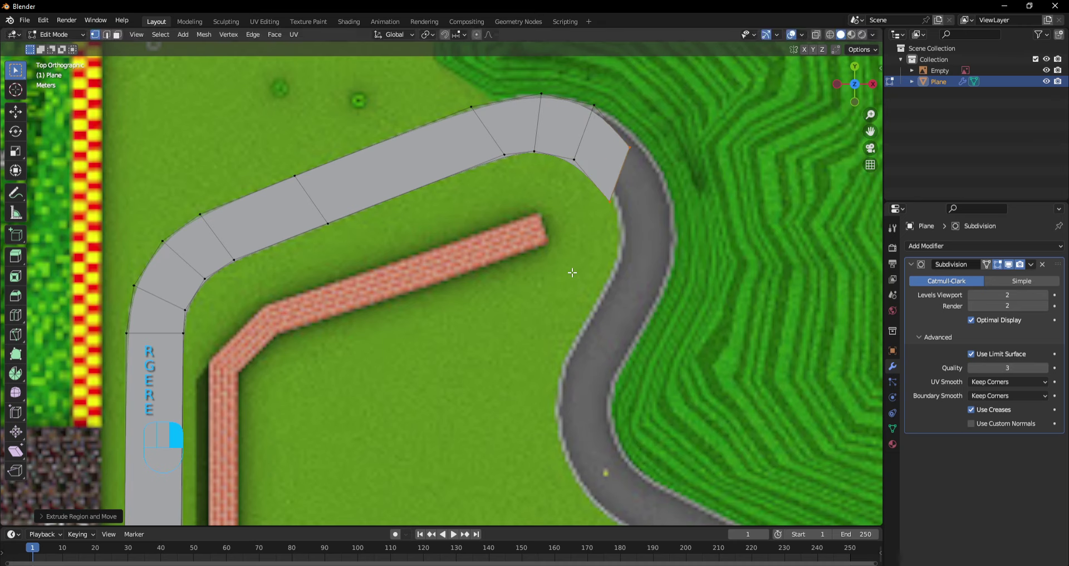
key("r")
key("g")
left_click(547, 235)
Extrude two segments down the far side of the second bend, rotating the end edges until the last one lies horizontal.
key("e")
left_click(570, 279)
key("r")
left_click(543, 207)
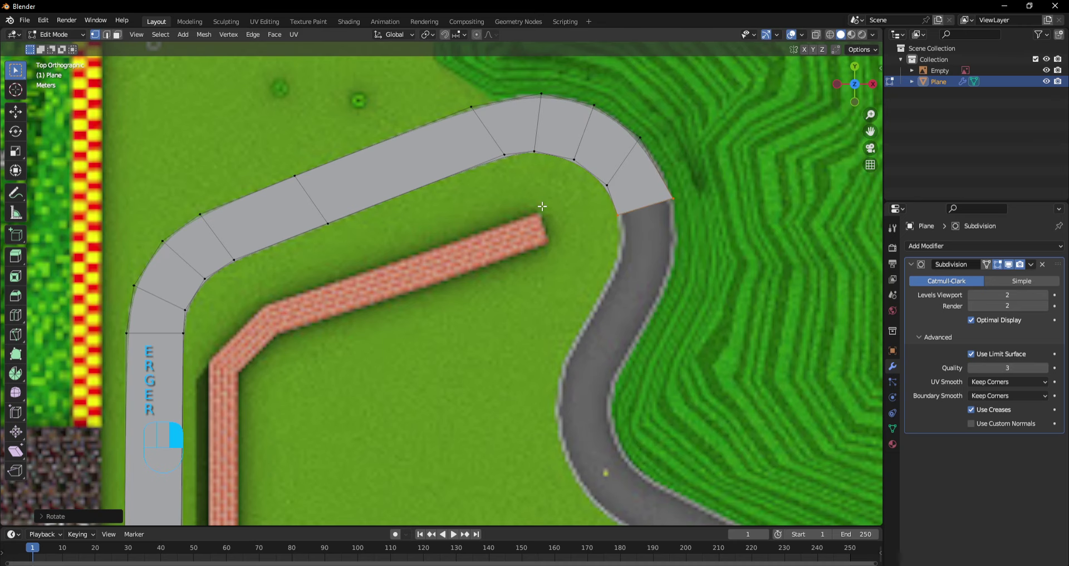
key("e")
key("r")
left_click(675, 289)
Extrude a segment out of the second bend, rotating, resizing and nudging its end edge to match the road's width and direction.
key("e")
key("r")
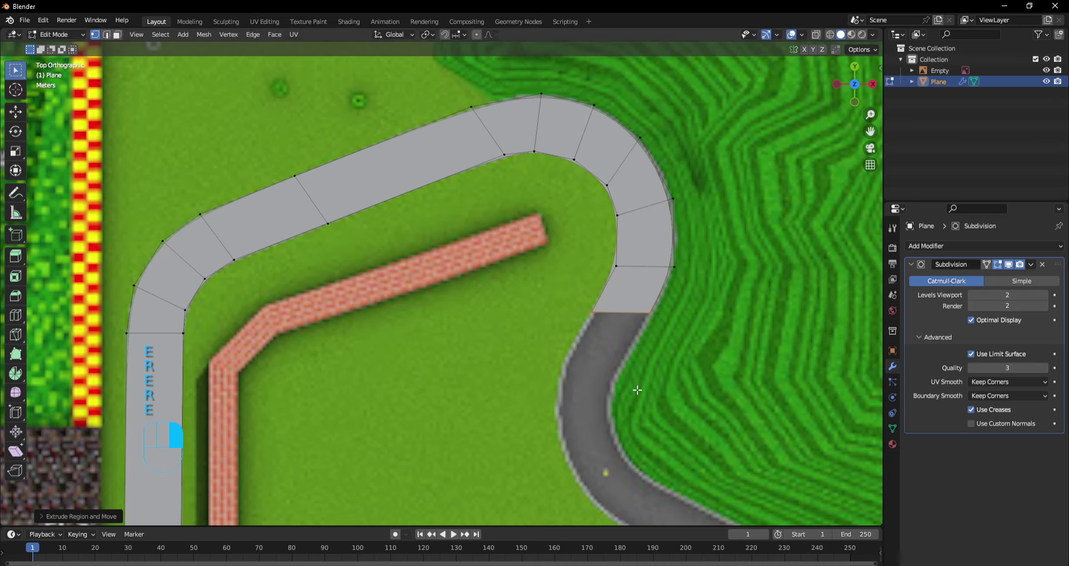
left_click(600, 401)
key("g")
left_click(600, 408)
key("s")
left_click(598, 404)
key("g")
left_click(591, 401)
Extrude a segment into the following opposite bend, rotating its end edge counterclockwise and nudging it onto the road.
key("e")
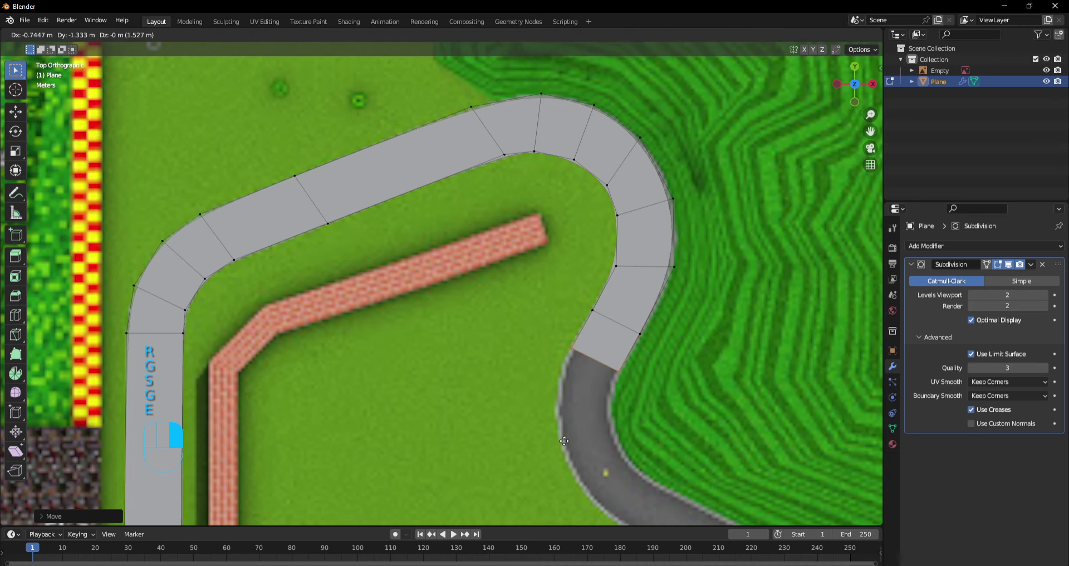
left_click(556, 461)
key("g")
left_click(633, 433)
key("r")
left_click(646, 415)
Extrude a second segment down the opposite bend, then rotate, resize and nudge its end edge to fit the road.
key("e")
left_click(647, 465)
key("r")
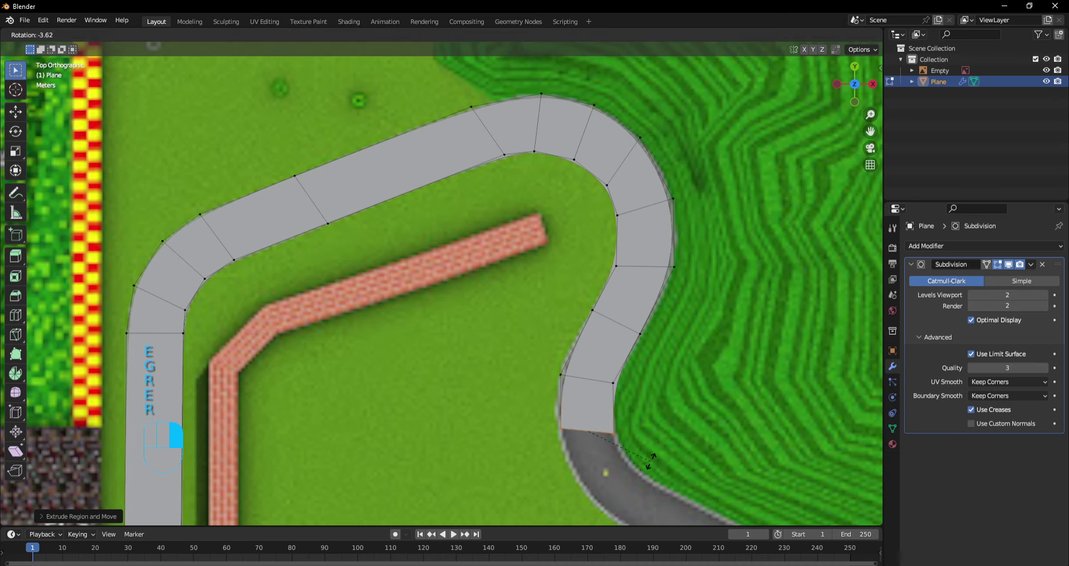
left_click(650, 439)
middle_click_drag(858, 487, 523, 220, "shift")
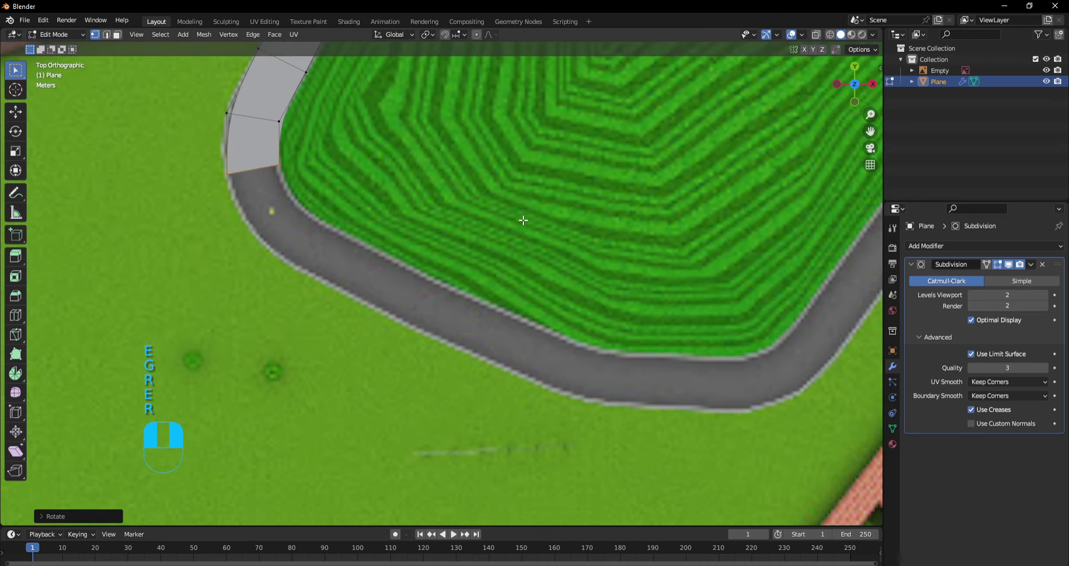
left_click(345, 210)
key("g")
left_click(341, 212)
Extrude two segments to finish the opposite bend, rotating each end edge counterclockwise until it is square to the diagonal straight.
key("e")
left_click(372, 256)
key("r")
left_click(363, 203)
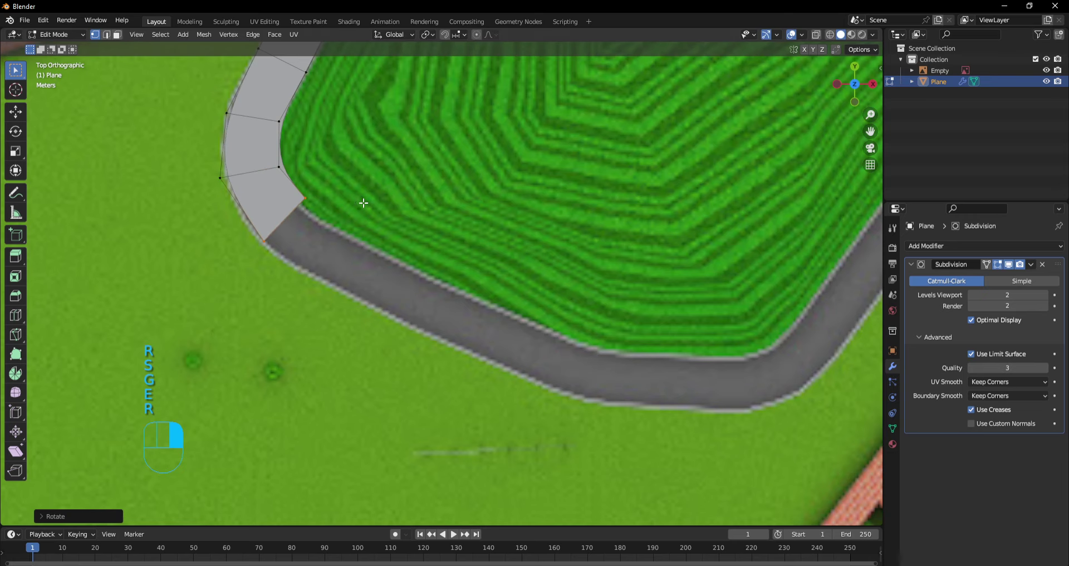
key("g")
key("e")
left_click(393, 218)
key("r")
left_click(396, 219)
Extrude two long segments down the diagonal straight, rotating the last end edge toward the start of the lower bend.
key("e")
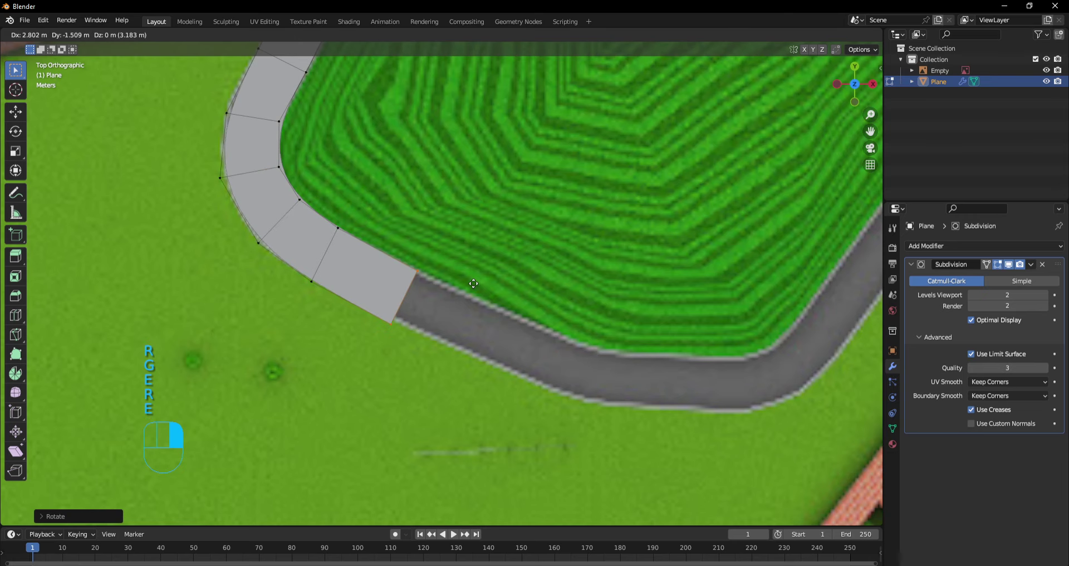
left_click(539, 312)
key("e")
left_click(646, 357)
key("r")
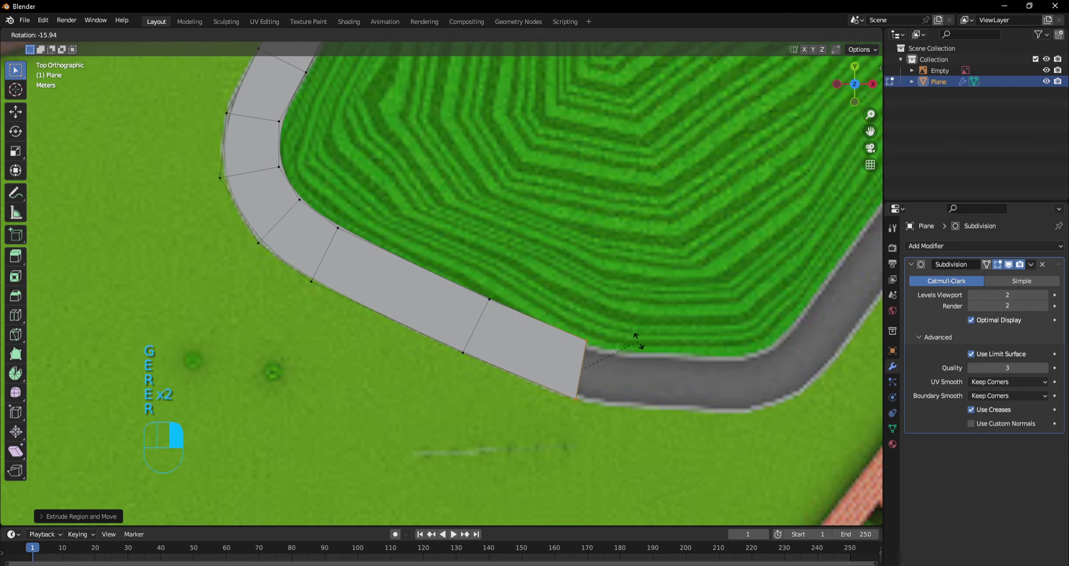
left_click(639, 341)
Extrude two segments along the bottom of the lower bend, rotating each end edge counterclockwise to follow the curve.
key("e")
left_click(730, 357)
key("r")
left_click(719, 351)
key("e")
left_click(800, 350)
key("r")
left_click(797, 362)
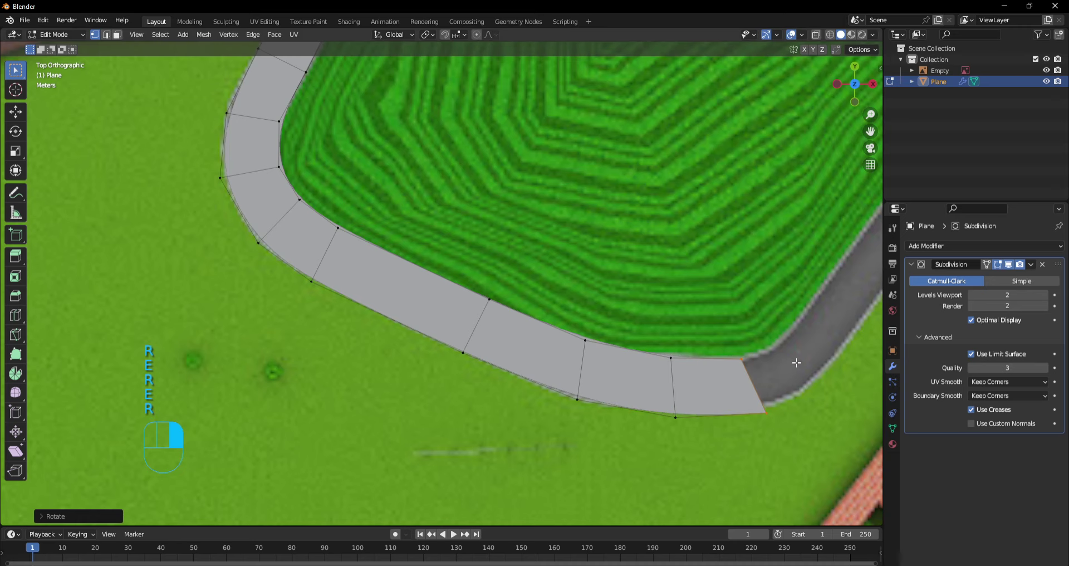
Extrude a segment up out of the lower bend, adjusting its end edge's angle and position to fit the rising straight.
key("e")
left_click(844, 408)
key("r")
left_click(16, 371)
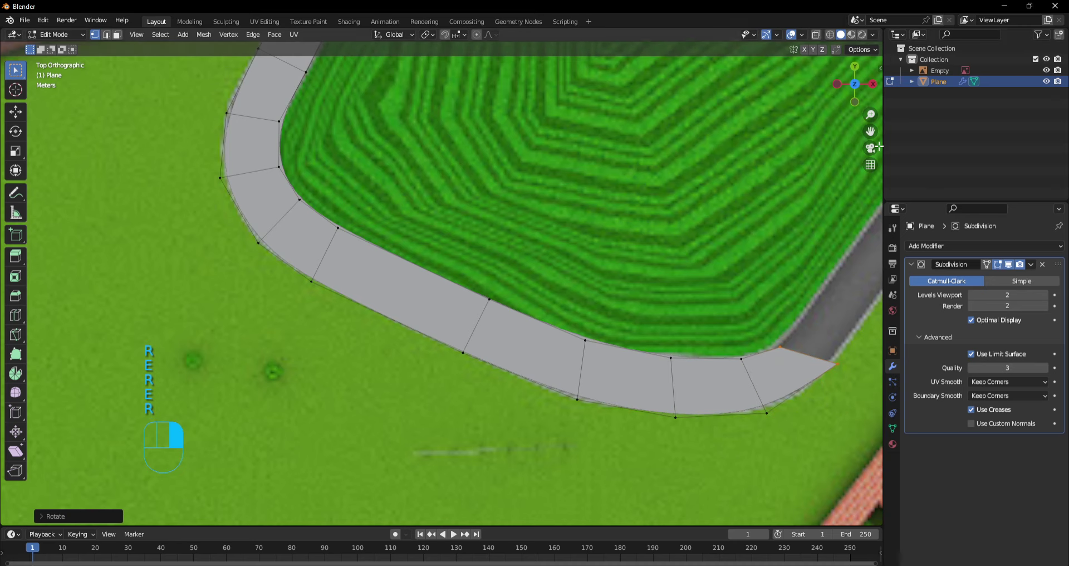
left_click_drag(871, 131, 482, 116)
key("r")
left_click(461, 380)
key("g")
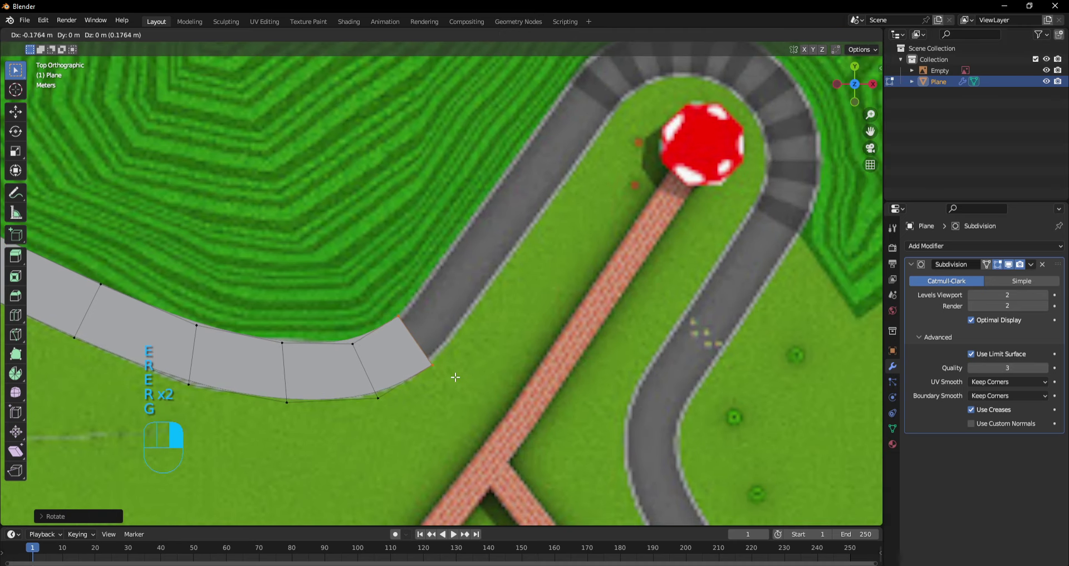
left_click(455, 377)
Extrude two segments up the rising straight, squaring the first end edge to the road and making the second about 4.8 m long.
key("e")
left_click(557, 245)
key("r")
left_click(556, 274)
key("e")
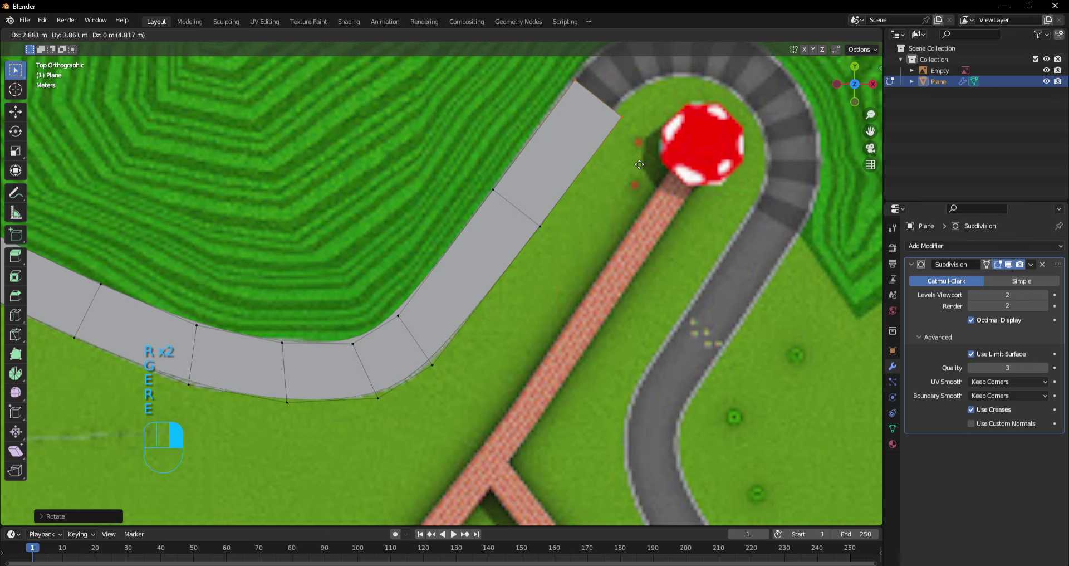
left_click(639, 164)
Extrude two segments into the hairpin around the red mushroom, rotating each end edge clockwise and nudging the last one.
scroll(440, 278, "right", 10)
scroll(440, 279, "up", 6)
key("e")
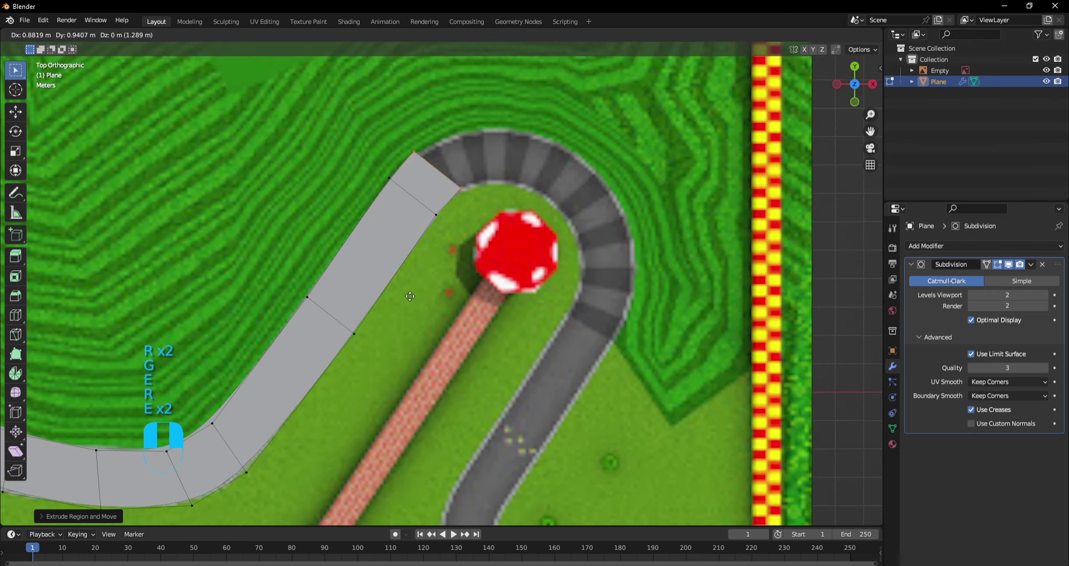
key("r")
left_click(522, 267)
key("e")
left_click(584, 258)
key("r")
left_click(526, 283)
key("g")
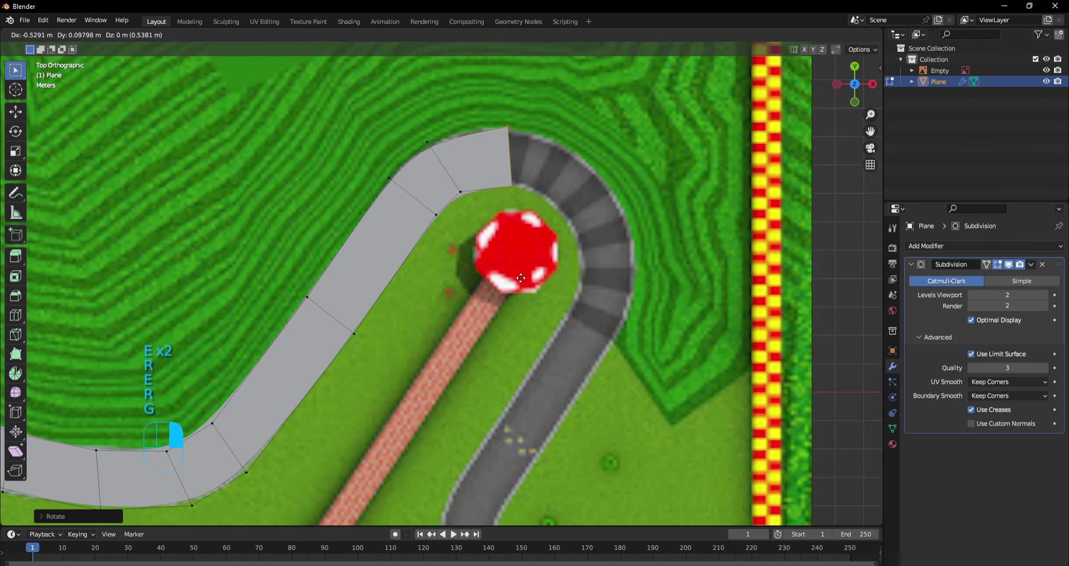
left_click(504, 277)
Extrude a segment over the top of the mushroom hairpin, rotating its end edge clockwise and nudging it into place.
key("e")
left_click(555, 279)
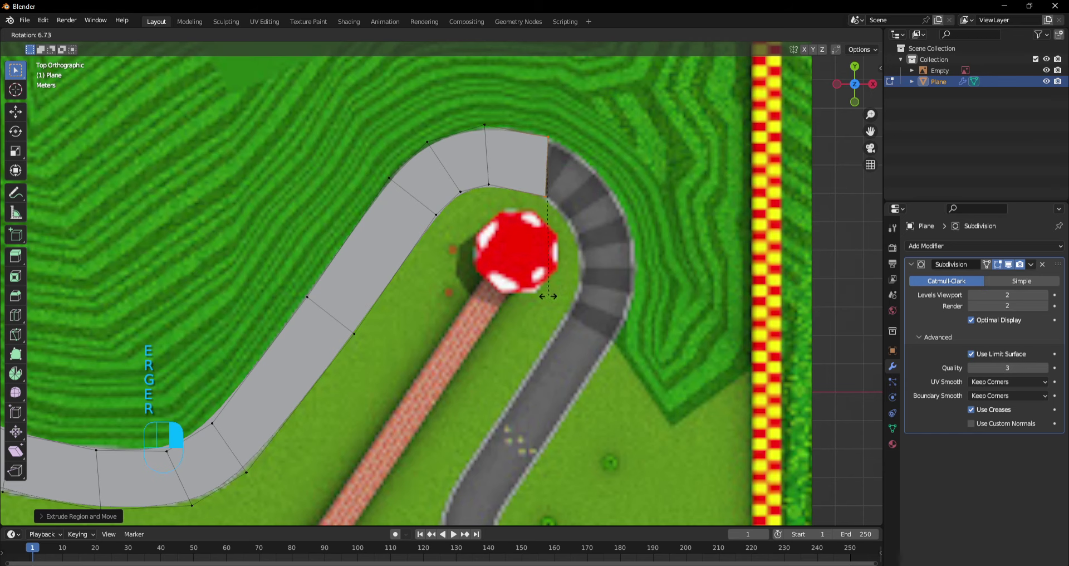
key("r")
left_click(517, 299)
key("g")
left_click(532, 290)
Extrude the road around the far shoulder of the mushroom hairpin, rotating and nudging the end edge to fit the dark stripes.
key("e")
left_click(727, 236)
key("r")
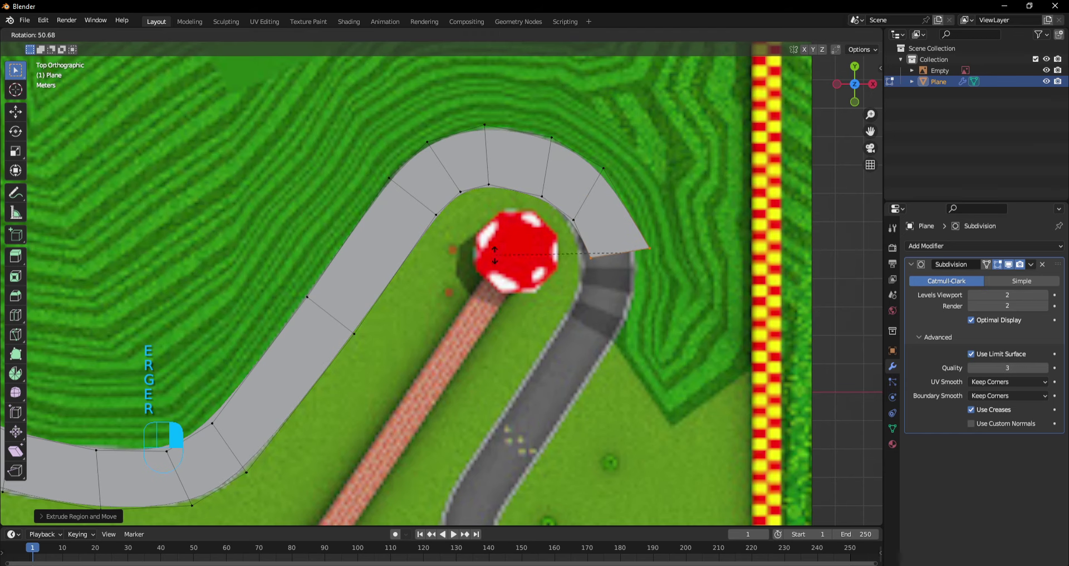
left_click(703, 325)
key("g")
left_click(694, 325)
Move the shoulder's outer vertex onto the road border, then resize and nudge the hairpin's end edge.
left_click(617, 188)
key("g")
left_click(626, 201)
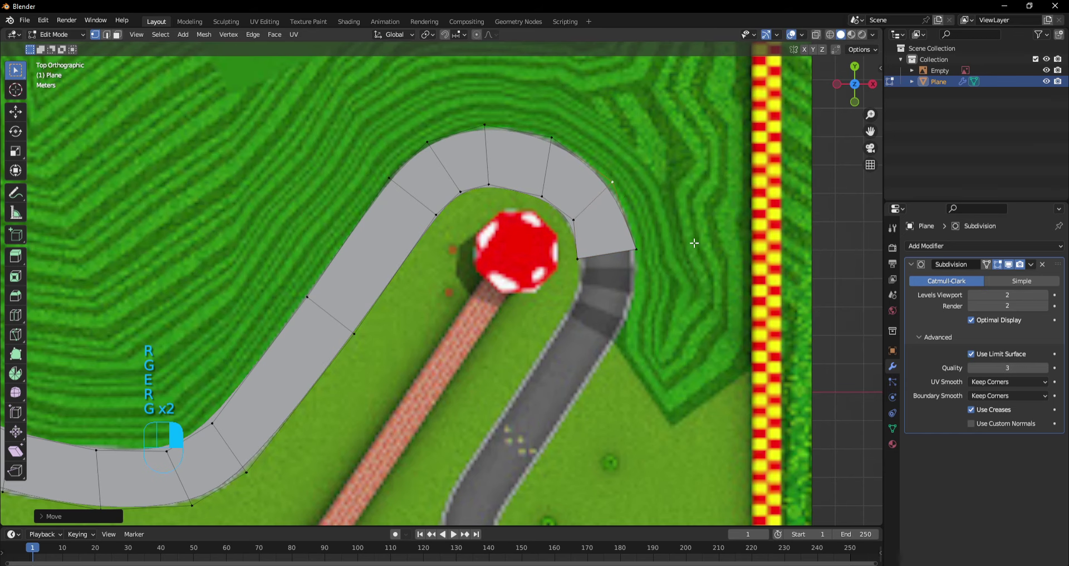
left_click_drag(531, 234, 655, 297)
key("s")
left_click(654, 298)
key("g")
left_click(656, 300)
Extrude a segment down the hairpin's exit, rotating its end edge clockwise and nudging it square to the road.
key("e")
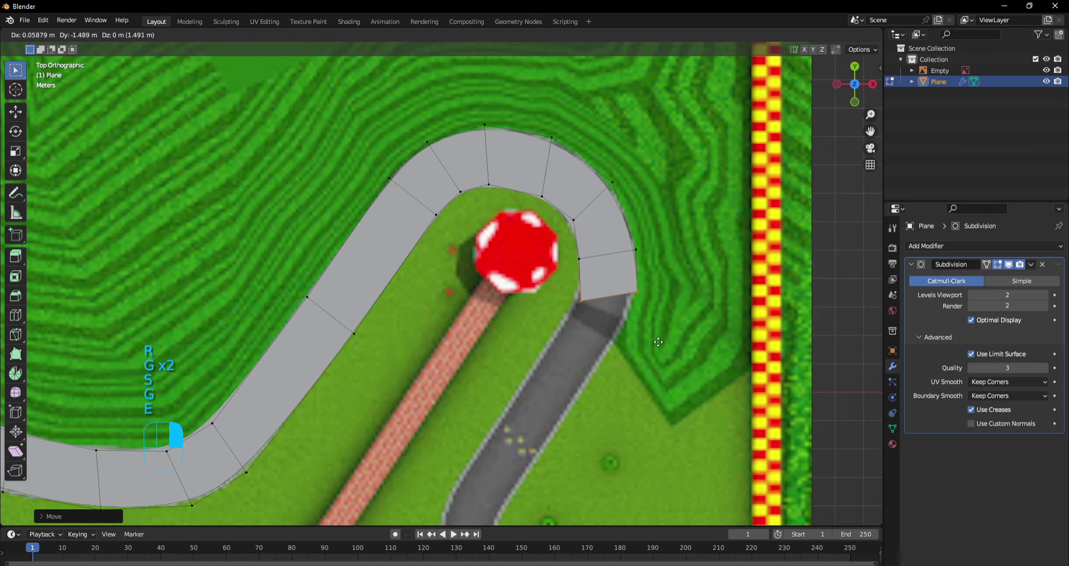
left_click(658, 342)
key("r")
left_click(620, 392)
key("g")
left_click(613, 399)
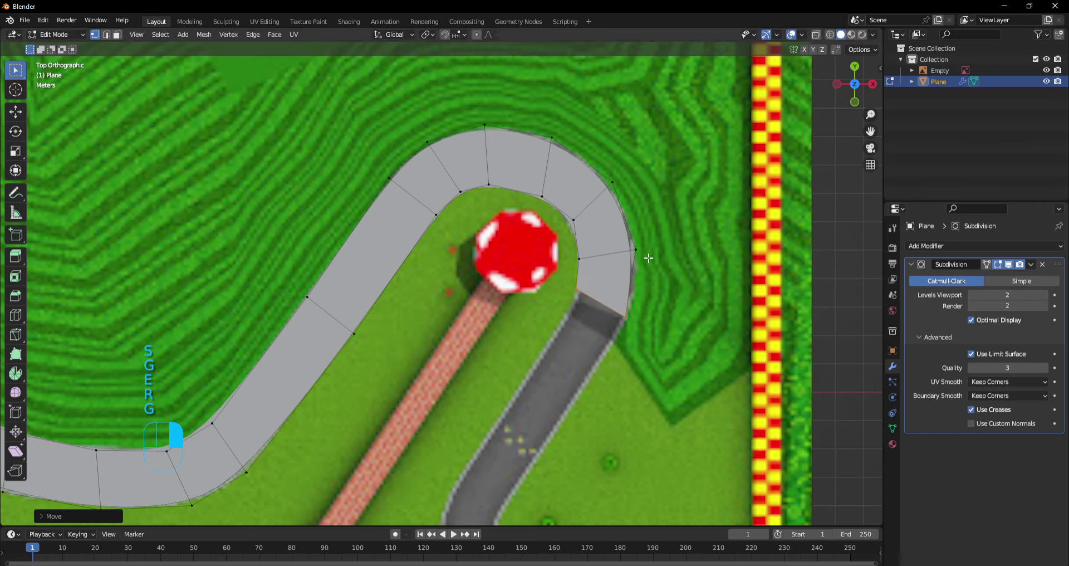
Move the outer and inner vertices of the hairpin's second-to-last edge outward onto the road borders.
left_click(645, 255)
key("g")
left_click(655, 261)
left_click(578, 291)
left_click(584, 260)
key("g")
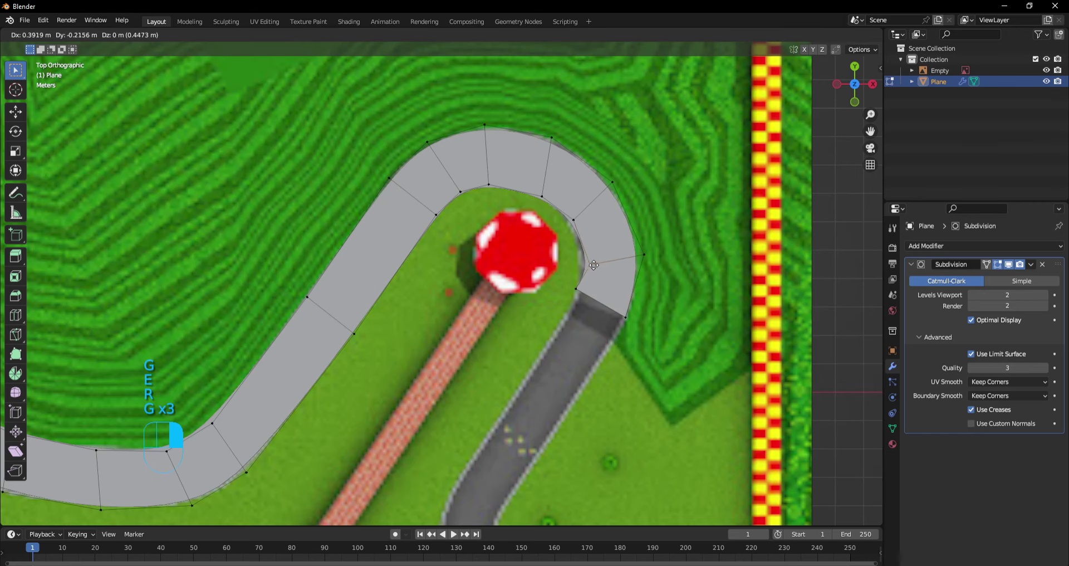
left_click(594, 265)
key("g")
left_click(583, 284)
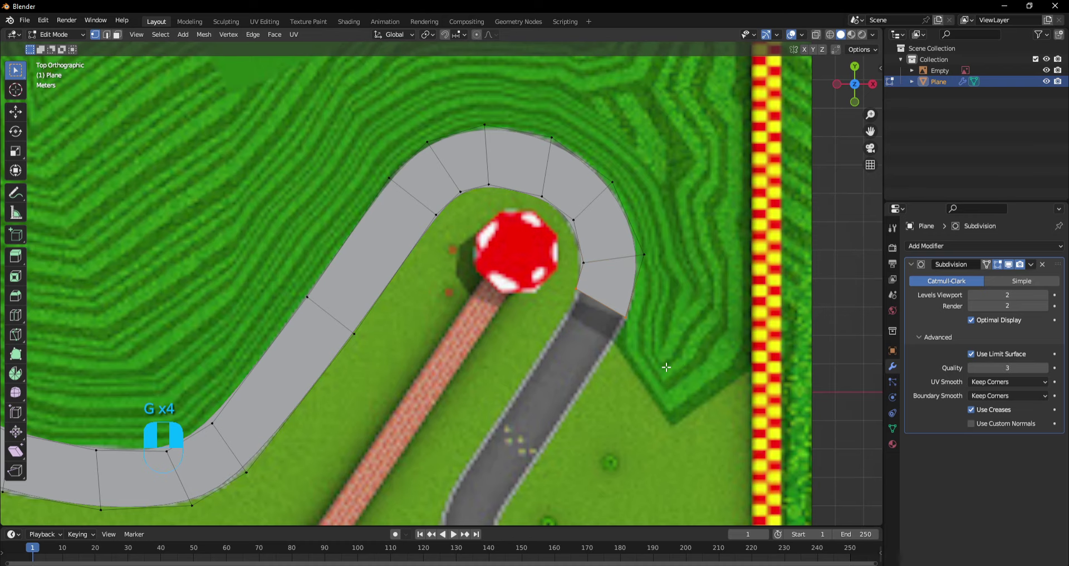
Extrude a short and a longer segment from the end edge along the road leading away from the hairpin.
scroll(666, 367, "down", 6)
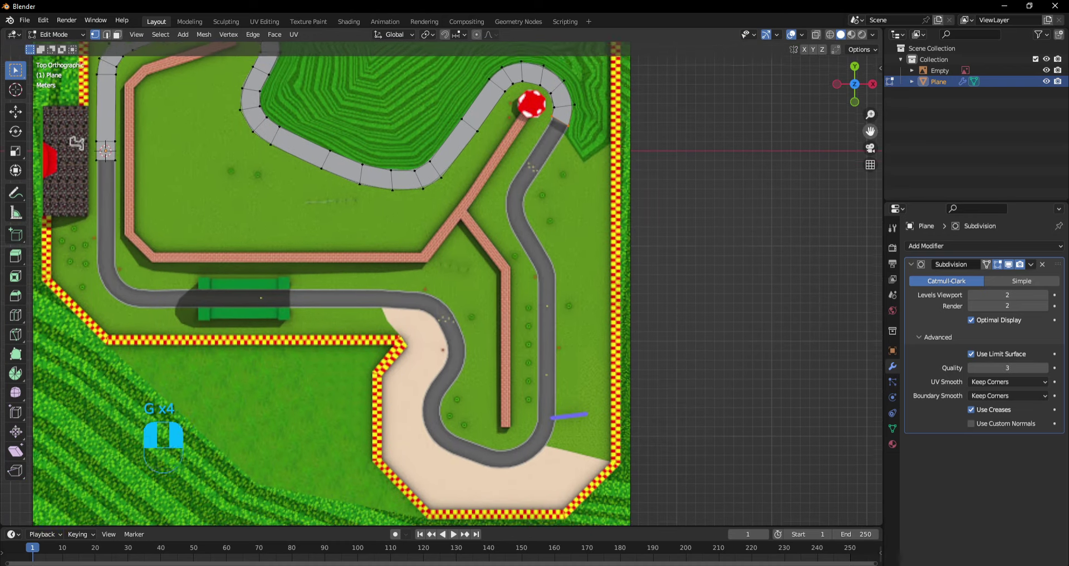
scroll(492, 215, "up", 4)
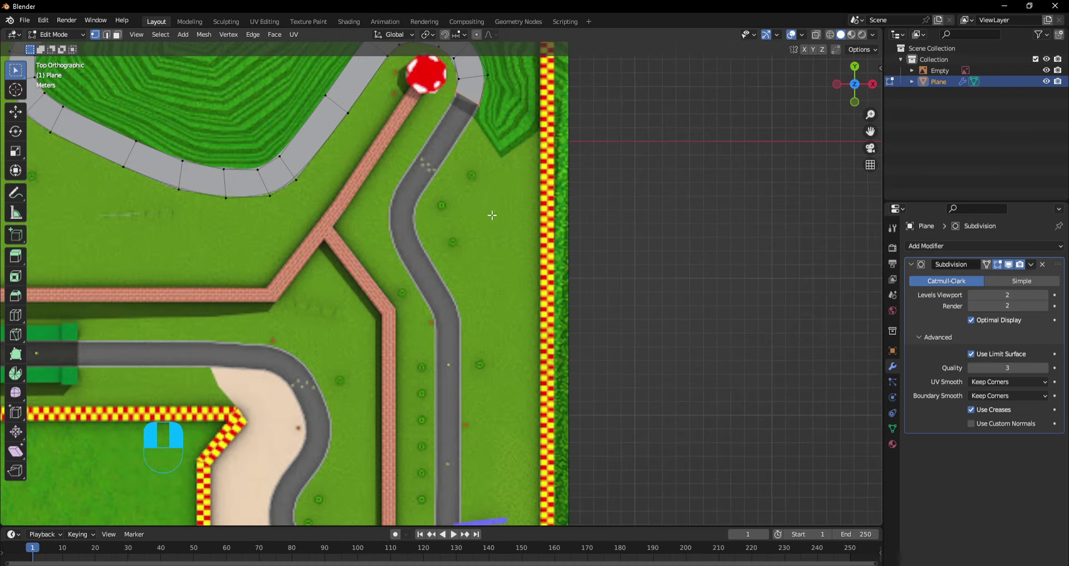
key("e")
left_click(479, 216)
key("e")
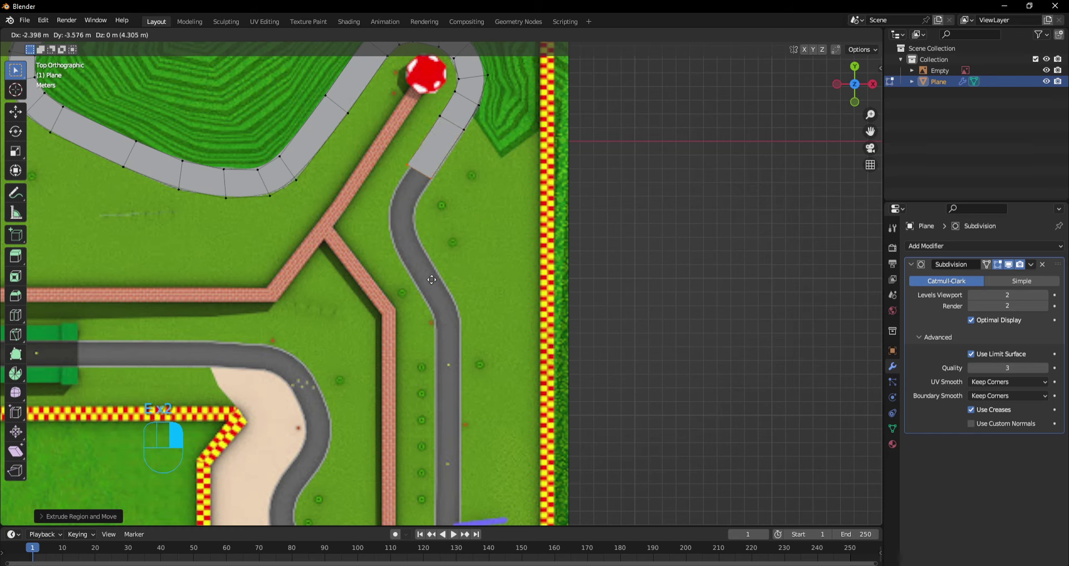
left_click(431, 281)
Extrude two segments into the bend below the hairpin exit, rotating each end edge to follow the curve.
key("e")
left_click(408, 320)
key("r")
left_click(429, 308)
key("e")
left_click(425, 329)
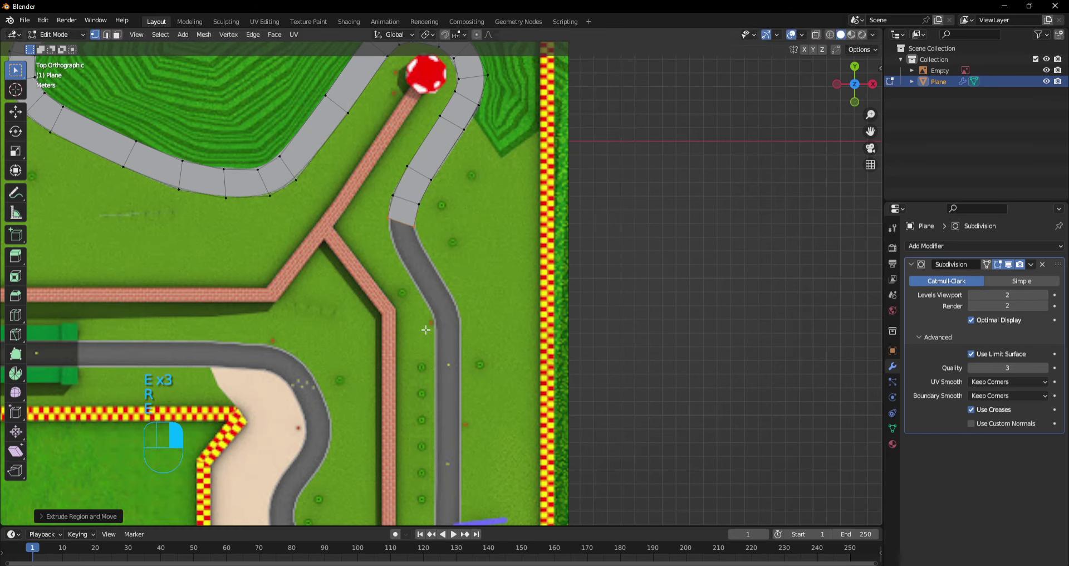
key("r")
left_click(437, 298)
Extrude a segment out of the bend, then rotate and nudge its end edge to fit the road.
key("e")
left_click(446, 320)
key("r")
key("g")
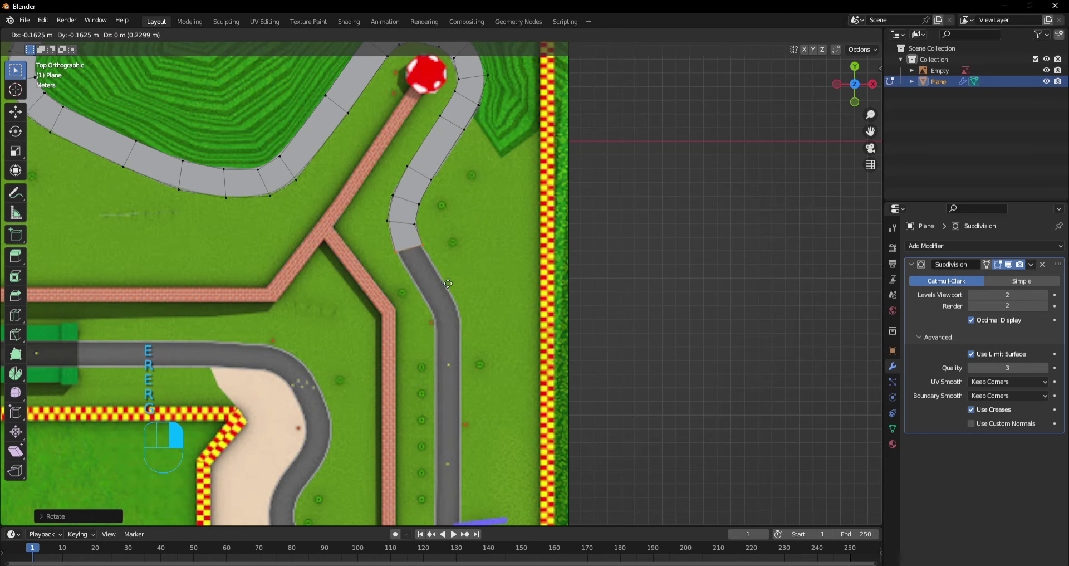
left_click(454, 289)
Extrude the road to the head of the long straight beside the brick wall, rotating the end edge horizontal.
key("e")
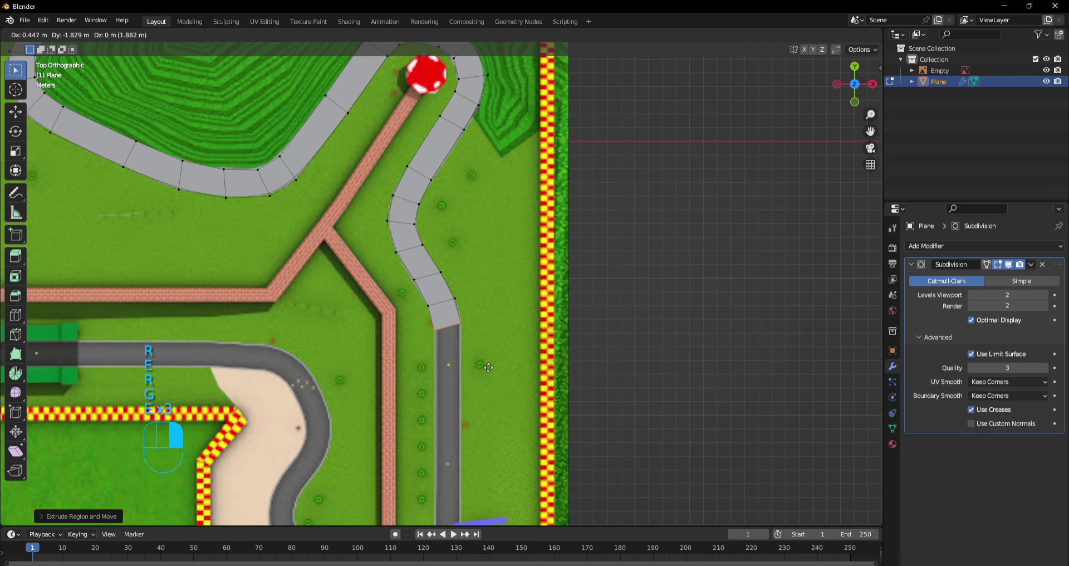
left_click(488, 366)
key("r")
left_click(483, 369)
key("r")
left_click(479, 372)
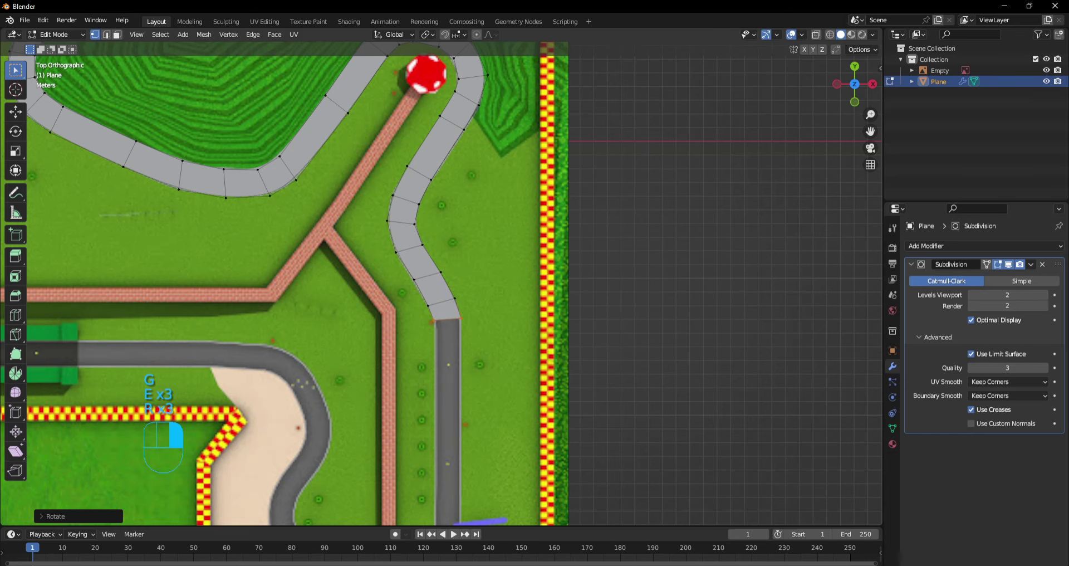
key("r")
left_click(472, 375)
Duplicate the road's end edge, straighten the copy and place it slightly further down the straight, leaving a gap.
left_click_drag(870, 130, 930, 8)
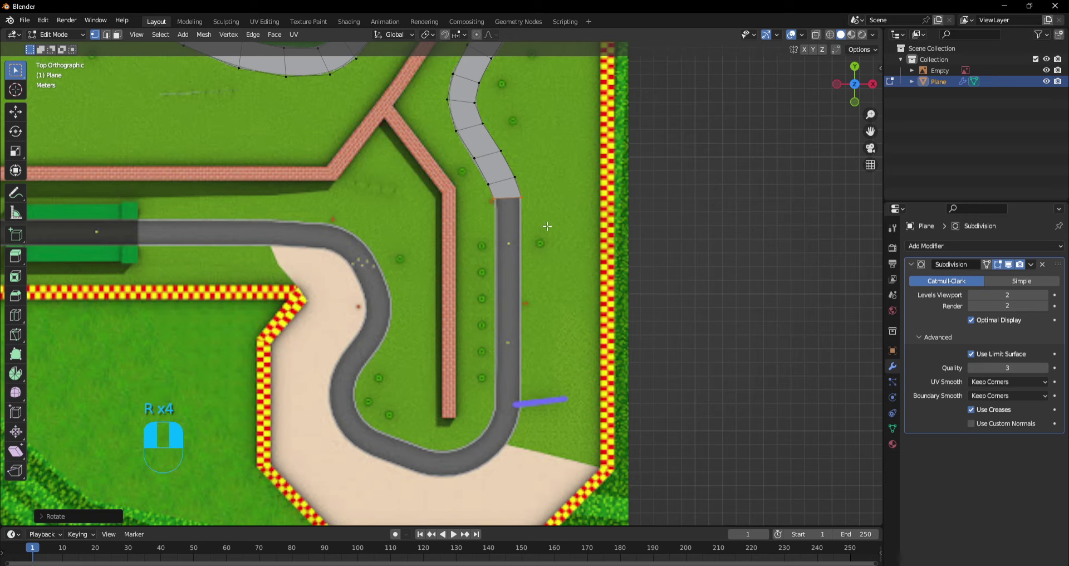
left_click_drag(490, 193, 672, 257)
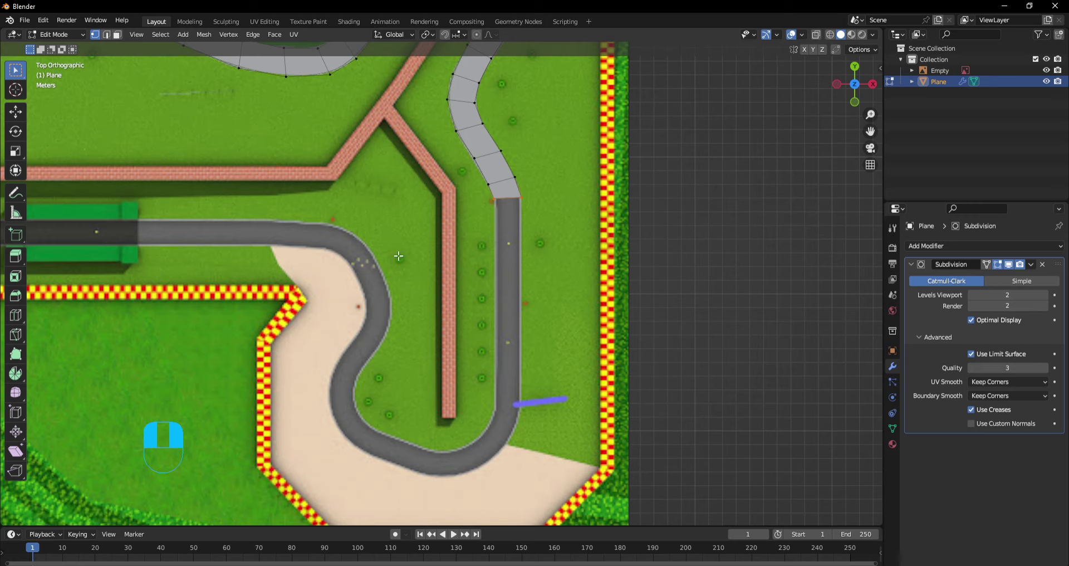
key("shift+d")
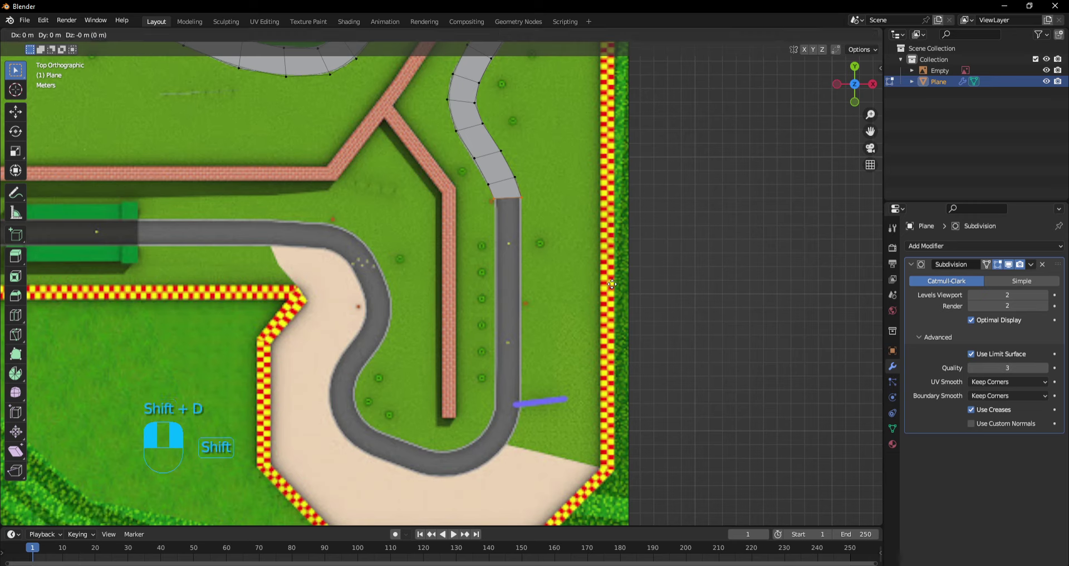
right_click(612, 284)
key("g")
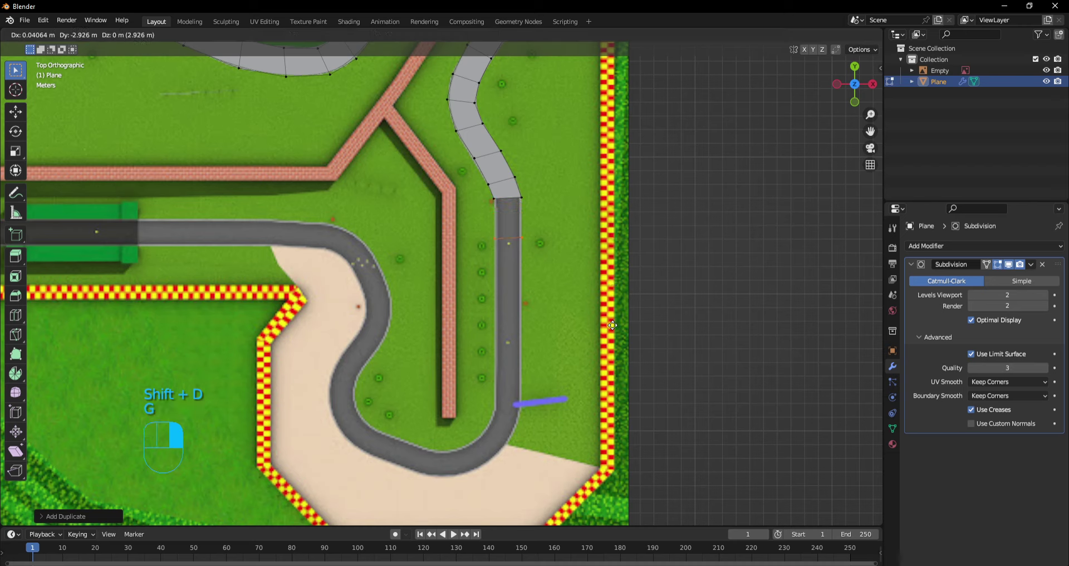
key("r")
left_click(608, 347)
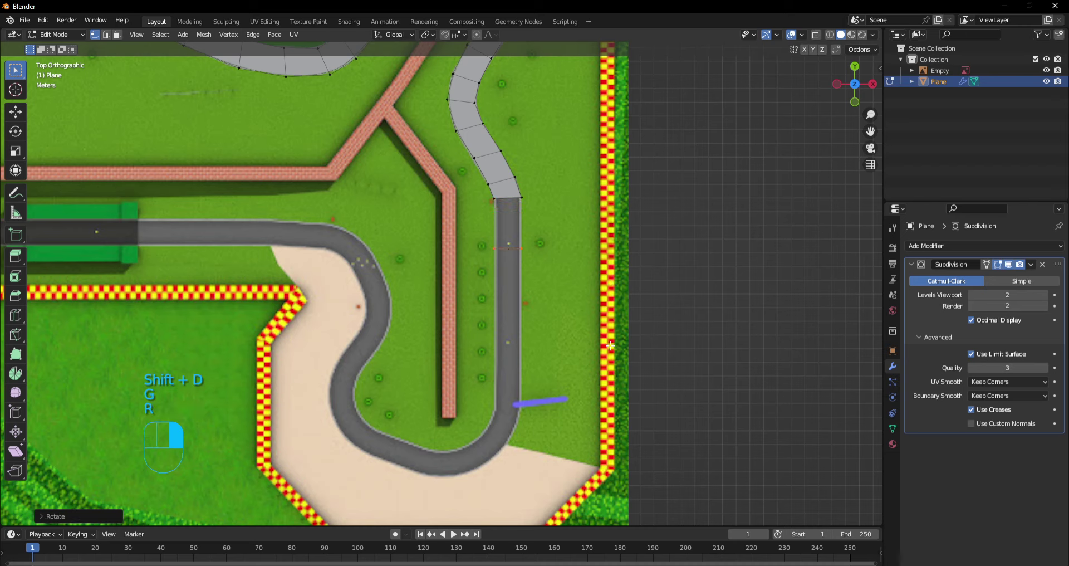
key("g")
left_click(611, 307)
Extrude the copied edge down the straight and nudge its end into place.
key("e")
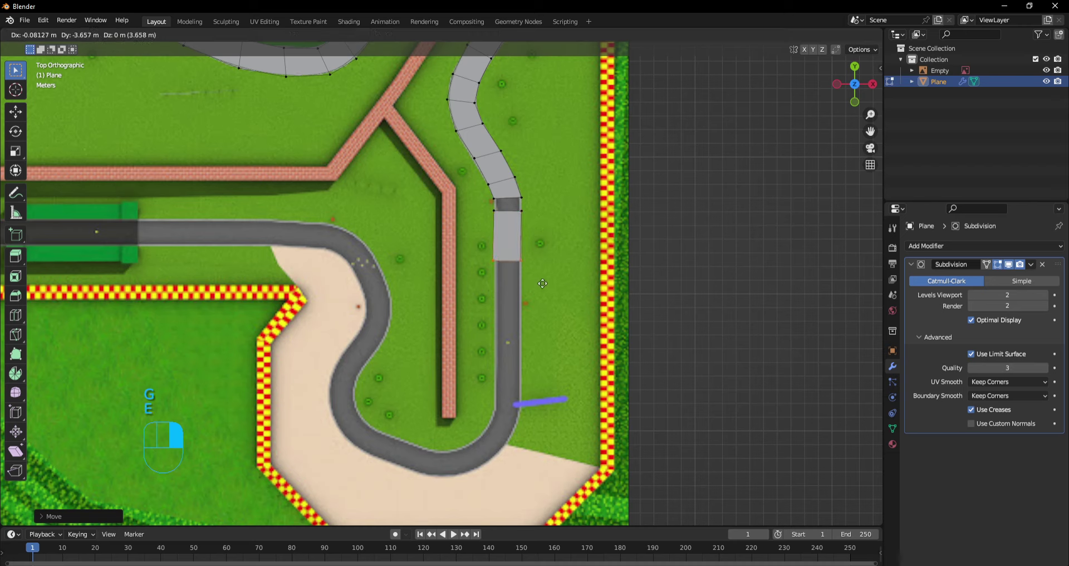
left_click(543, 293)
key("g")
left_click(545, 296)
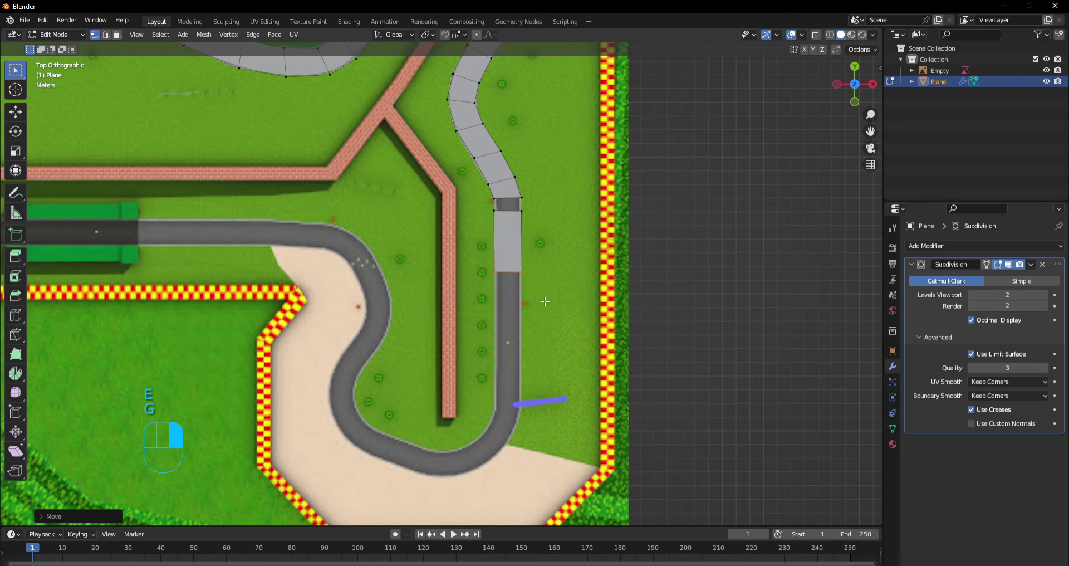
Duplicate the end edge across two more small gaps, extruding a segment after each to cover the straight down to the blue line.
key("shift+d")
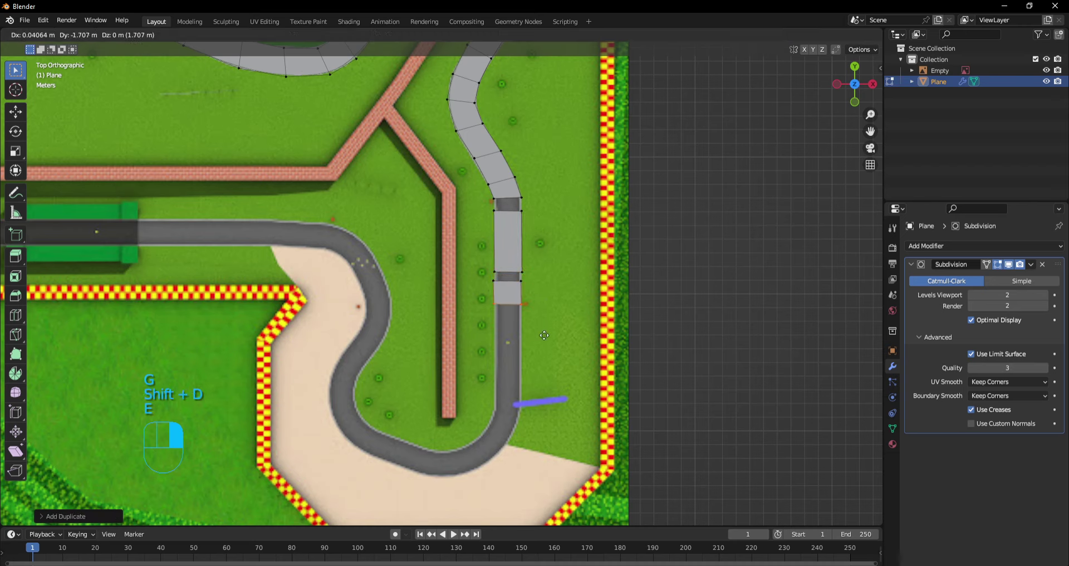
left_click(544, 372)
key("shift+d")
left_click(544, 382)
key("e")
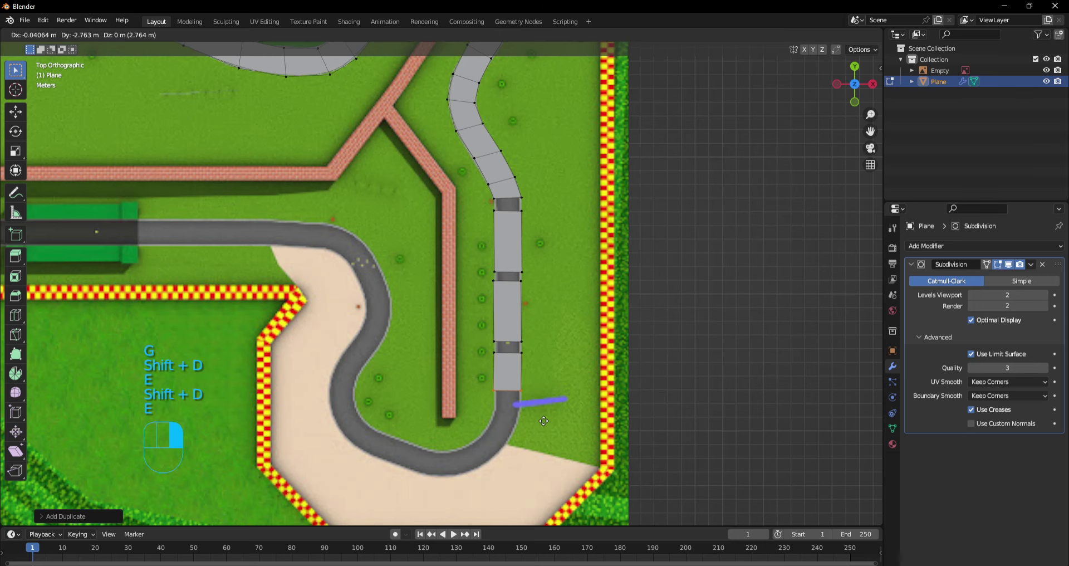
left_click(544, 433)
Extrude a segment into the curve below the blue line, rotating and nudging its end edge onto the road.
left_click_drag(870, 138, 903, 0)
scroll(710, 218, "up", 3)
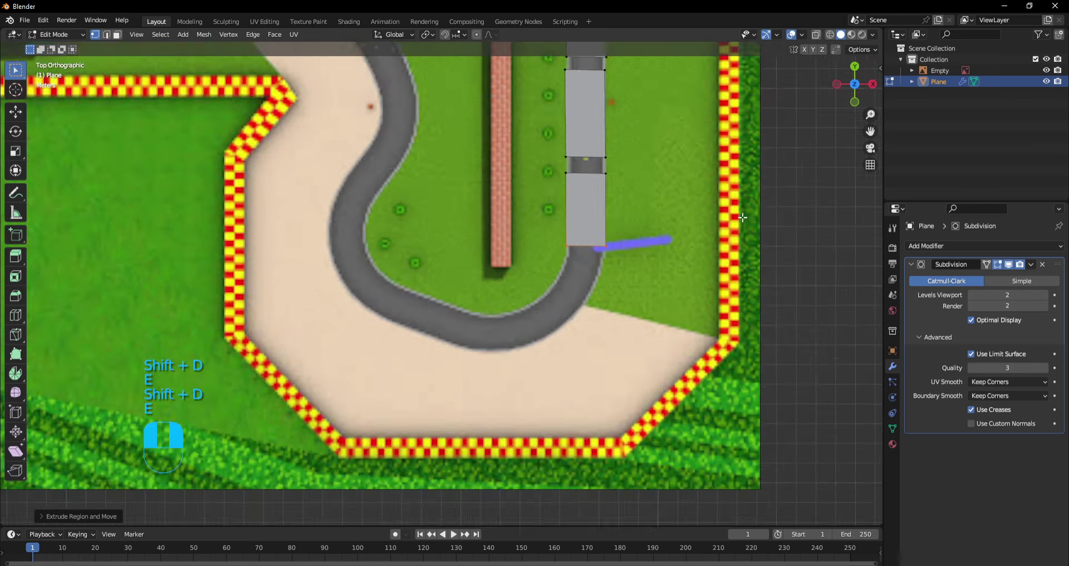
key("e")
left_click(678, 288)
key("r")
left_click(644, 333)
key("g")
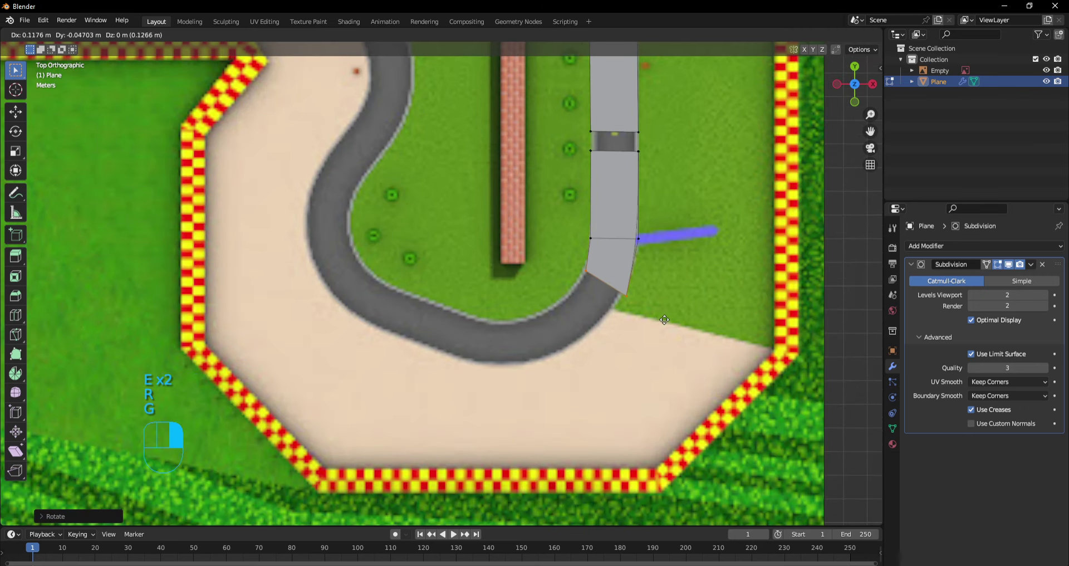
left_click(645, 336)
key("g")
left_click(640, 338)
Extrude two segments around the sandy curve towards its lowest point, rotating each end edge and nudging the first.
key("e")
left_click(612, 374)
key("r")
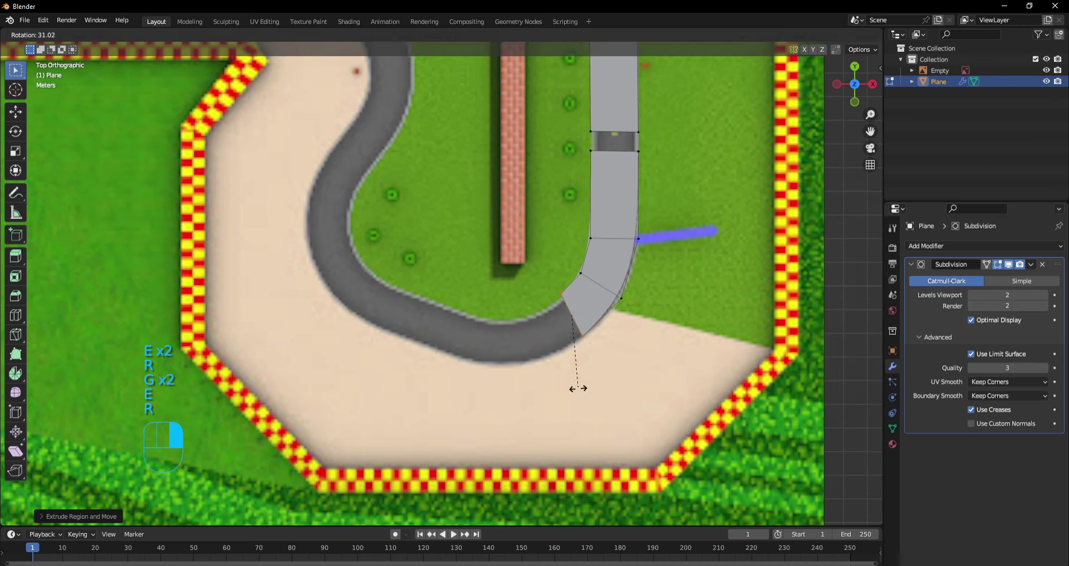
left_click(602, 393)
key("g")
left_click(596, 401)
key("e")
left_click(554, 420)
key("r")
left_click(620, 445)
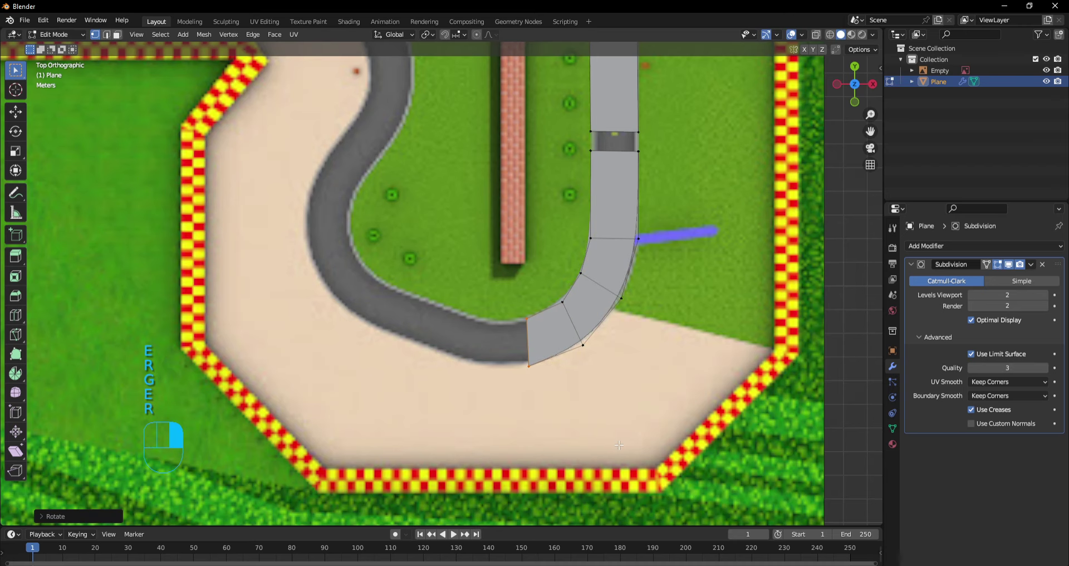
Extrude two segments past the lowest point of the sandy curve, rotating and nudging each end edge.
key("e")
left_click(568, 427)
key("r")
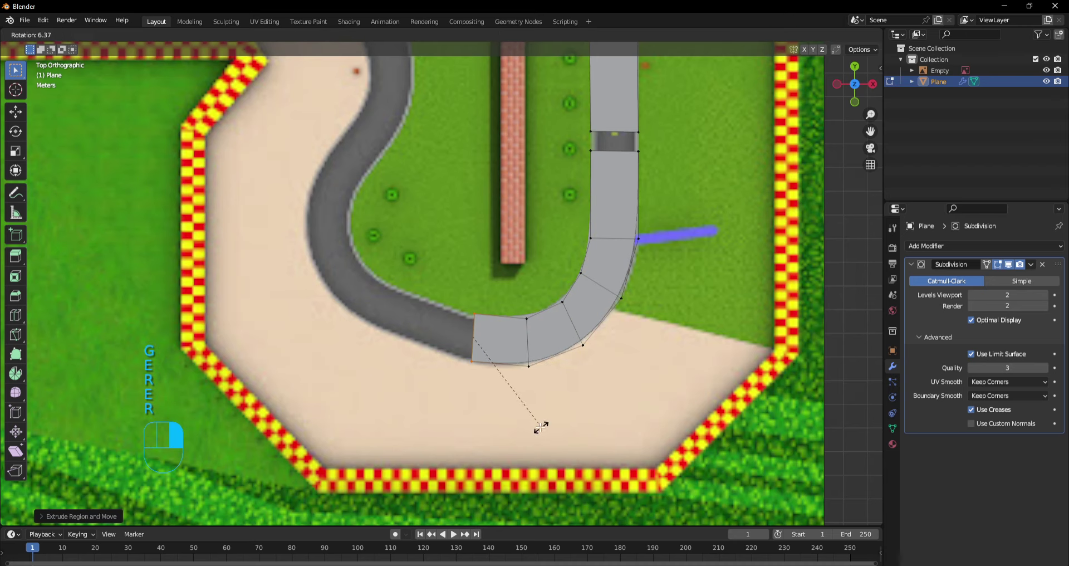
left_click(540, 428)
key("g")
left_click(543, 431)
key("e")
left_click(480, 418)
key("r")
left_click(455, 425)
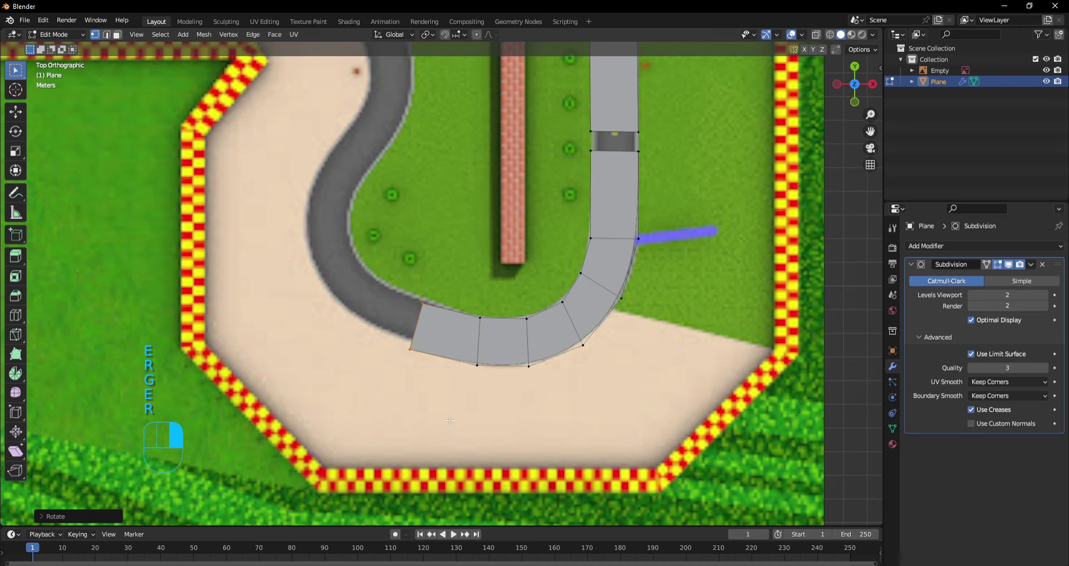
key("g")
left_click(472, 423)
Extrude a segment towards the far side of the sandy curve, then rotate and nudge its end edge.
key("e")
left_click(396, 398)
key("r")
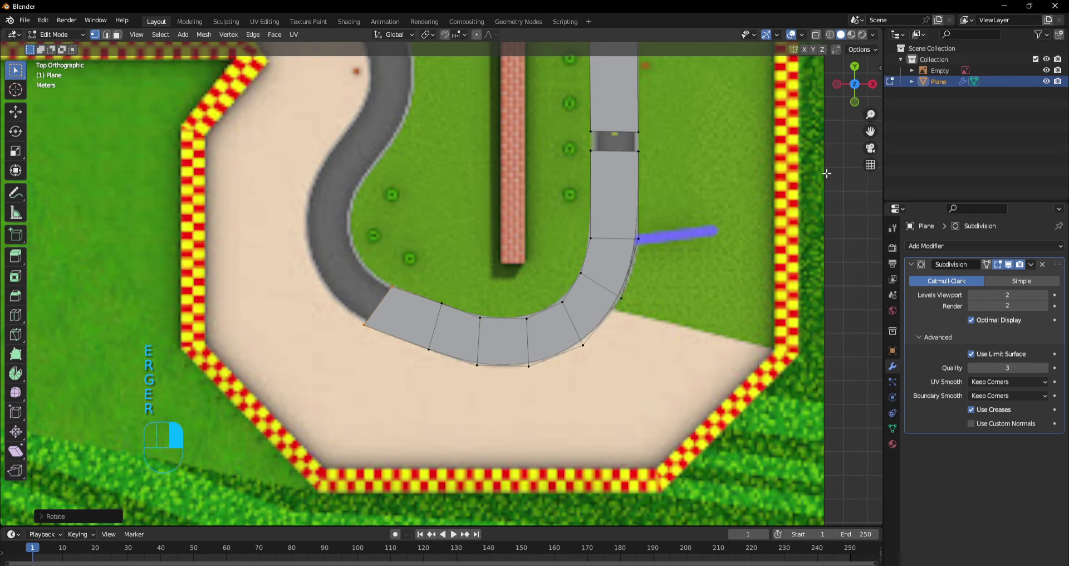
left_click_drag(868, 132, 1058, 202)
key("g")
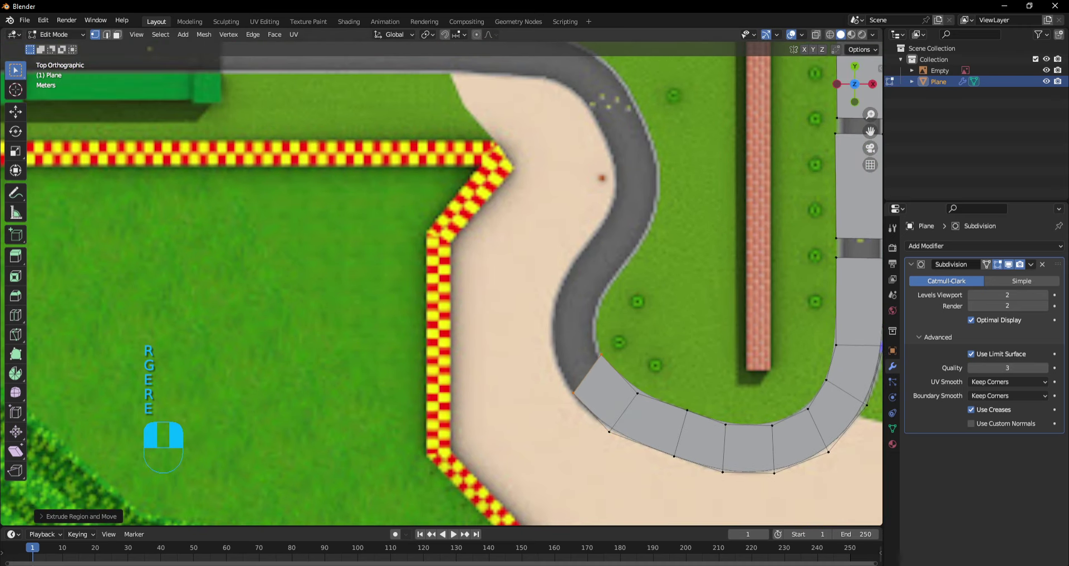
left_click(684, 428)
Extrude two segments up the far side of the sandy curve, rotating the end edges and nudging the last one.
key("e")
left_click(667, 374)
key("r")
left_click(621, 436)
key("e")
left_click(641, 388)
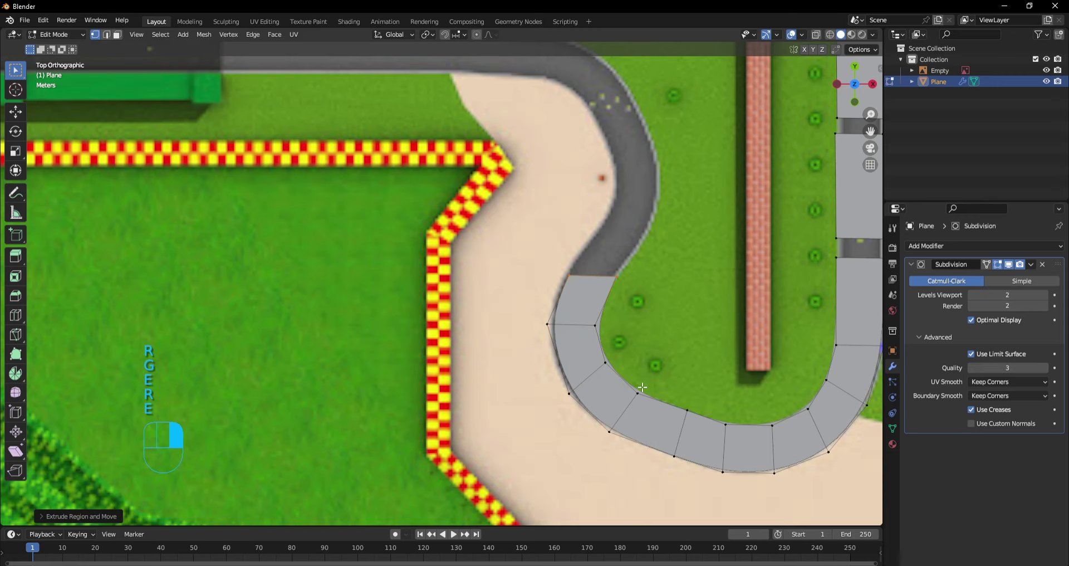
key("r")
key("g")
left_click(576, 416)
Extrude two segments into the opposite bend around the sand, rotating and nudging the end edge square to the road.
key("e")
left_click(616, 362)
key("e")
left_click(631, 319)
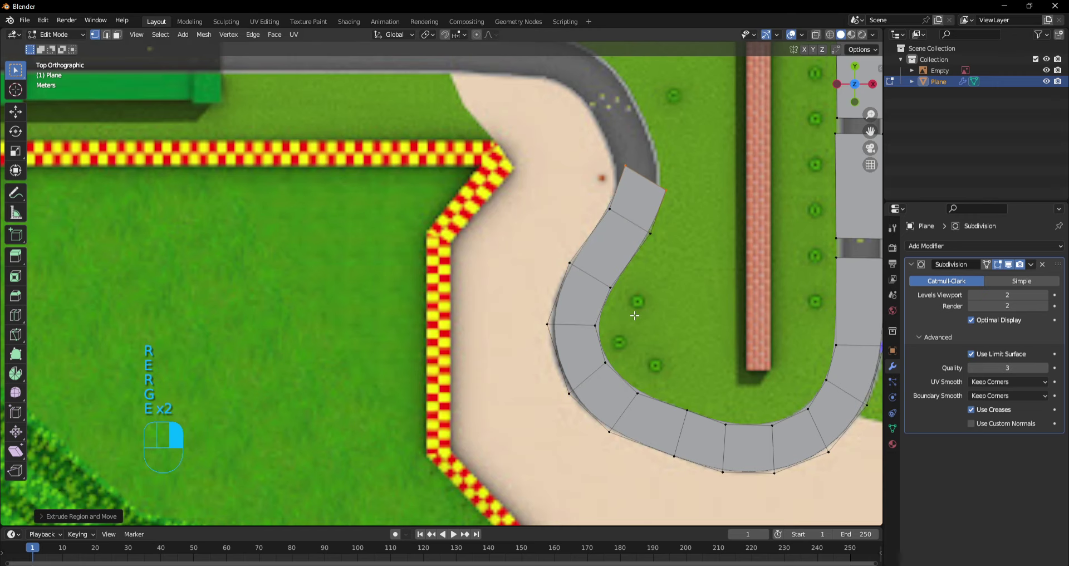
key("r")
left_click(671, 273)
key("g")
left_click(670, 266)
key("r")
left_click(683, 241)
Extrude two segments around the outside of the upper sand bend, rotating each end edge and nudging the last one.
key("e")
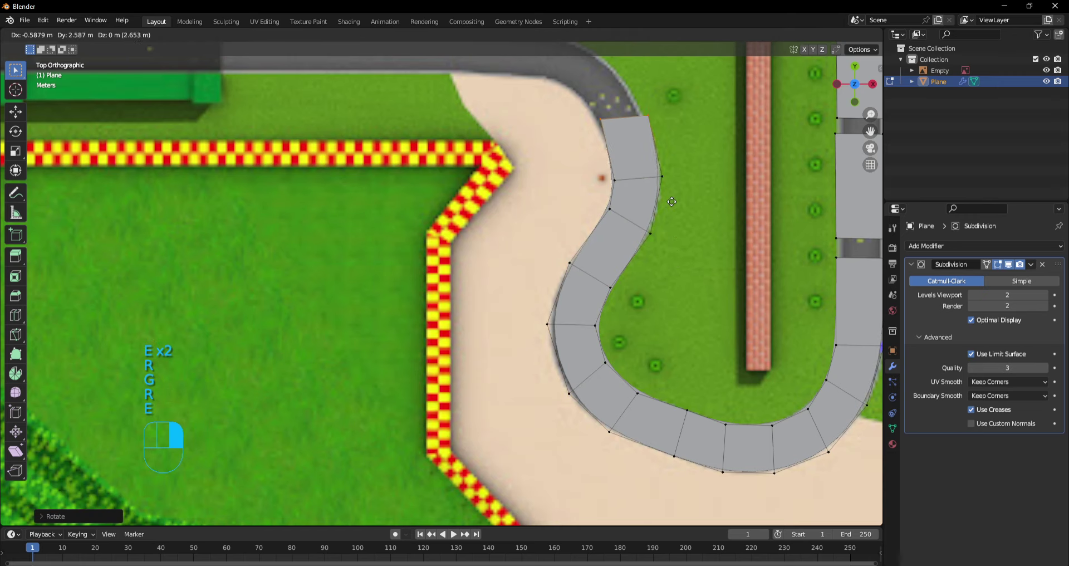
left_click(673, 204)
key("r")
left_click(718, 152)
left_click_drag(872, 132, 896, 321)
key("e")
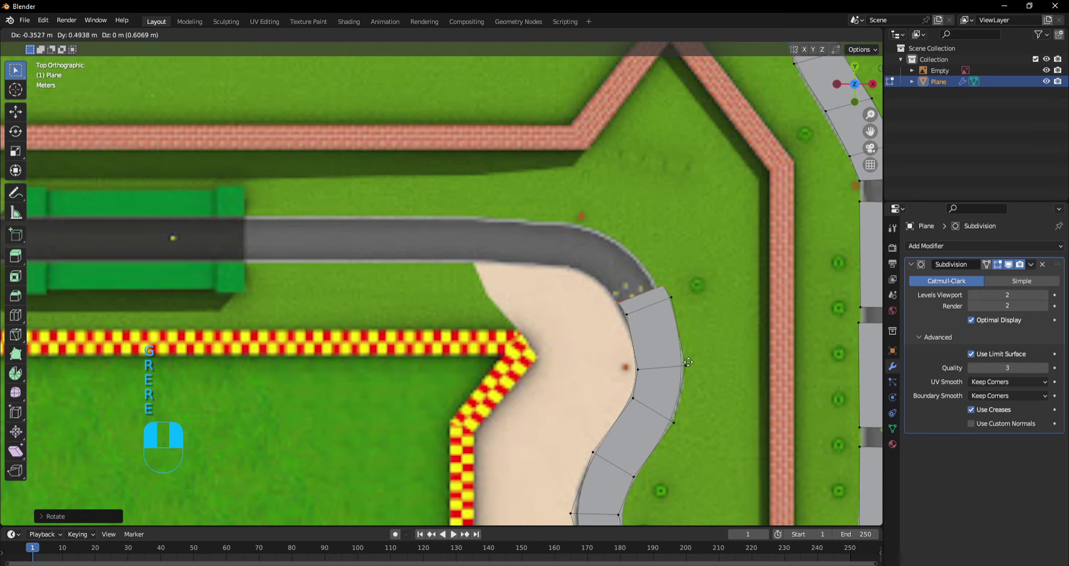
left_click(672, 329)
key("r")
left_click(648, 318)
left_click(628, 315)
key("g")
left_click(623, 317)
Extrude a segment over the top of the sand bend and rotate its end edge to follow the curve.
left_click_drag(572, 221, 638, 297)
key("e")
left_click(593, 275)
key("r")
left_click(622, 277)
Extrude two segments out of the bend onto the straight towards the green bridge, rotating the first end edge upright.
key("e")
left_click(558, 275)
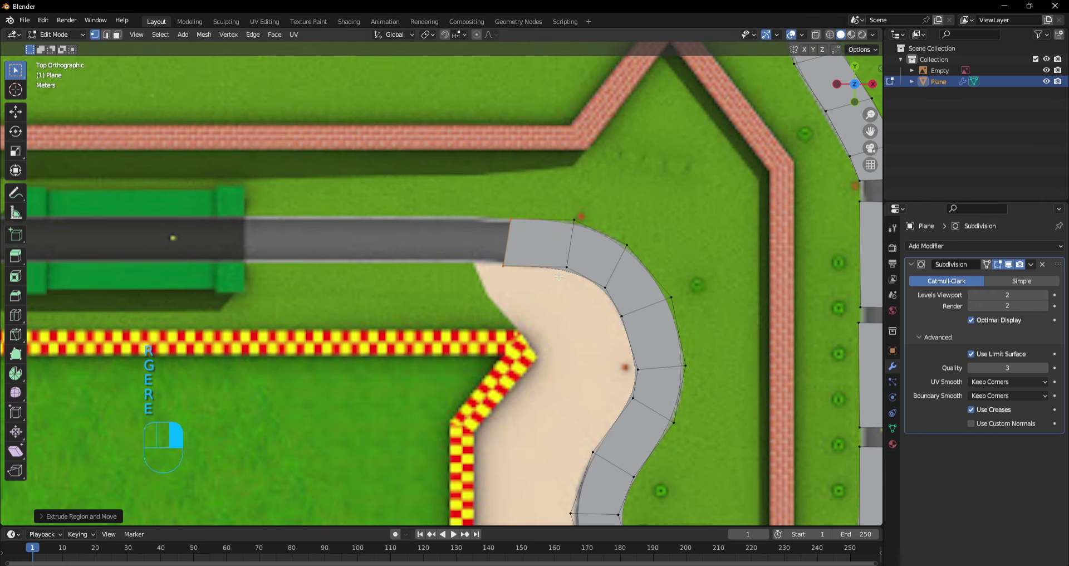
key("r")
left_click(576, 272)
key("e")
left_click(550, 269)
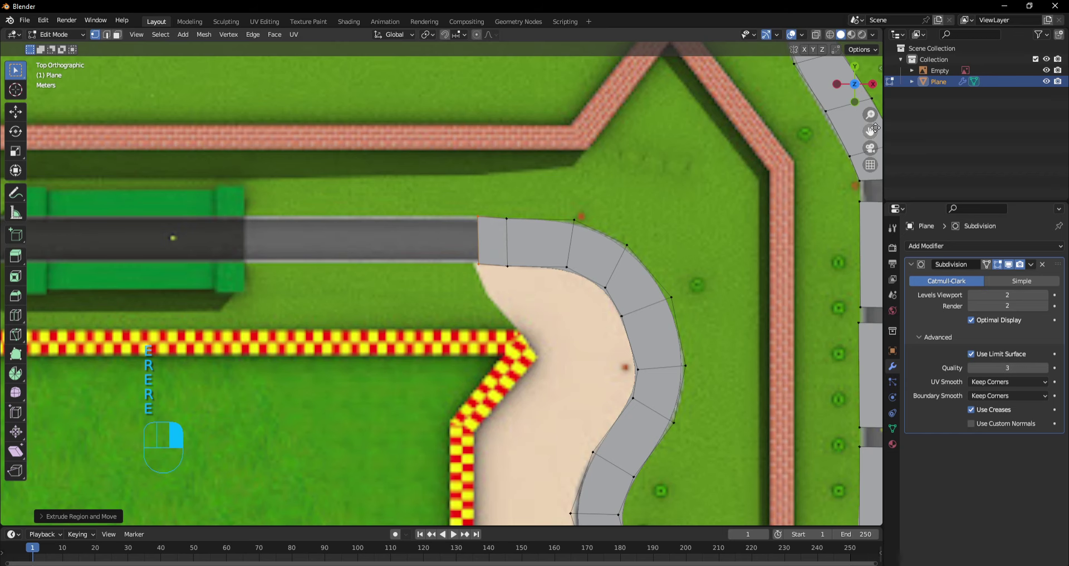
Extrude one long segment along the straight, ending just short of the green bridge.
left_click_drag(871, 130, 972, 128)
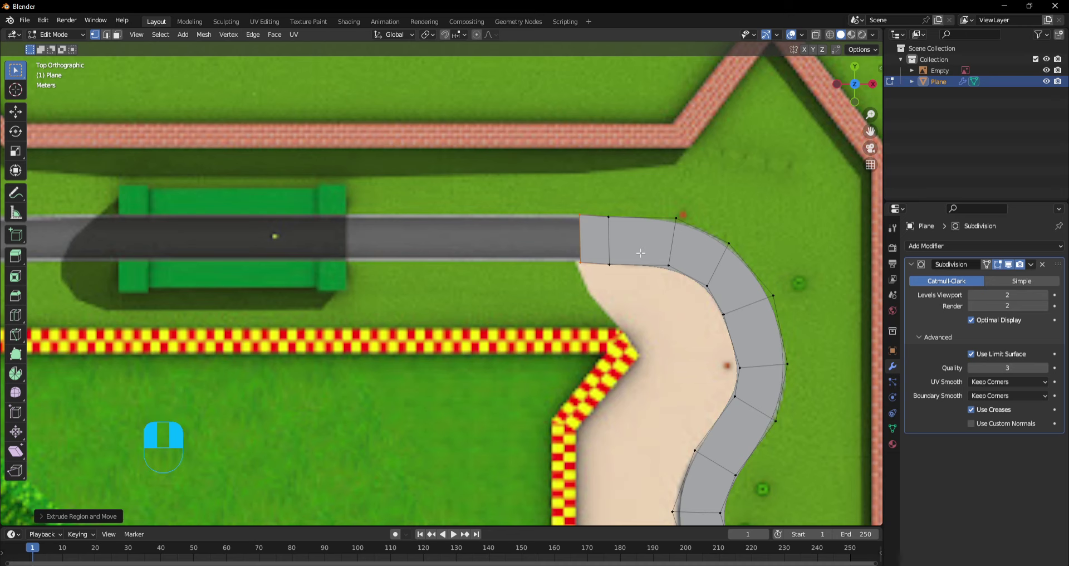
left_click_drag(865, 135, 1058, 191)
key("e")
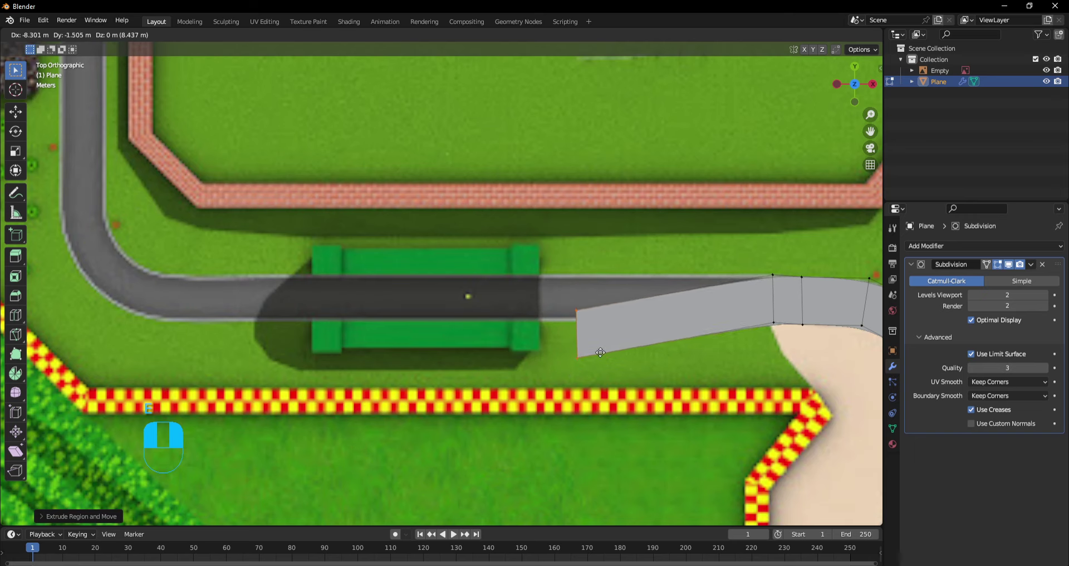
left_click(610, 318)
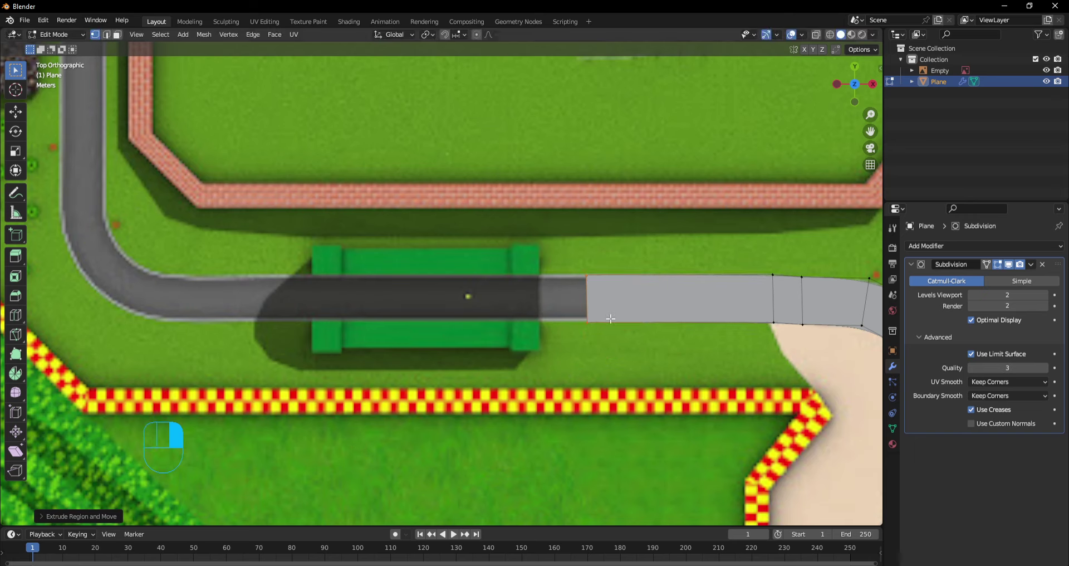
Extrude three segments along the straight and under the green bridge to the start of the next bend, rotating the end edge upright.
key("e")
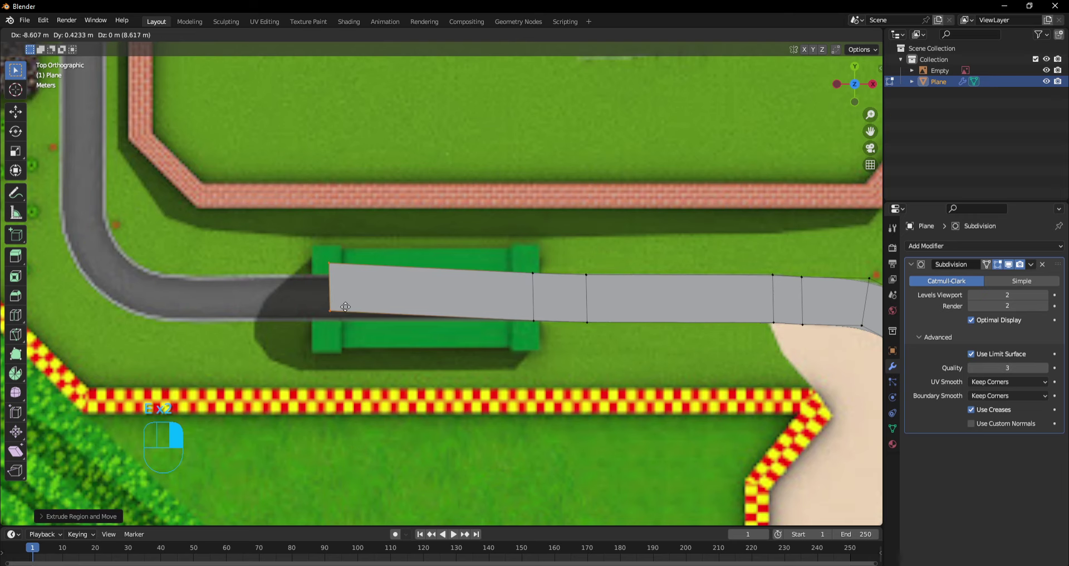
left_click(311, 316)
key("e")
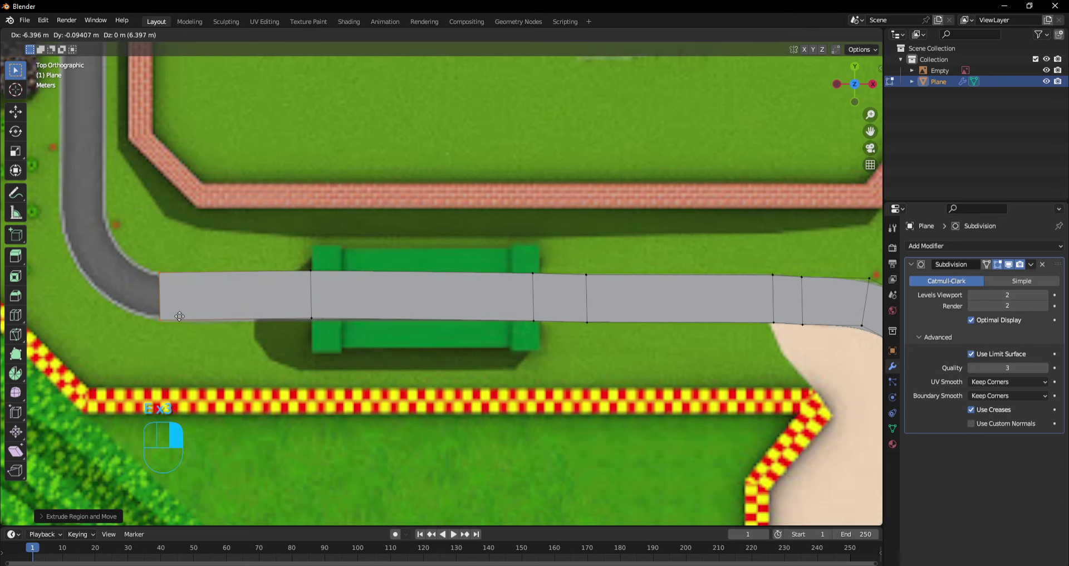
left_click(179, 317)
key("r")
left_click(179, 317)
Extrude a segment into the bend past the green bridge, rotating its end edge and nudging it onto the road.
left_click_drag(870, 132, 1068, 166)
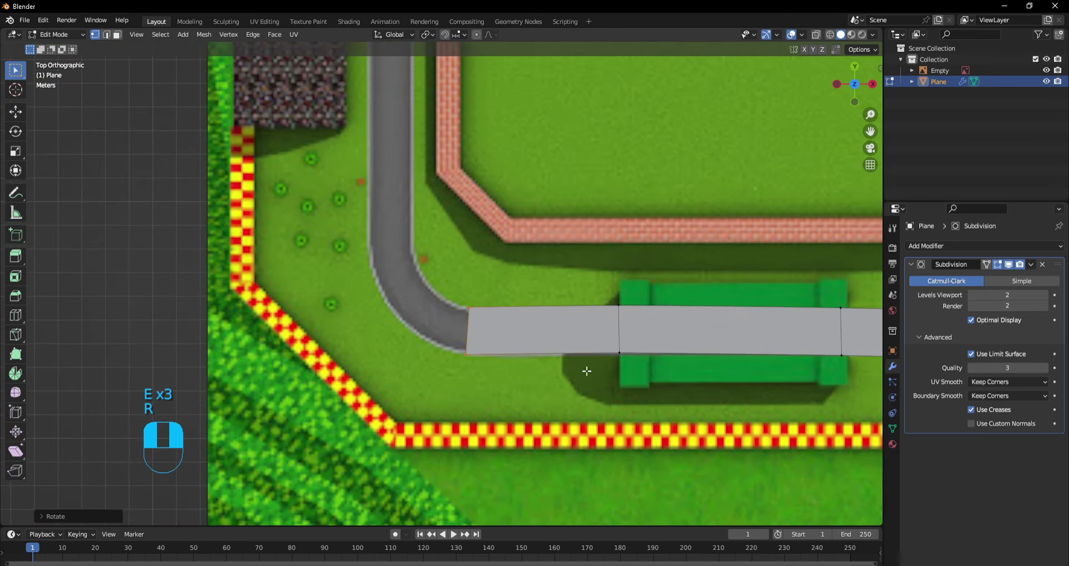
key("e")
left_click(465, 340)
key("r")
left_click(451, 358)
key("g")
left_click(458, 359)
Extrude two more segments to complete the bend, rotating the last edge level with the vertical straight.
key("e")
left_click(421, 328)
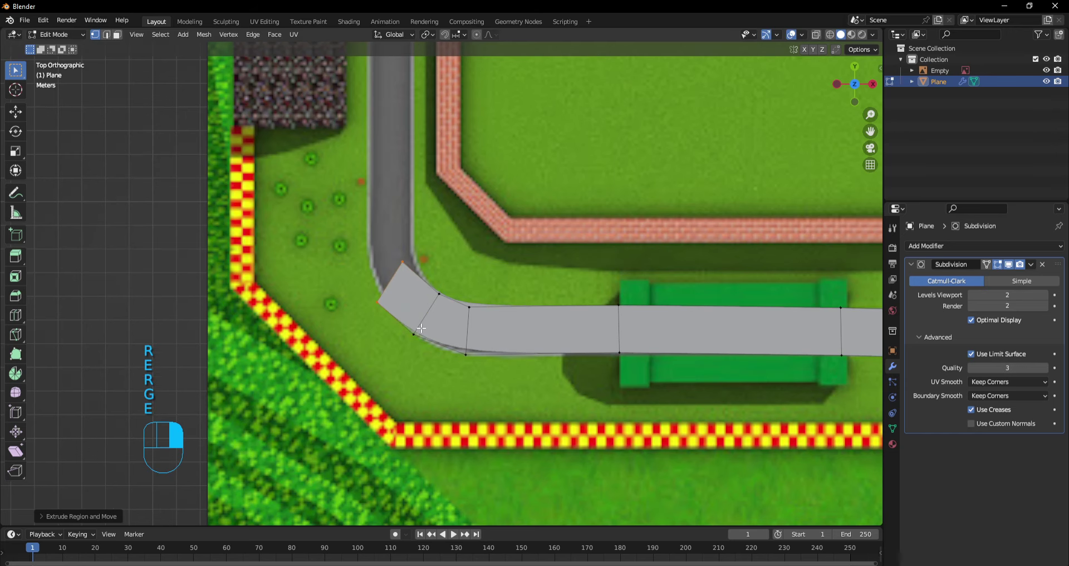
key("r")
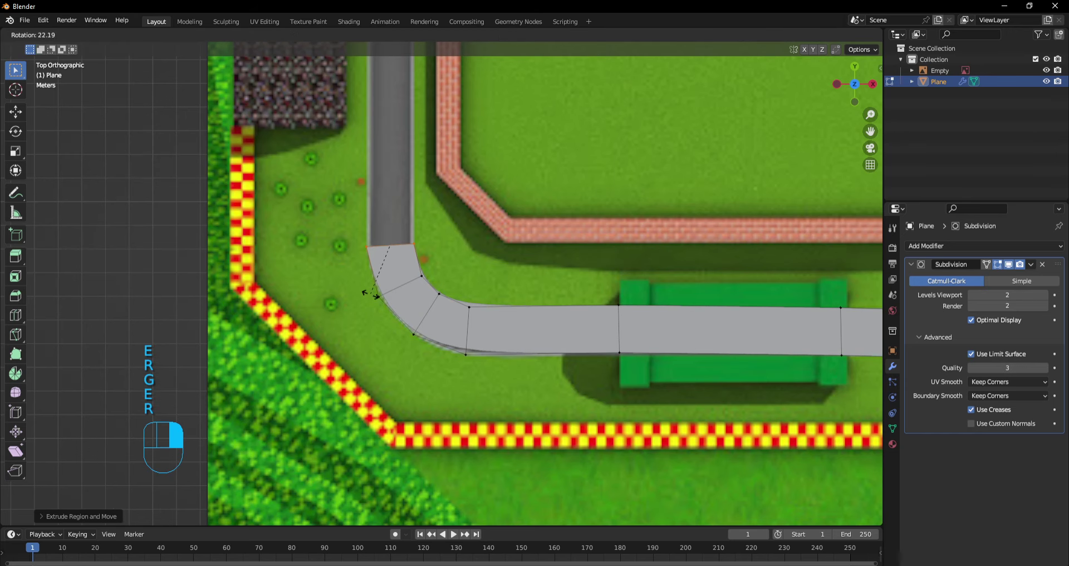
left_click(365, 292)
Extrude one segment up the straight towards the road's starting plane and nudge its end edge into place.
scroll(502, 312, "down", 4)
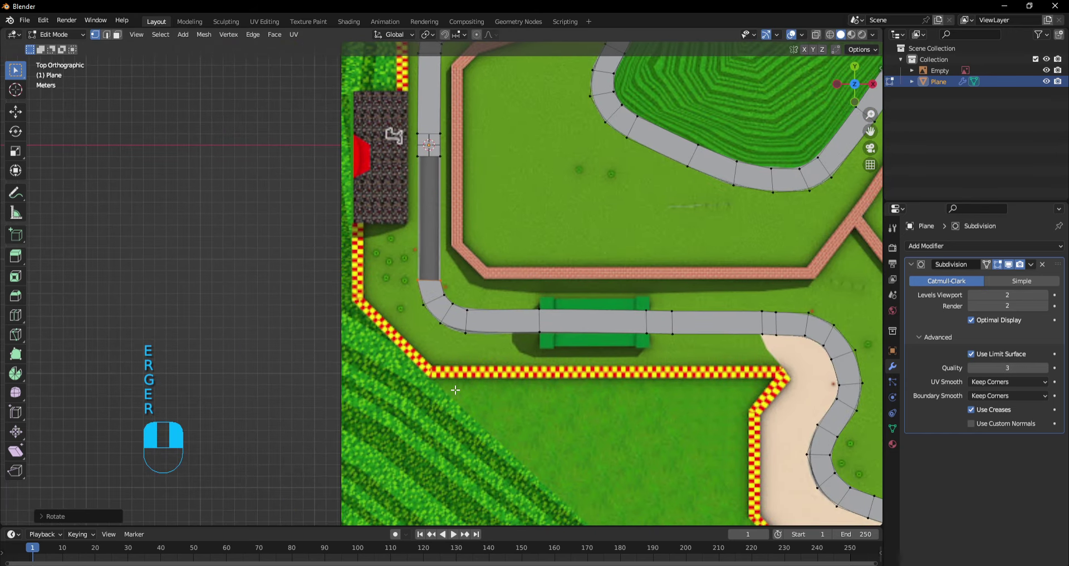
key("e")
left_click(455, 340)
key("g")
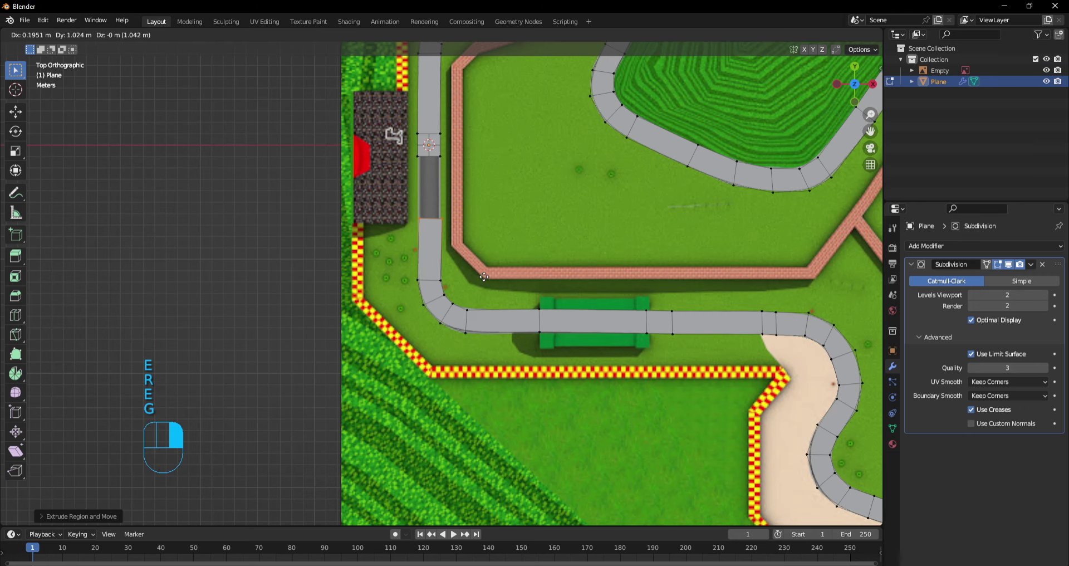
left_click(483, 267)
Select the four vertices around the remaining gap beside the dark building and fill it with a face to close the road loop.
left_click_drag(872, 133, 899, 221)
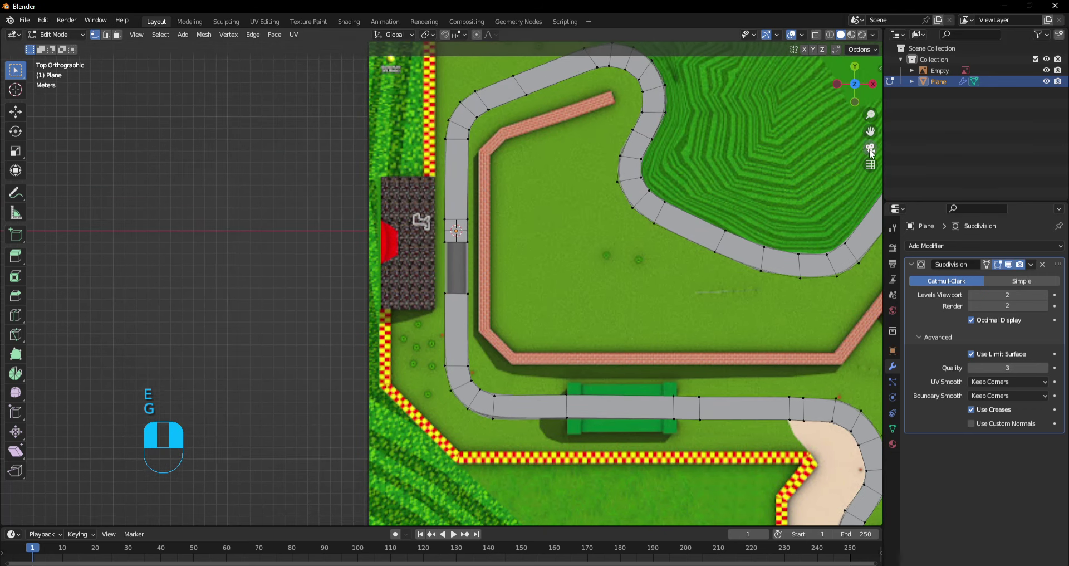
scroll(673, 232, "up", 3)
mouse_move(423, 206)
left_mouse_down()
mouse_move(633, 348)
mouse_move(287, 316)
mouse_move(390, 304)
mouse_move(359, 357)
mouse_move(393, 337)
mouse_move(423, 202)
left_mouse_up()
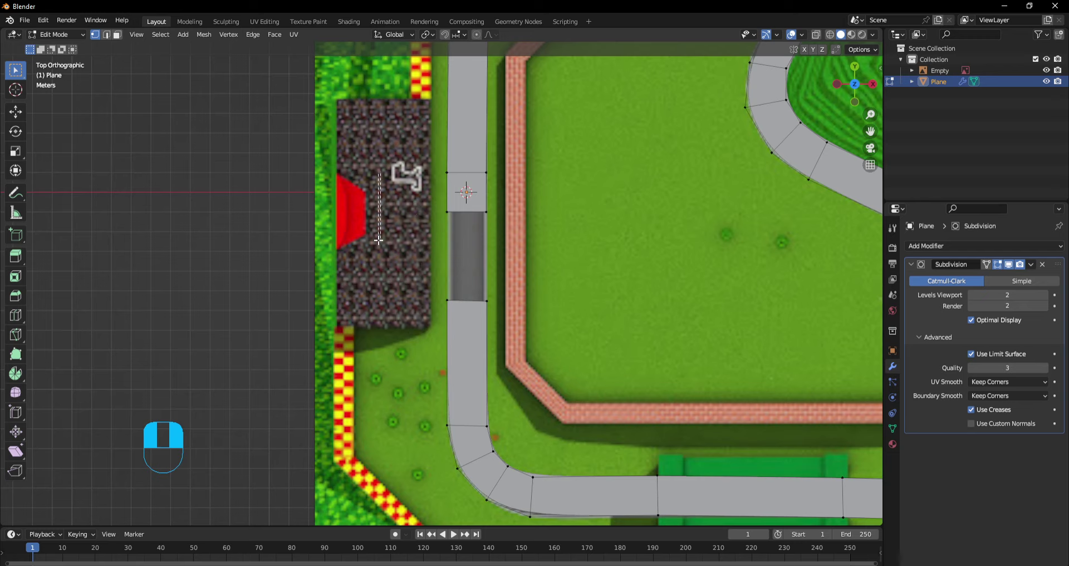
left_click_drag(378, 240, 507, 347)
left_click_drag(430, 131, 568, 193, "ctrl")
left_click_drag(376, 132, 580, 195, "ctrl")
left_click_drag(454, 200, 565, 318, "ctrl")
key("f")
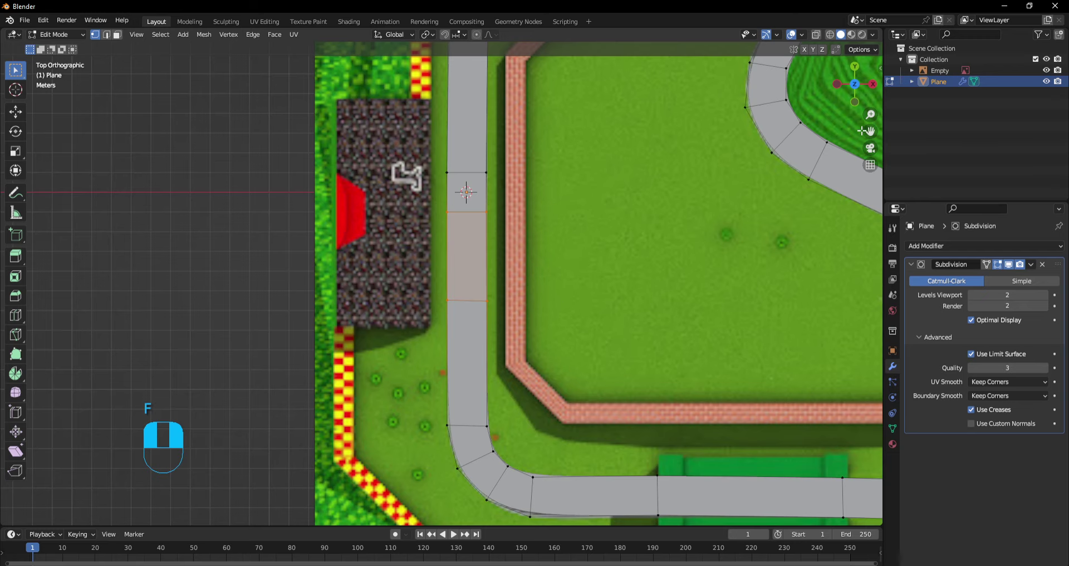
Adjust the outer road vertex in the lower part of the sand bend to follow the reference image.
scroll(862, 131, "down", 1)
left_click_drag(867, 131, 470, 0)
scroll(871, 131, "down", 2)
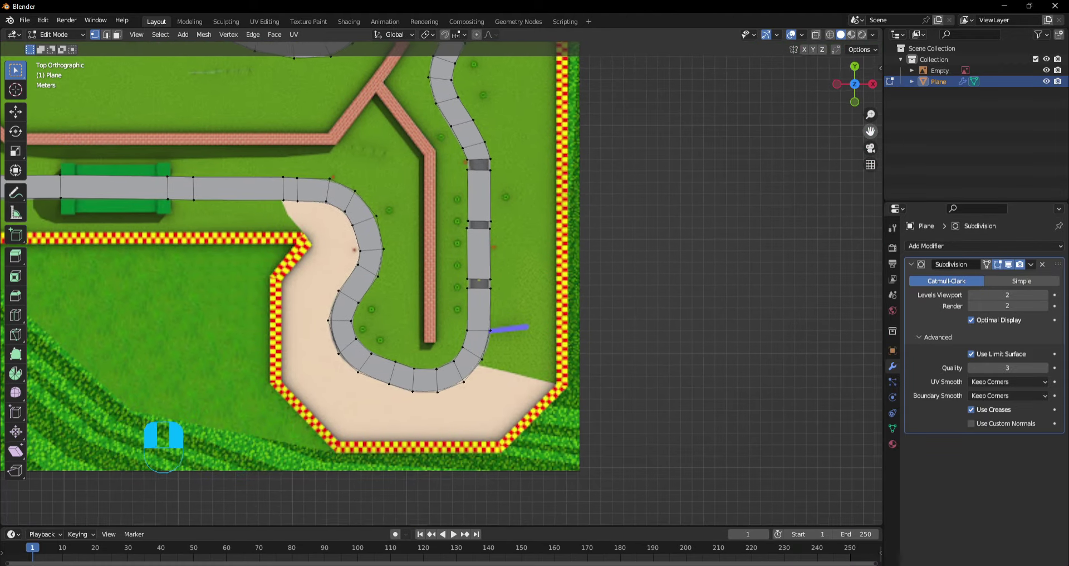
scroll(395, 406, "up", 3)
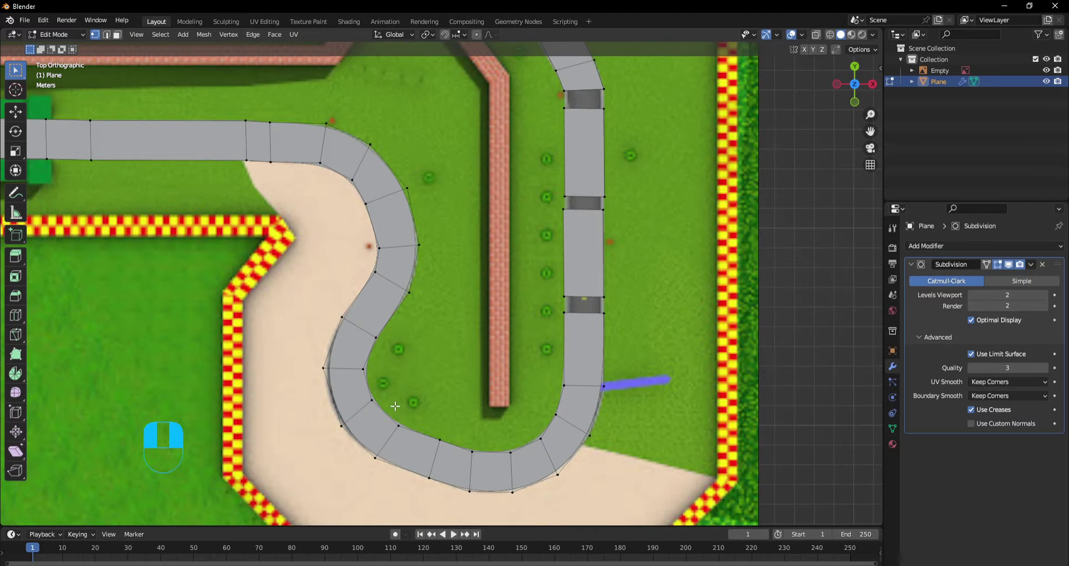
left_click_drag(340, 445, 342, 449)
key("g")
left_click(341, 449)
left_click(468, 362)
scroll(859, 113, "down", 2)
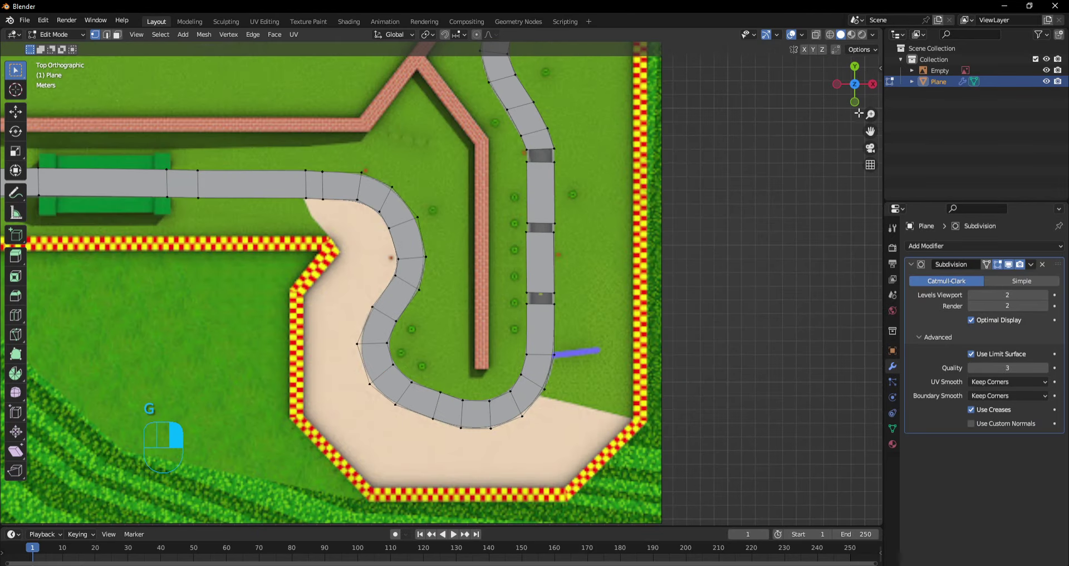
scroll(858, 113, "down", 2)
left_click_drag(871, 131, 1068, 312)
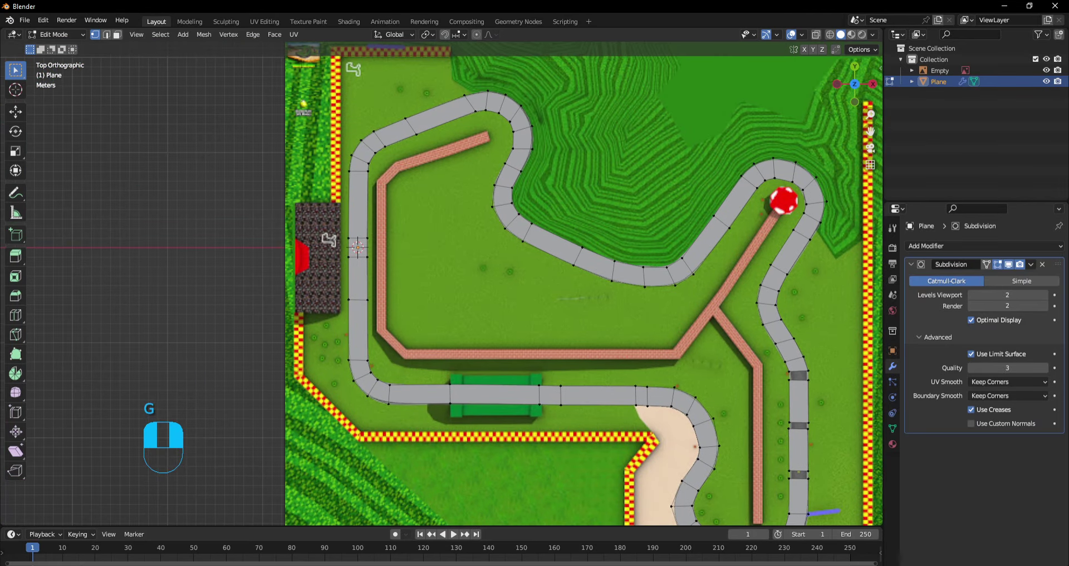
Switch to File Explorer and open the Mario Kart 8 folder inside the texture collection.
right_click(312, 561)
left_click(309, 533)
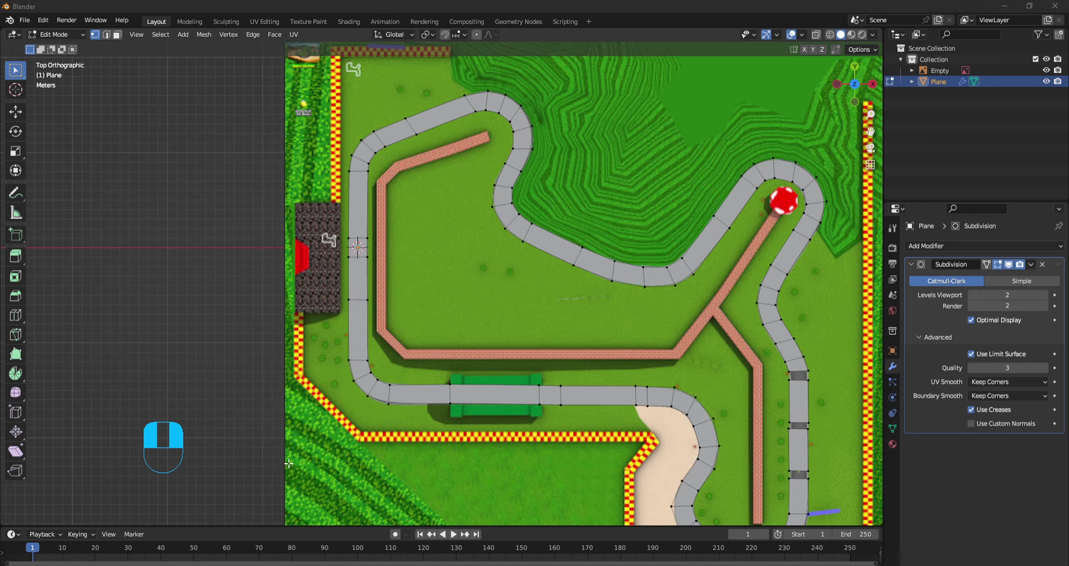
left_click(78, 152)
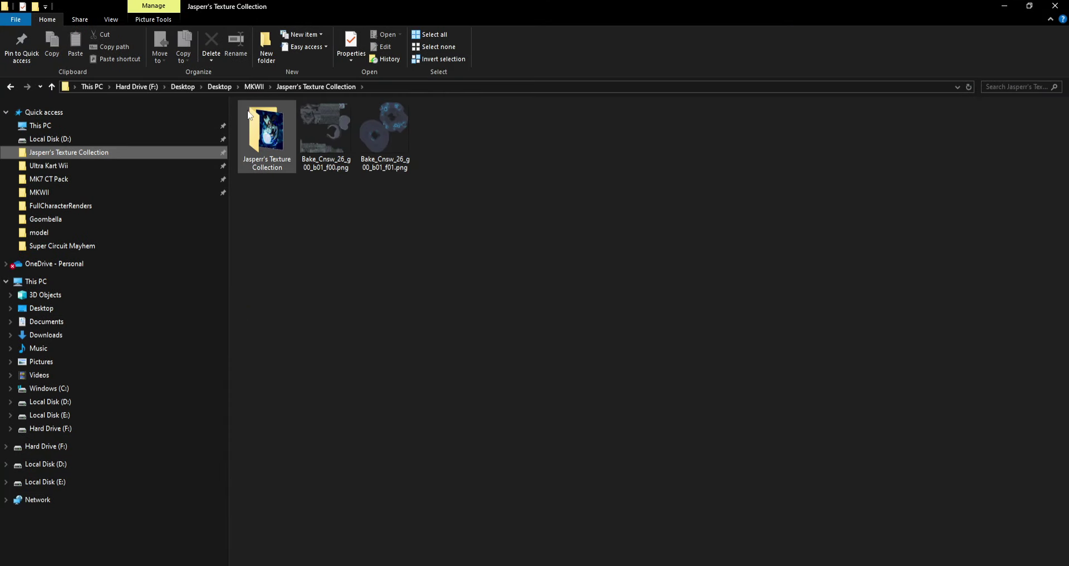
double_click(259, 133)
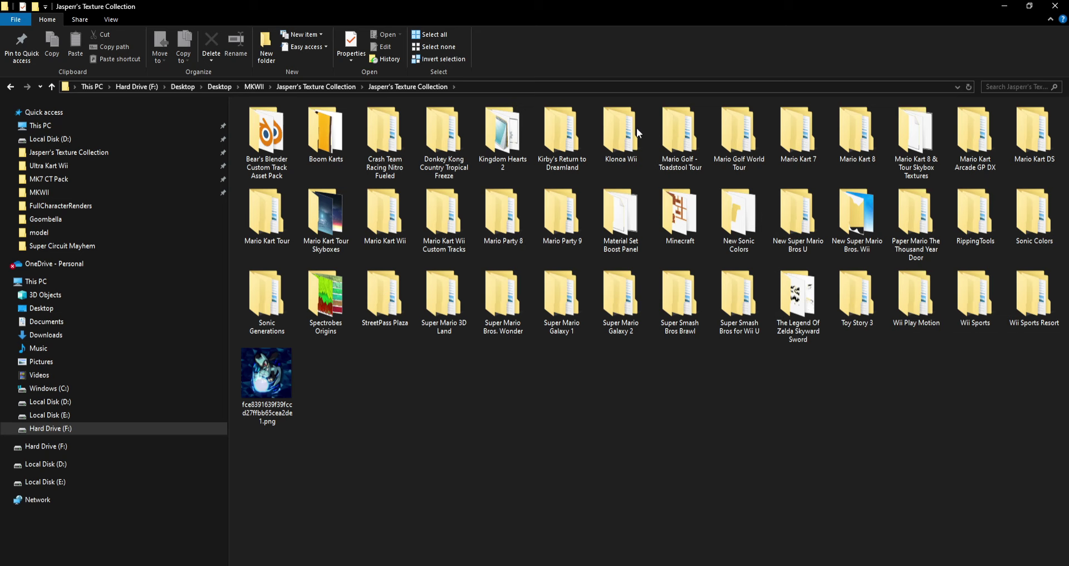
double_click(882, 146)
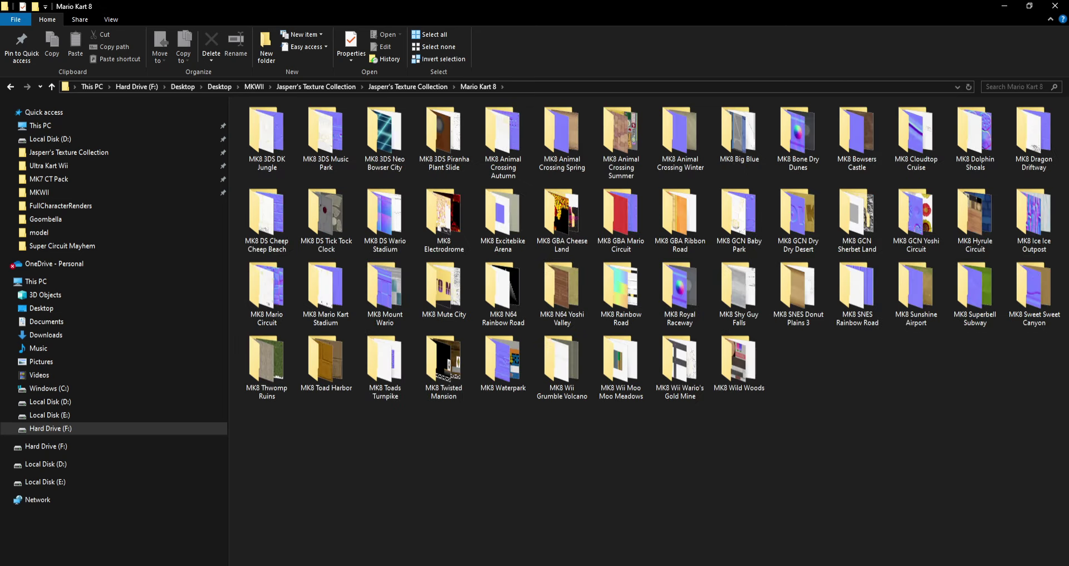
key("alt+Tab")
scroll(871, 132, "up", 4)
left_click_drag(871, 132, 939, 183)
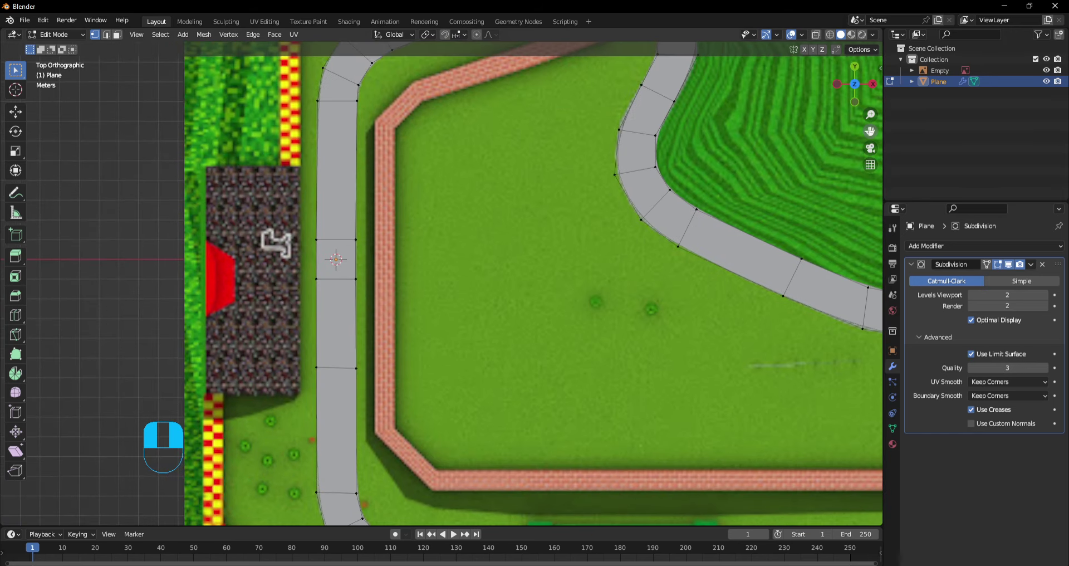
key("alt+Tab")
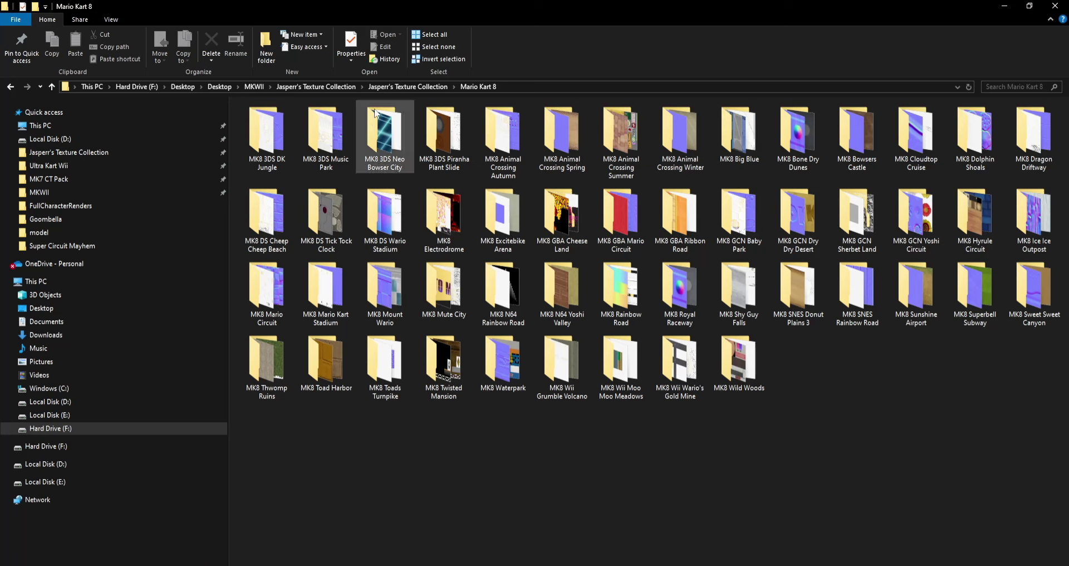
Open t_road_i04f6k3.png from the collection's Mario Kart Wii > Wii Mario Circuit folder in paint.net and examine the road texture.
left_click(408, 86)
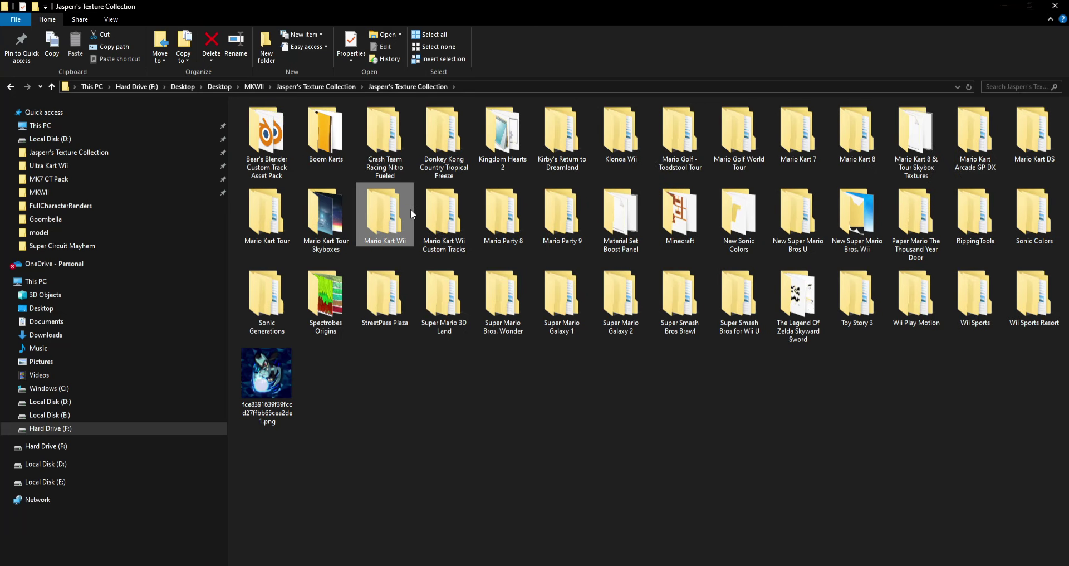
double_click(388, 213)
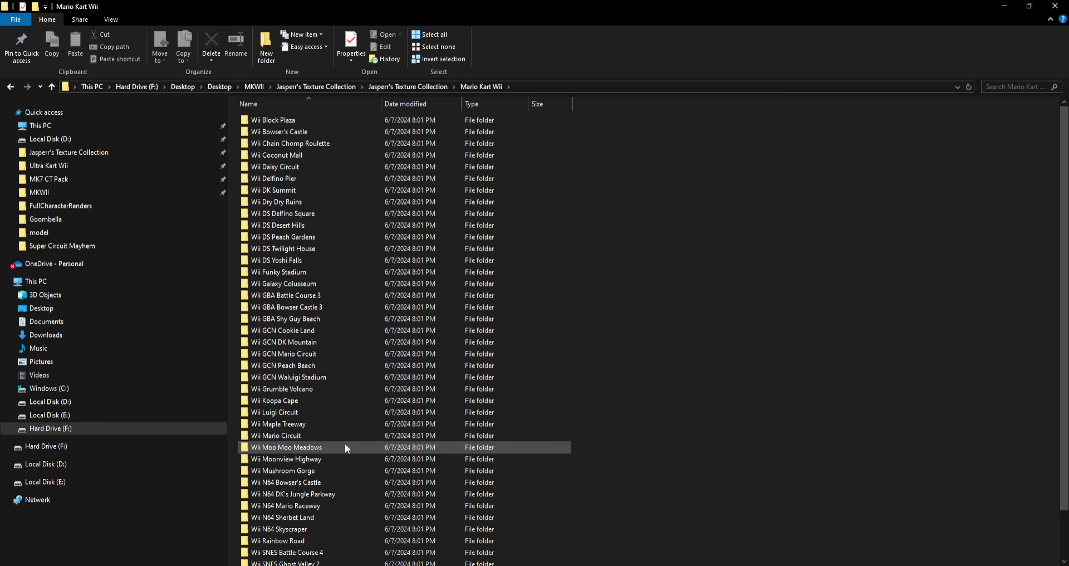
double_click(332, 438)
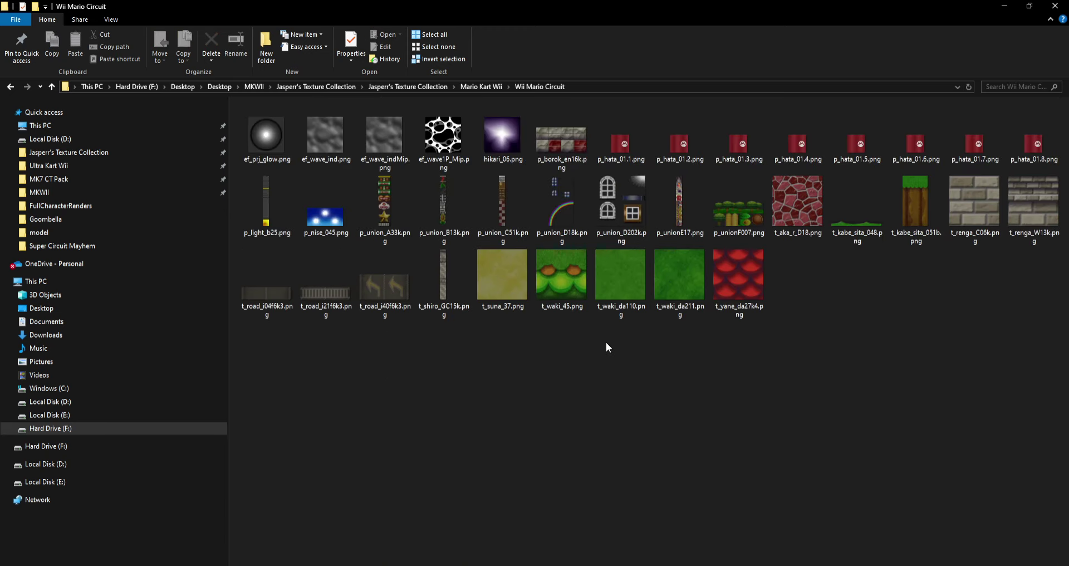
double_click(279, 276)
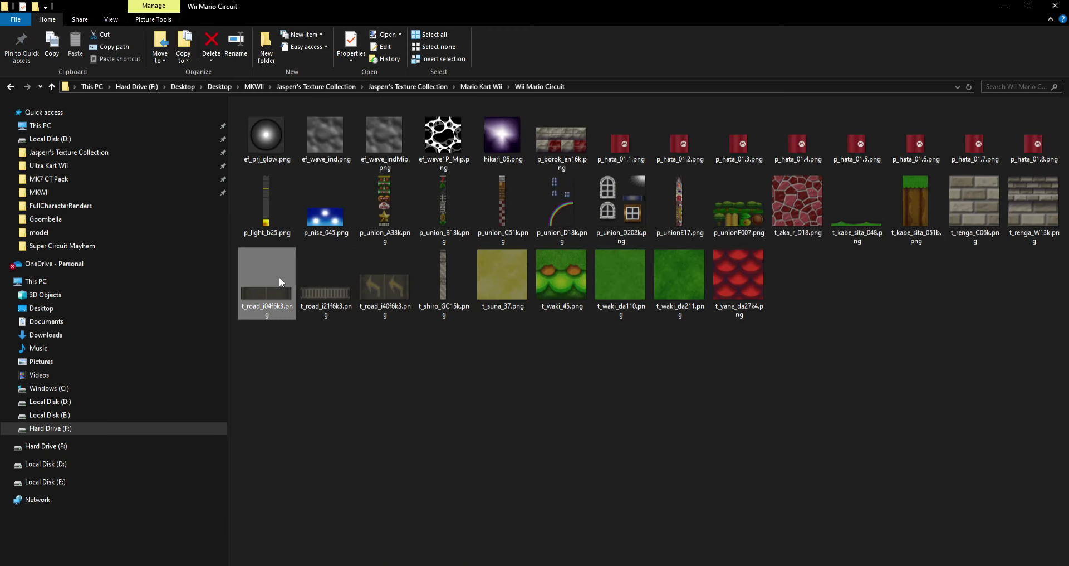
scroll(530, 307, "down", 4, "ctrl")
scroll(530, 308, "up", 5, "ctrl")
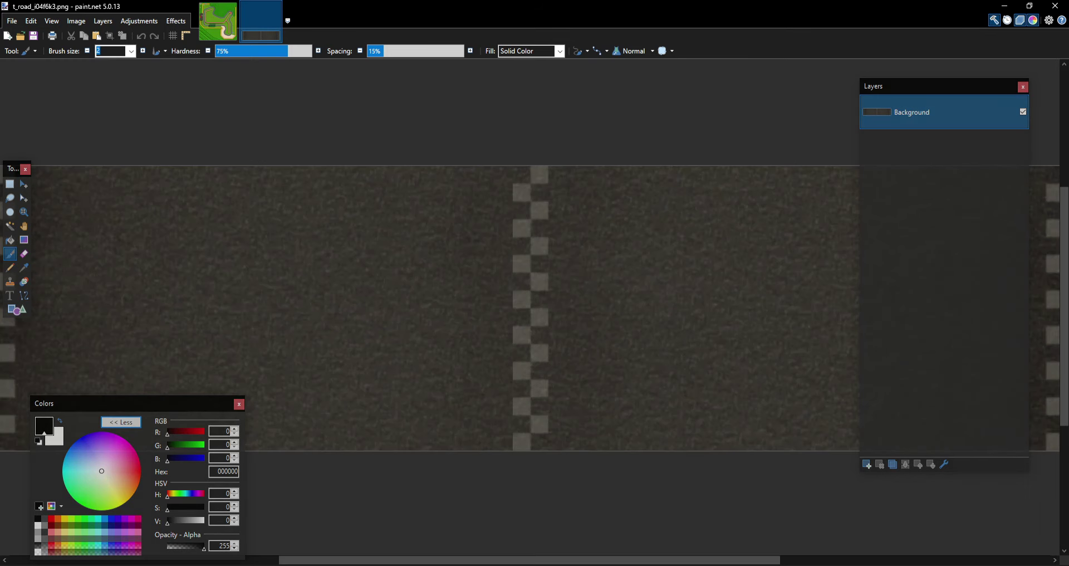
scroll(530, 308, "down", 1, "ctrl")
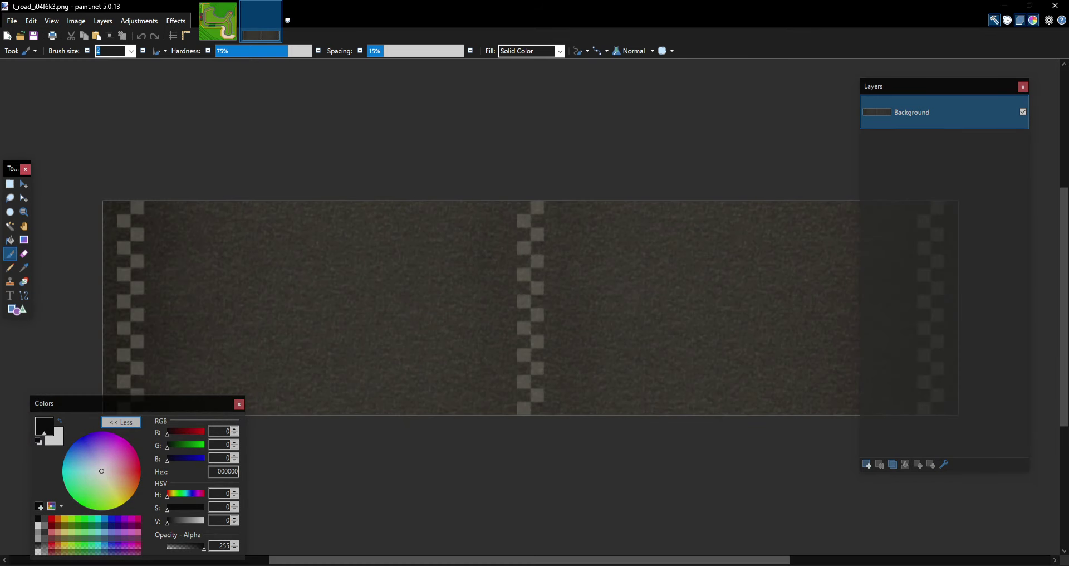
Switch to the browser, load Mario Kart Wii's Mario Circuit on noclip.website, and compare its road with t_road_i04f6k3.png in paint.net.
key("alt+Tab")
left_click(346, 11)
left_click(55, 55)
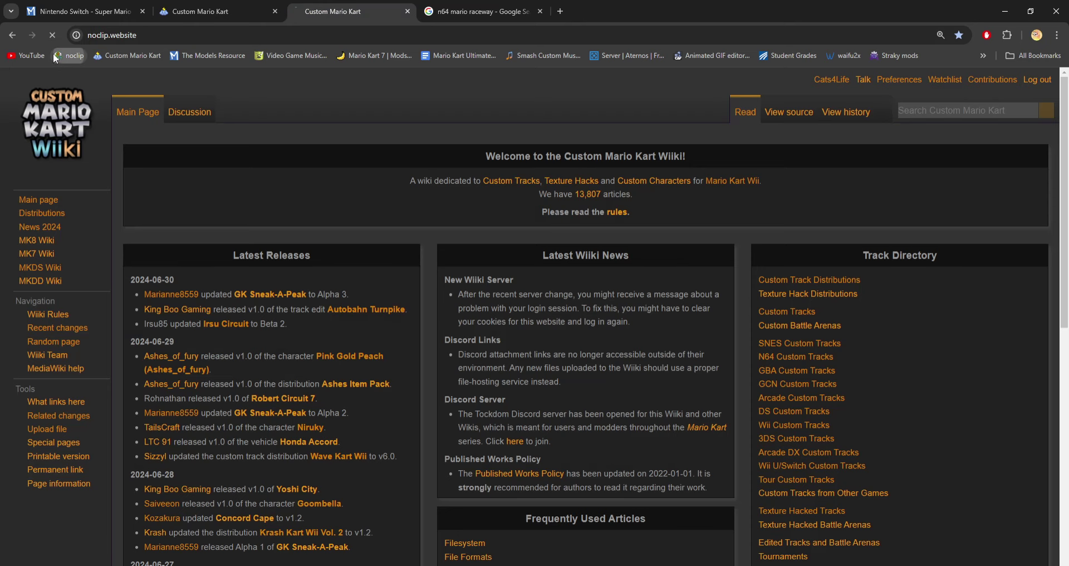
left_click(142, 11)
left_click(162, 155)
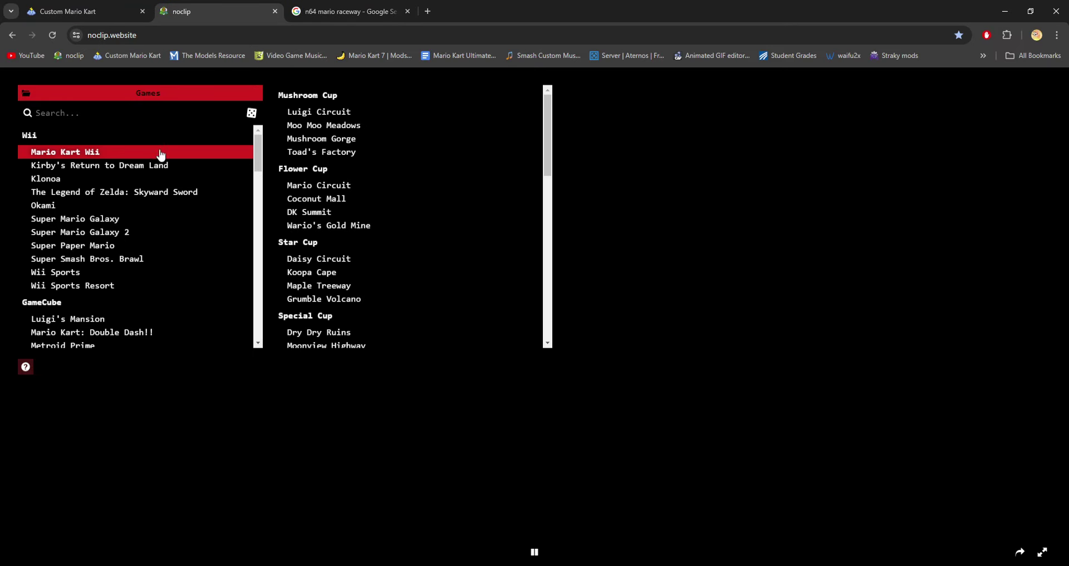
left_click(332, 189)
left_click_drag(332, 189, 390, 223)
key("w")
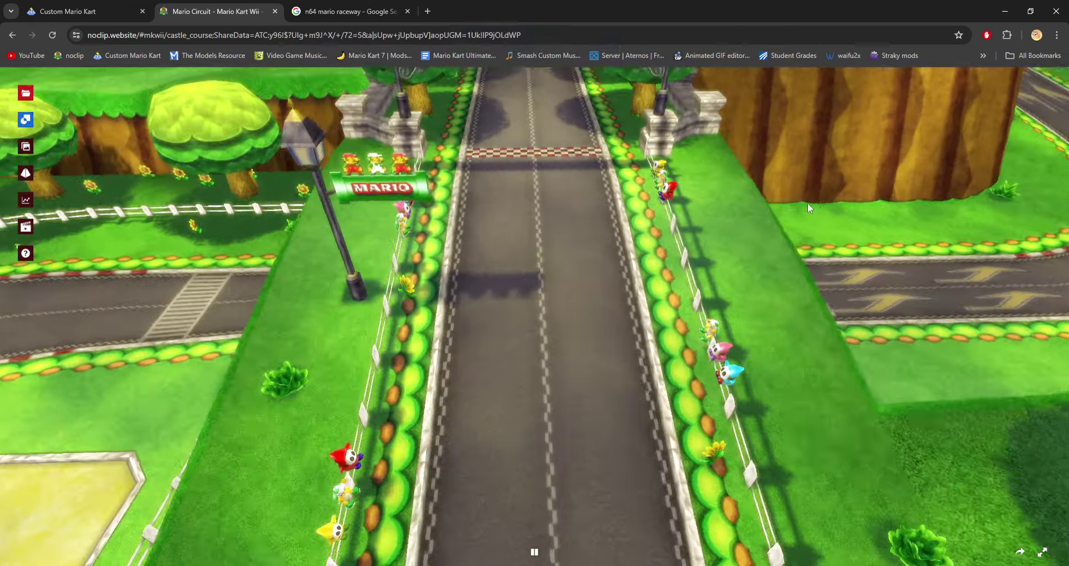
left_click(420, 565)
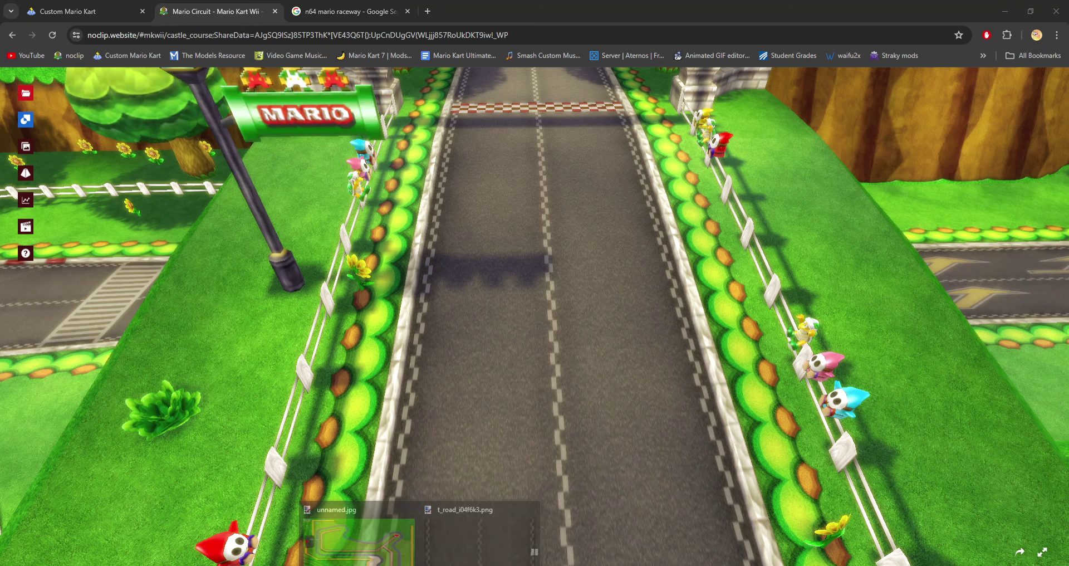
left_click(478, 531)
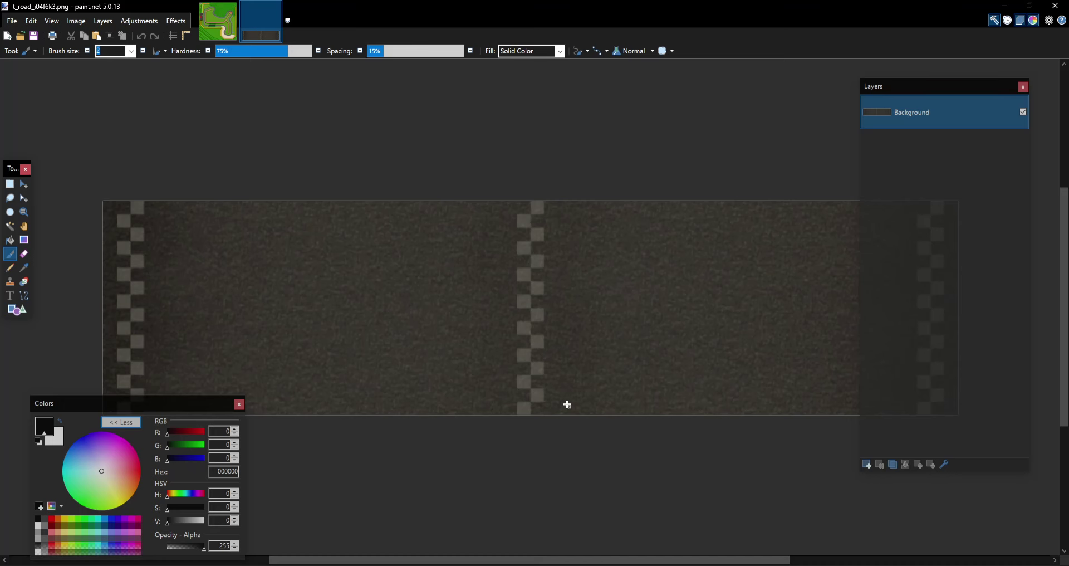
Switch to File Explorer and look through the Mario Kart 8 folder of the texture collection, ending back in the collection's main folder.
left_click(313, 565)
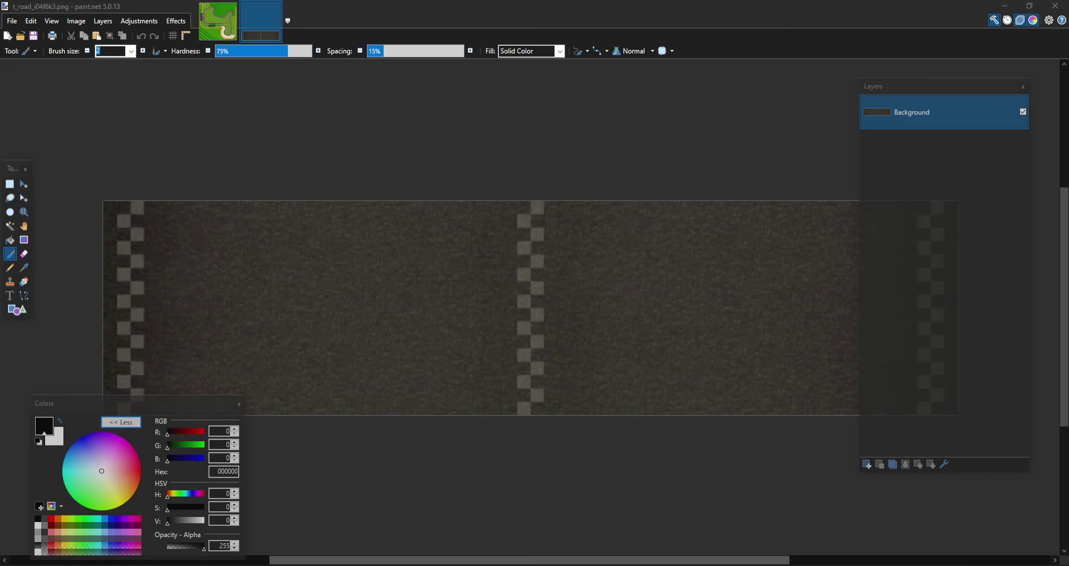
left_click(352, 537)
left_click(420, 88)
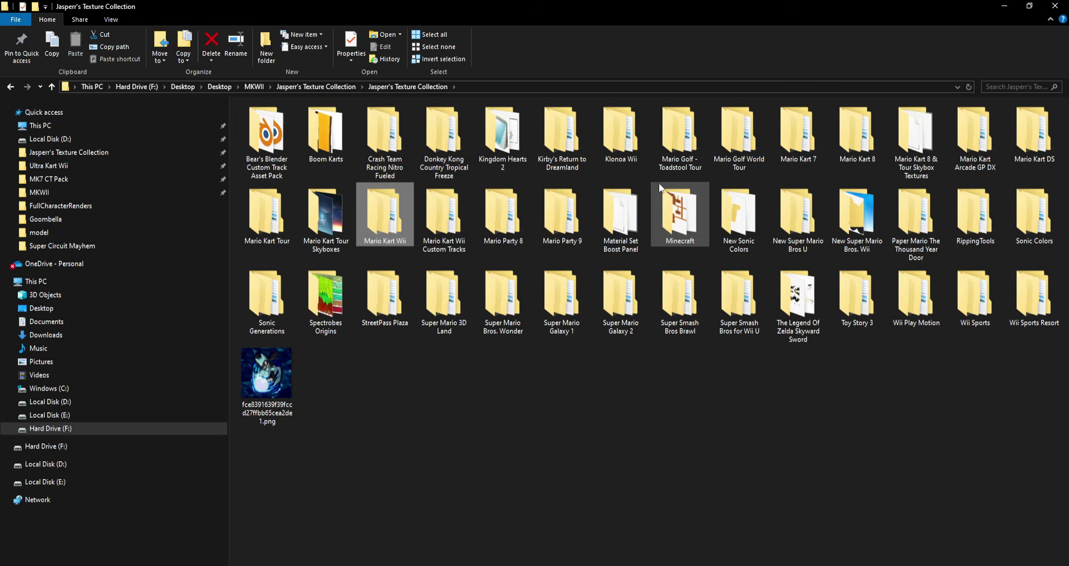
double_click(856, 134)
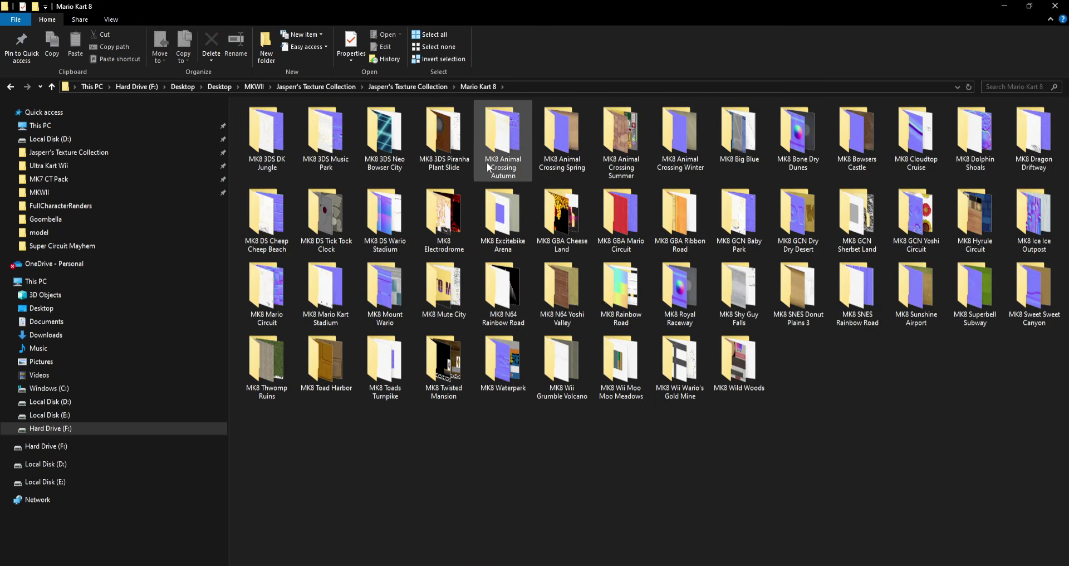
left_click(430, 87)
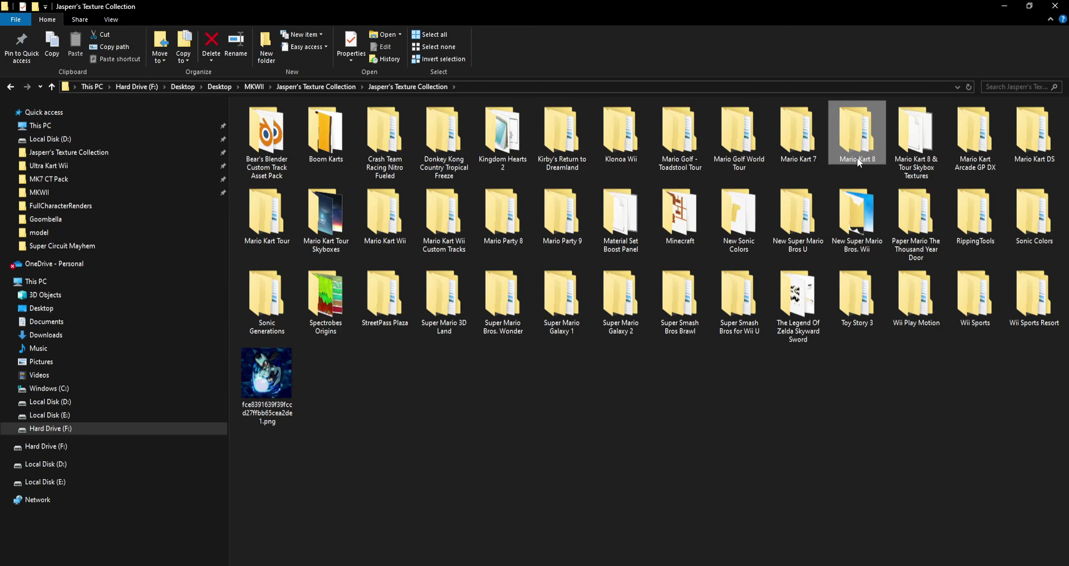
Copy mc_comb_roadA.png from the collection's Mario Kart 7 > 3DS Mario Circuit folder into the N64 Mario Raceway folder.
double_click(794, 134)
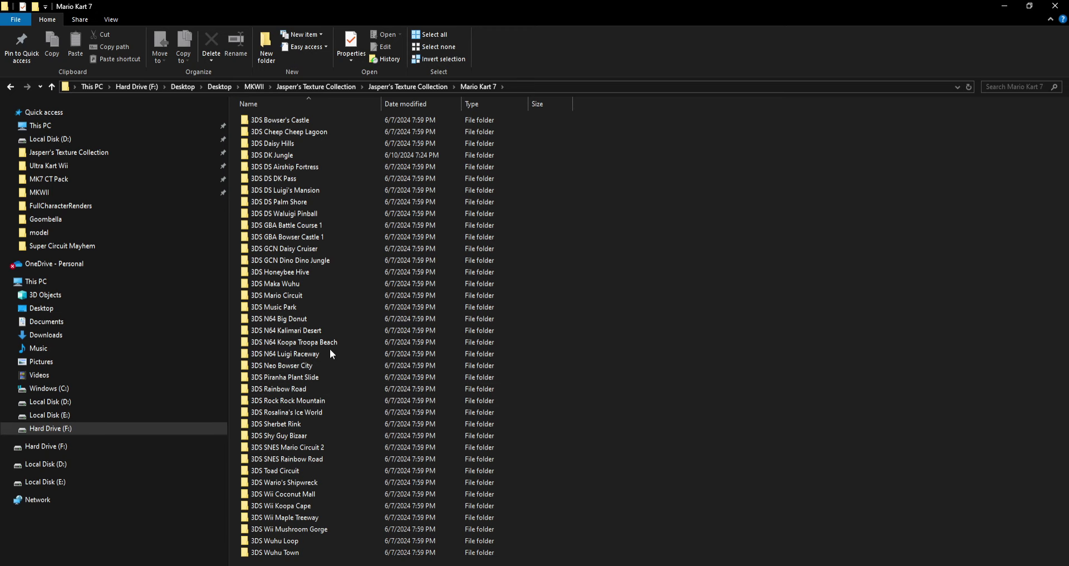
double_click(323, 297)
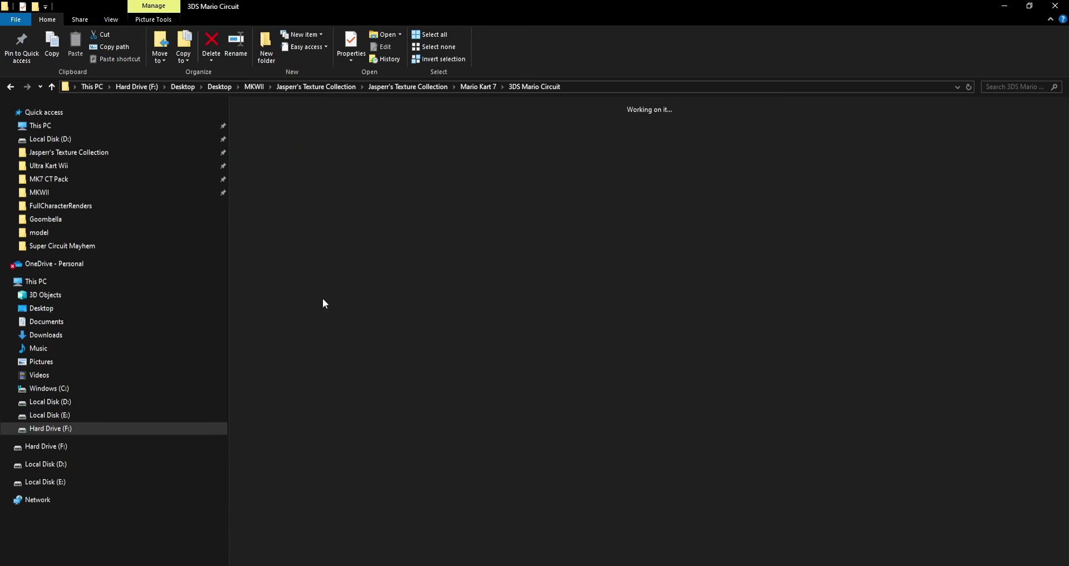
left_click(332, 222)
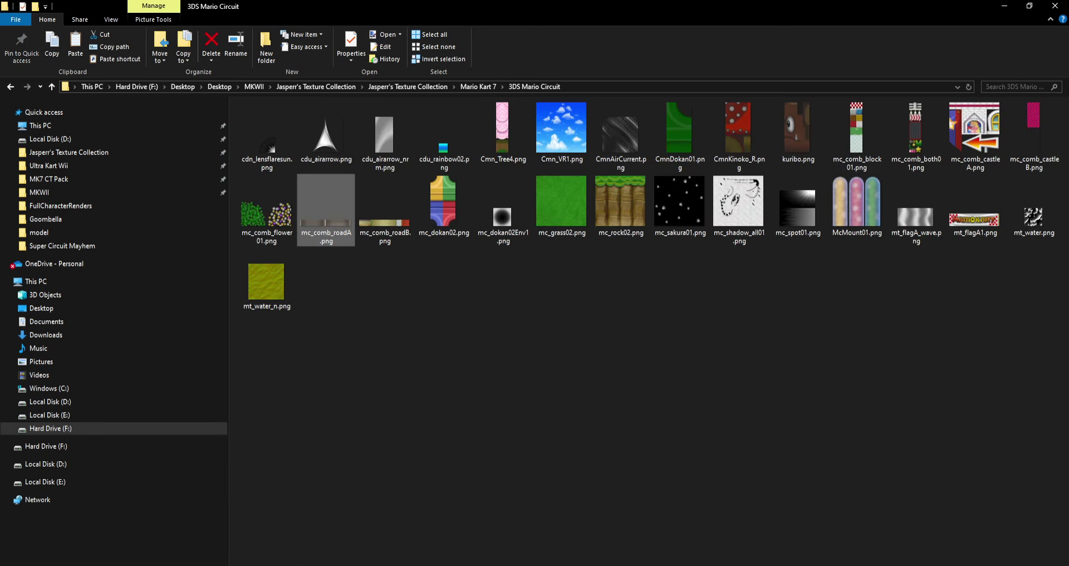
left_click(281, 563)
left_click(281, 561)
key("ctrl+v")
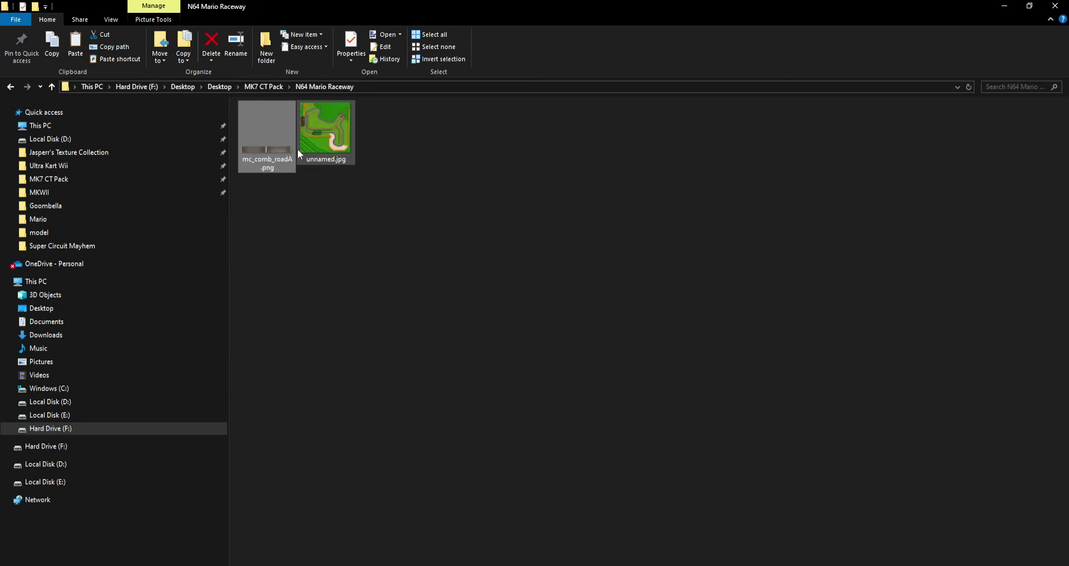
Rename the copied mc_comb_roadA.png as Road.png.
right_click(285, 146)
left_click(374, 532)
type("Road")
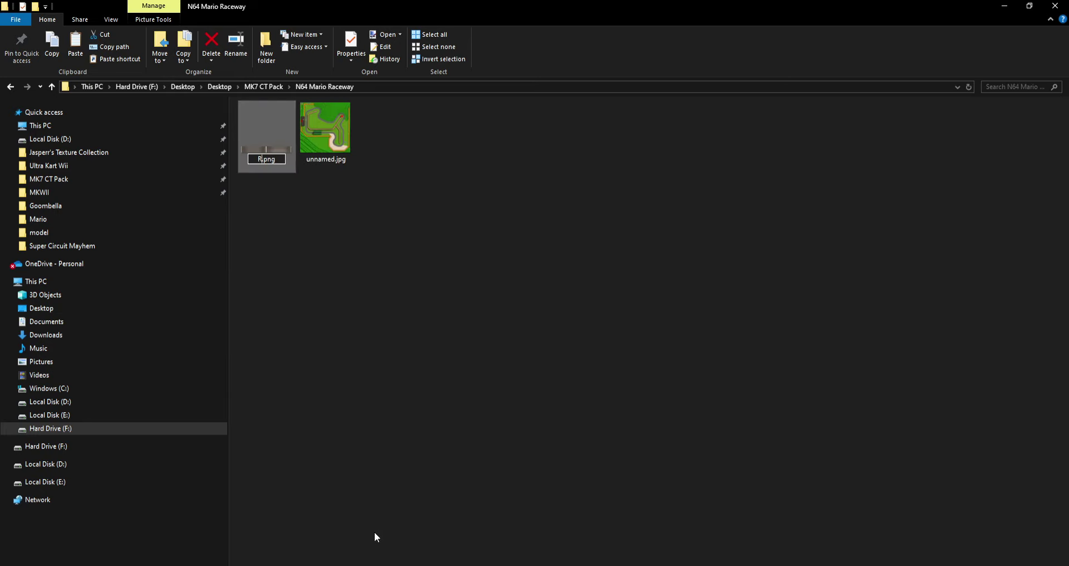
key("Return")
Open Road.png in paint.net, crop it to its left half and save the file.
key("Return")
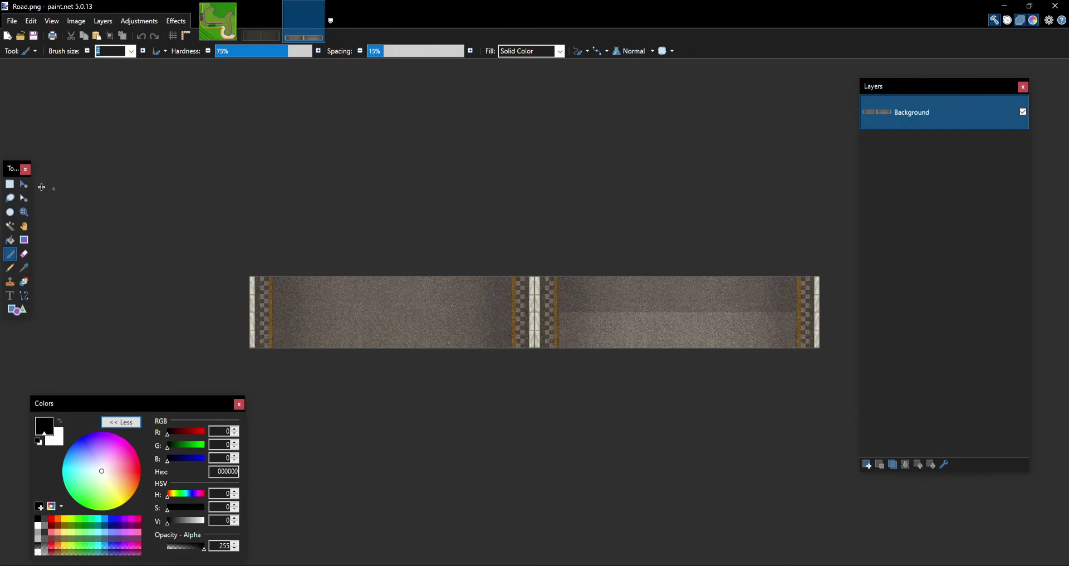
left_click(12, 185)
left_click_drag(206, 263, 533, 484)
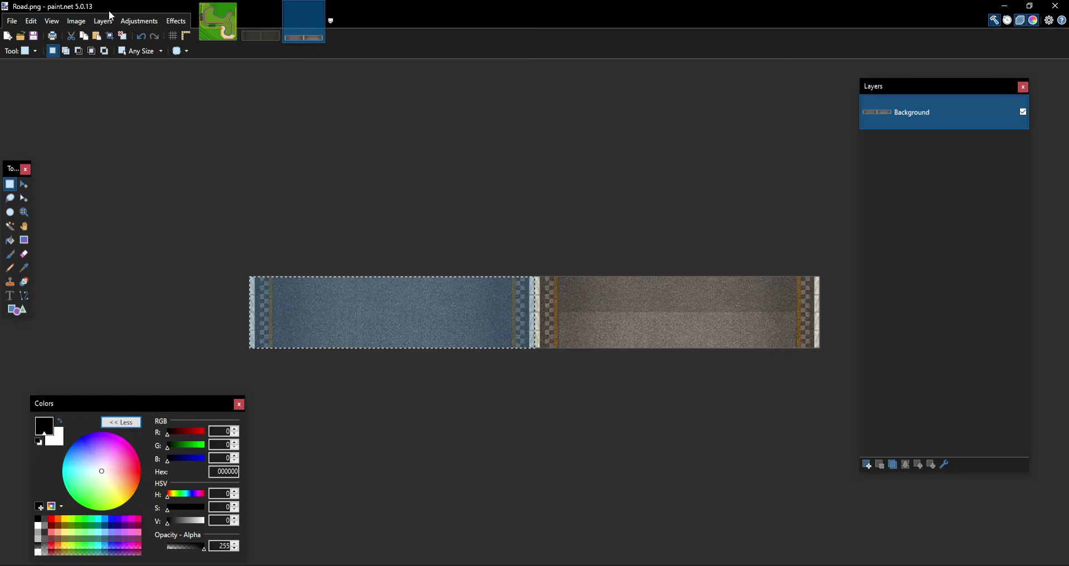
left_click(77, 20)
left_click(83, 36)
key("ctrl+s")
left_click(453, 310)
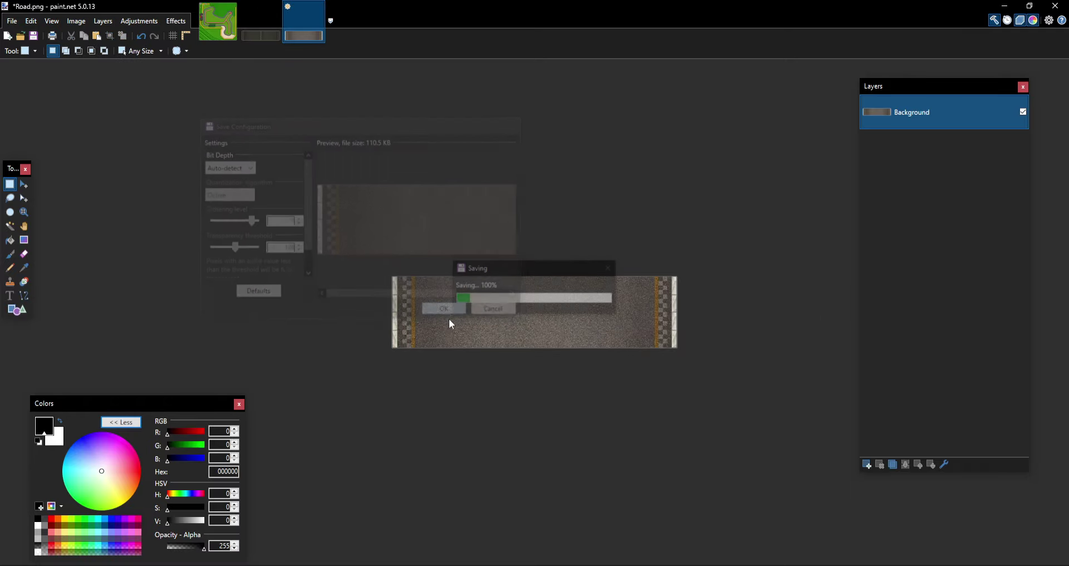
Switch to the browser and load Photopea in a new tab.
key("alt+Tab")
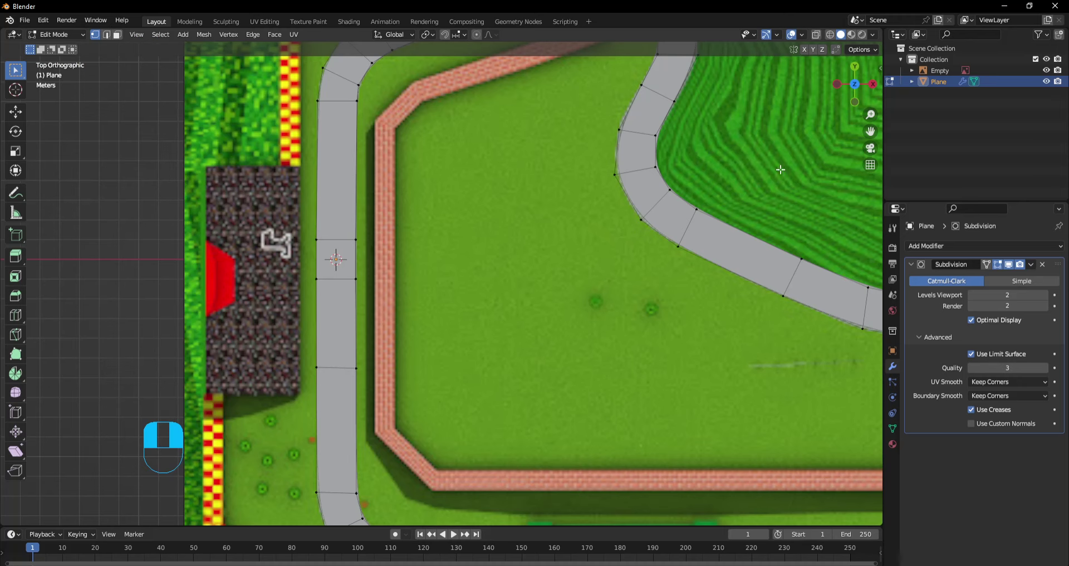
scroll(881, 132, "down", 5)
key("alt+Tab")
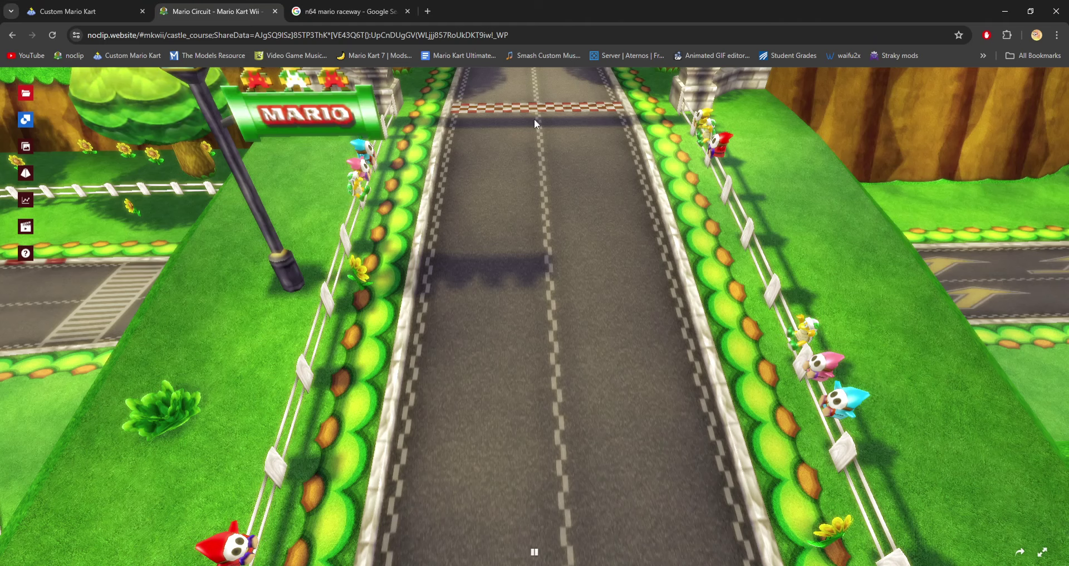
left_click(432, 11)
type("photo")
key("Return")
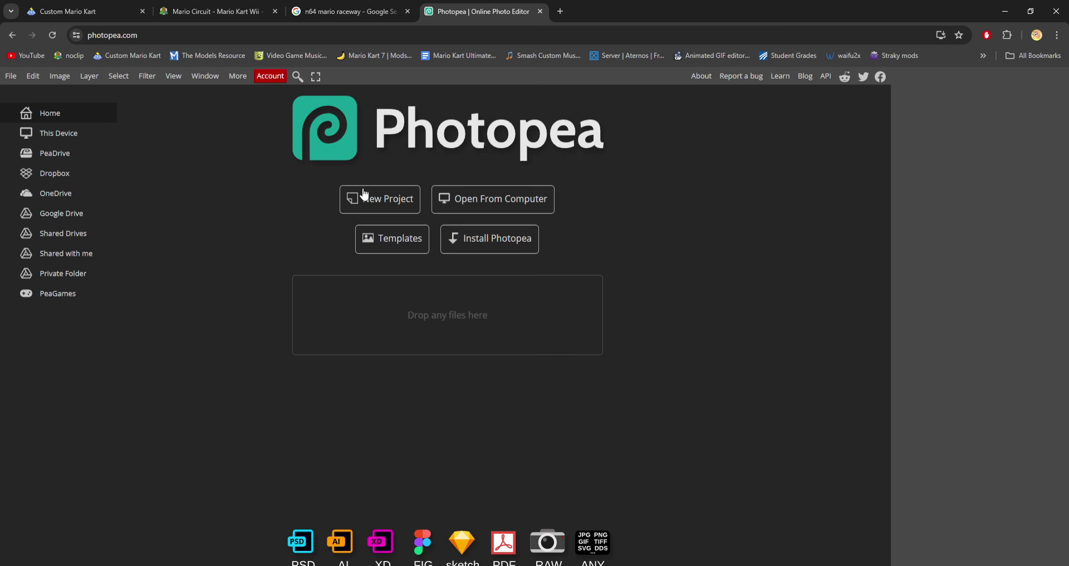
Switch to Blender and select the whole loop of road faces in face select mode.
key("alt+Tab")
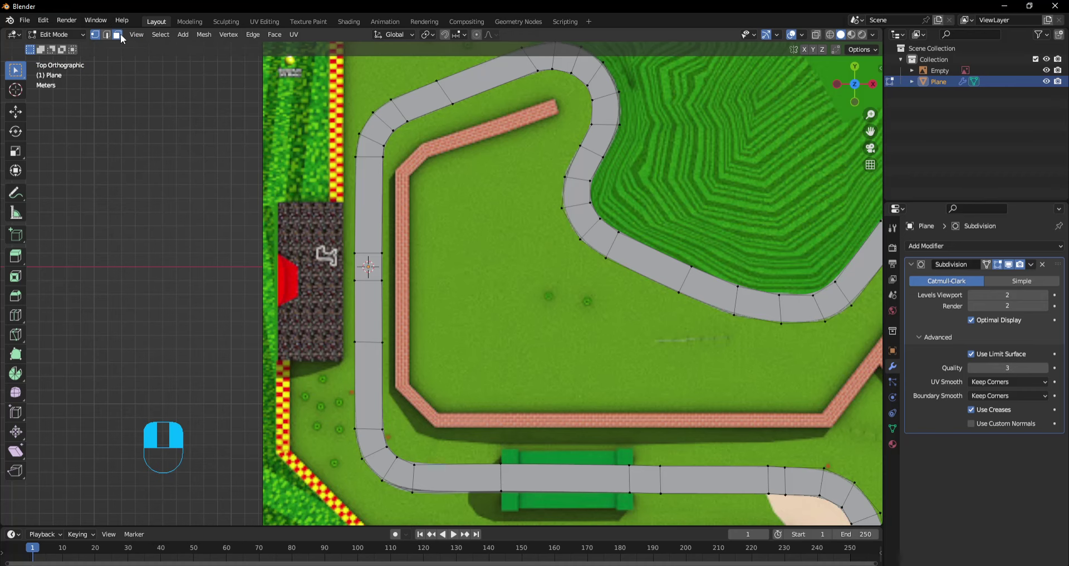
scroll(352, 244, "down", 6)
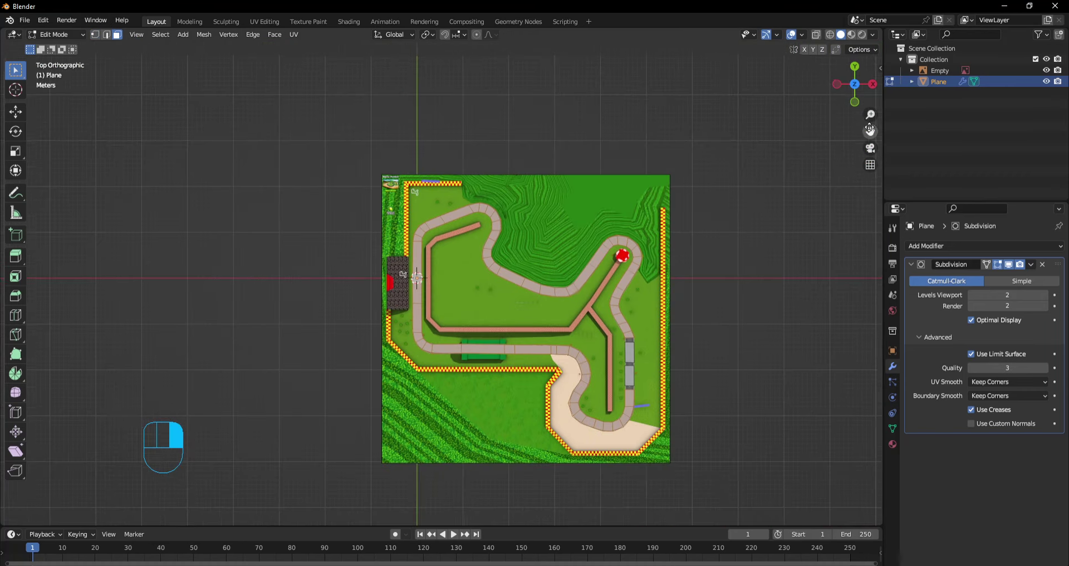
scroll(781, 213, "up", 10)
left_click(390, 294, "alt")
scroll(389, 294, "up", 1, "alt")
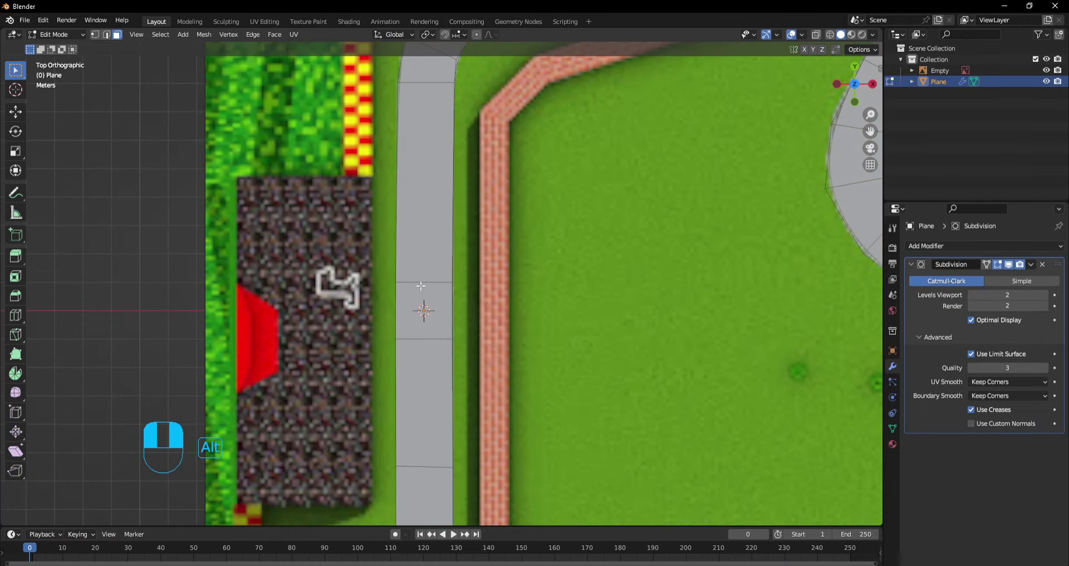
left_click(389, 293, "alt")
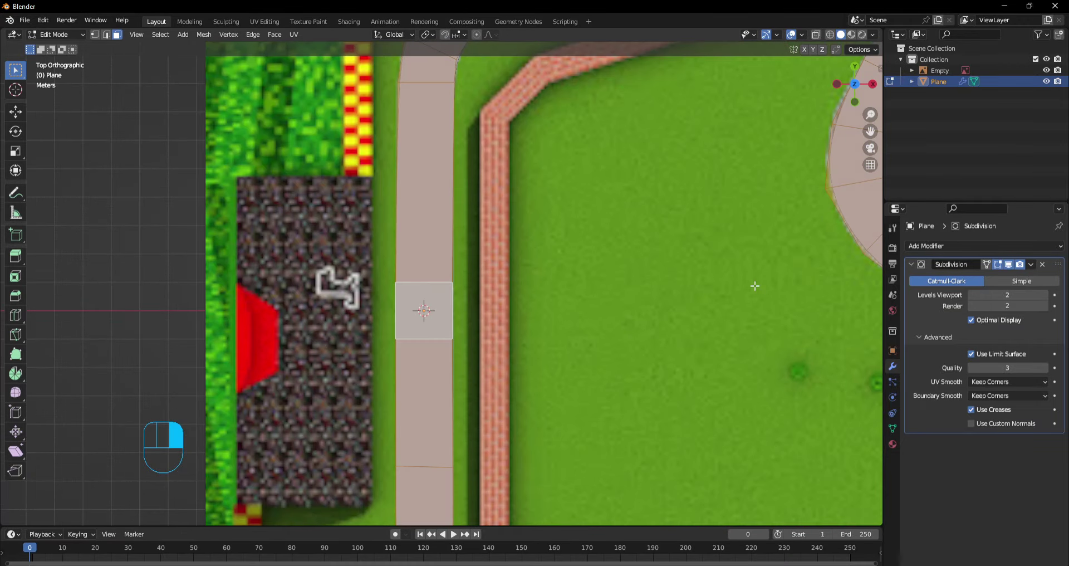
Add a new material to the road with Specular and Roughness set to 0.
left_click(891, 445)
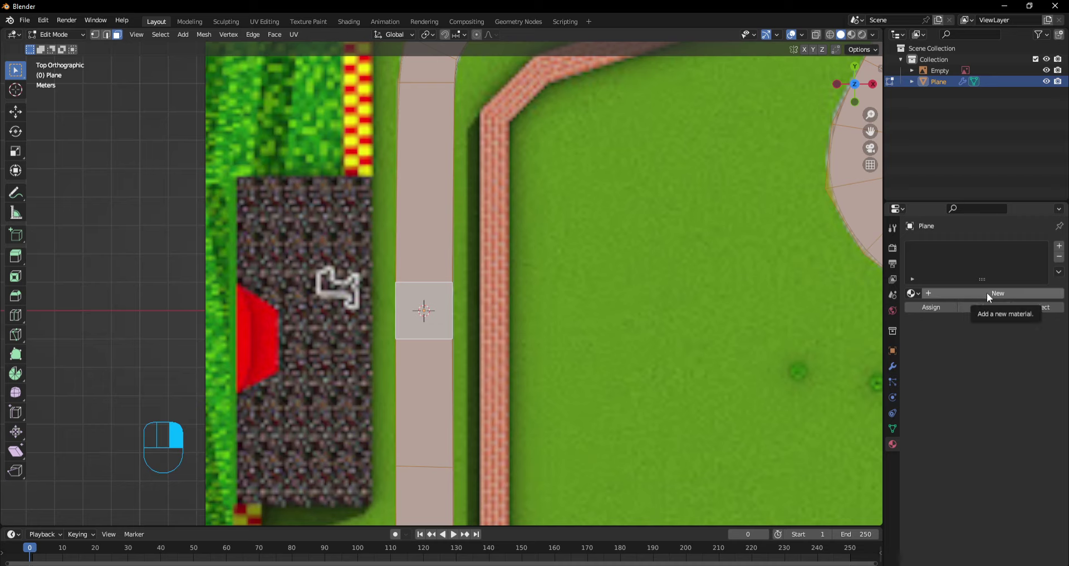
left_click(987, 292)
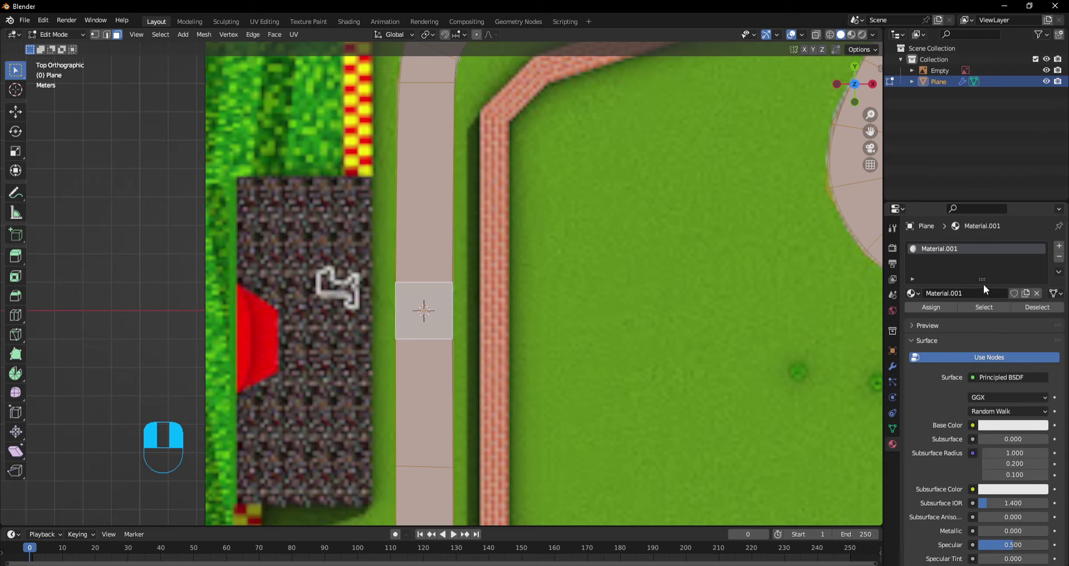
scroll(985, 479, "down", 3)
left_click_drag(1003, 479, 968, 479)
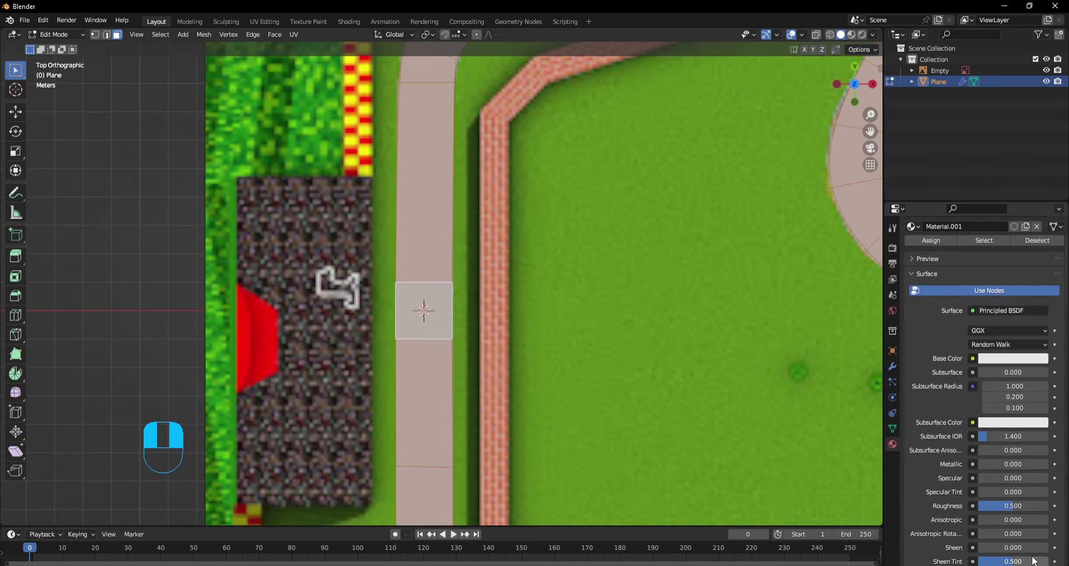
left_click_drag(1012, 506, 1009, 505)
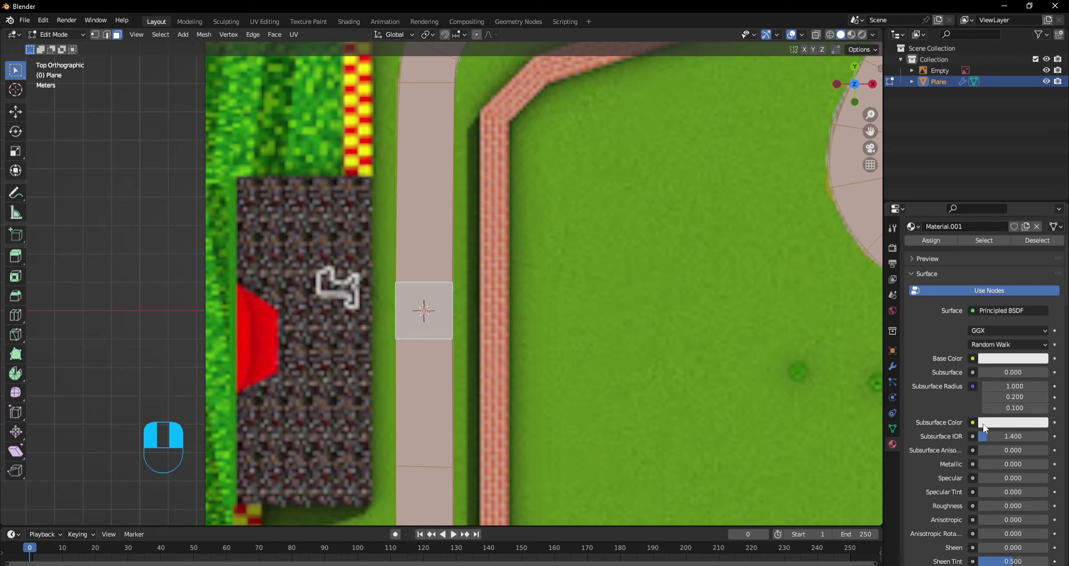
Use Road.png from the N64 Mario Raceway folder as the image texture for the material's base color.
left_click(974, 358)
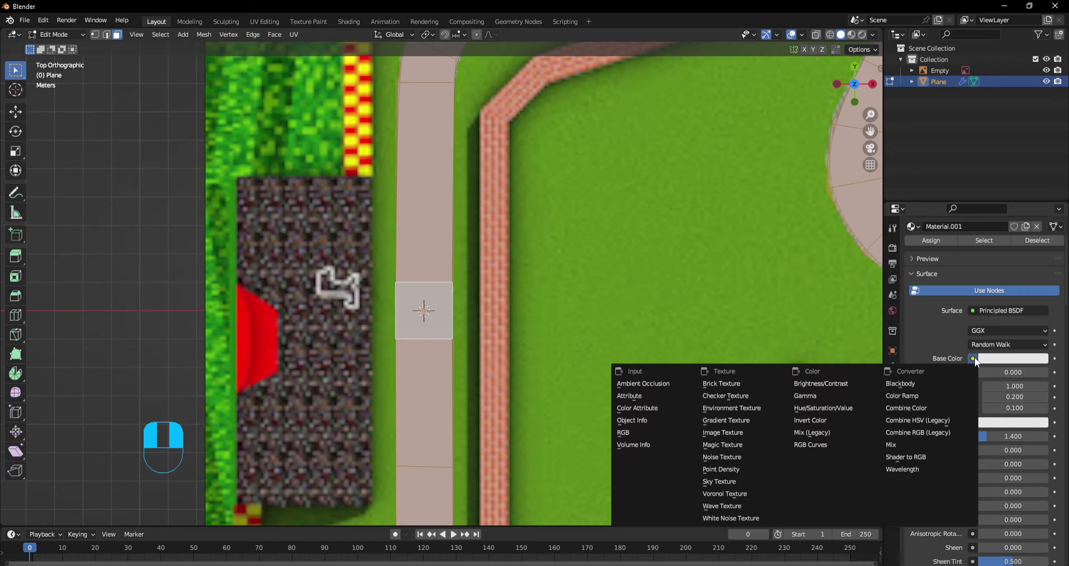
left_click(755, 430)
left_click(1039, 372)
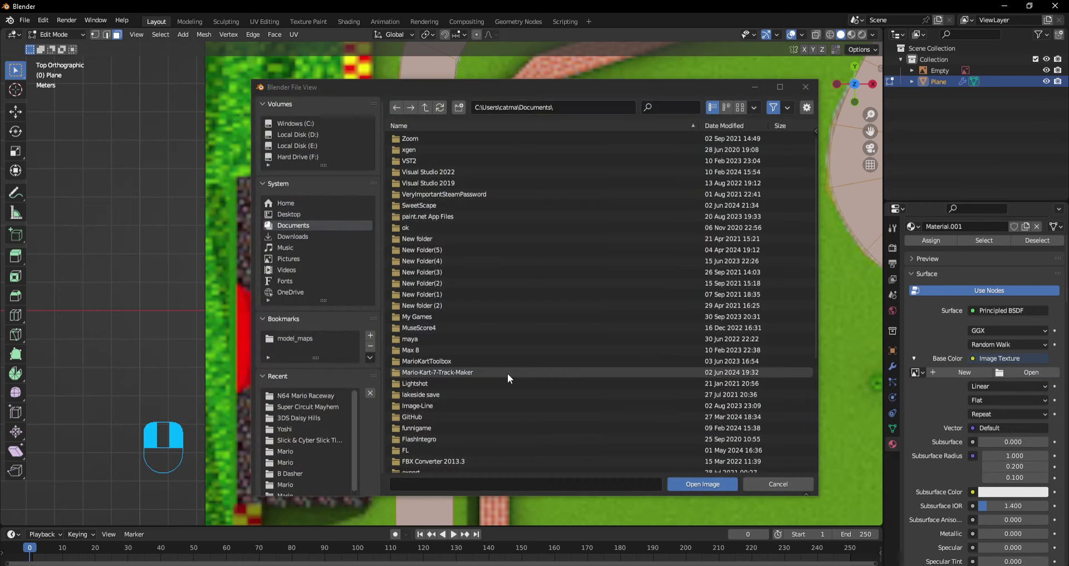
left_click(309, 394)
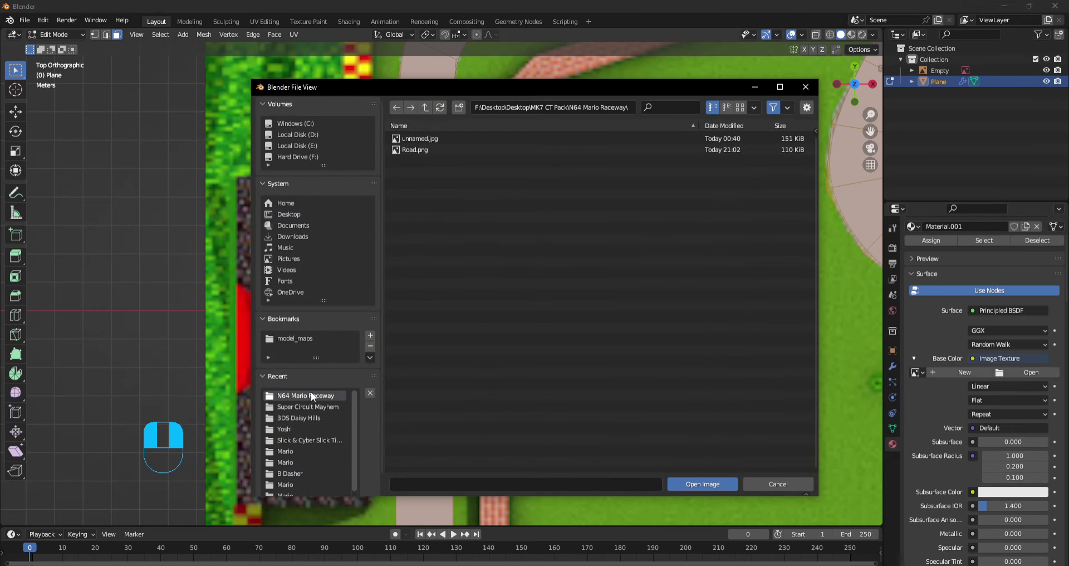
double_click(415, 147)
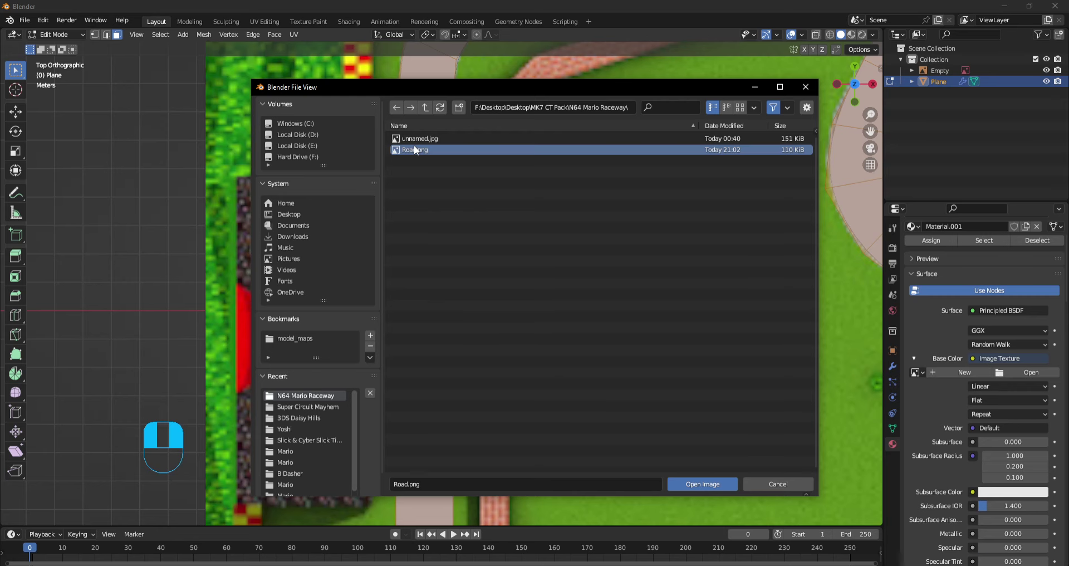
Return to Object Mode and set the solid viewport shading color to Texture.
left_click(59, 35)
left_click(56, 33)
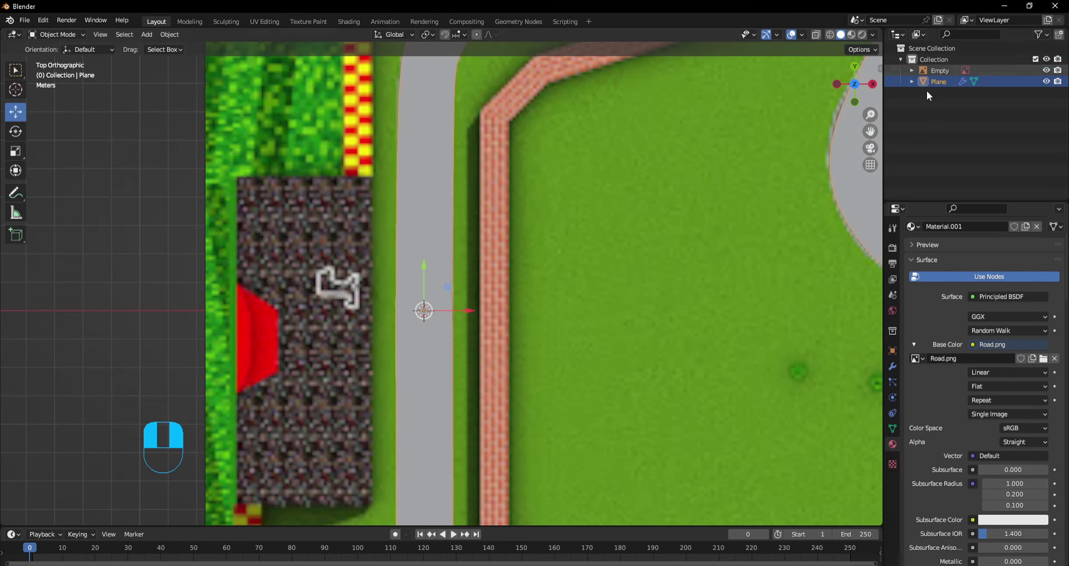
scroll(544, 282, "down", 6)
middle_click_drag(544, 283, 498, 354, "shift")
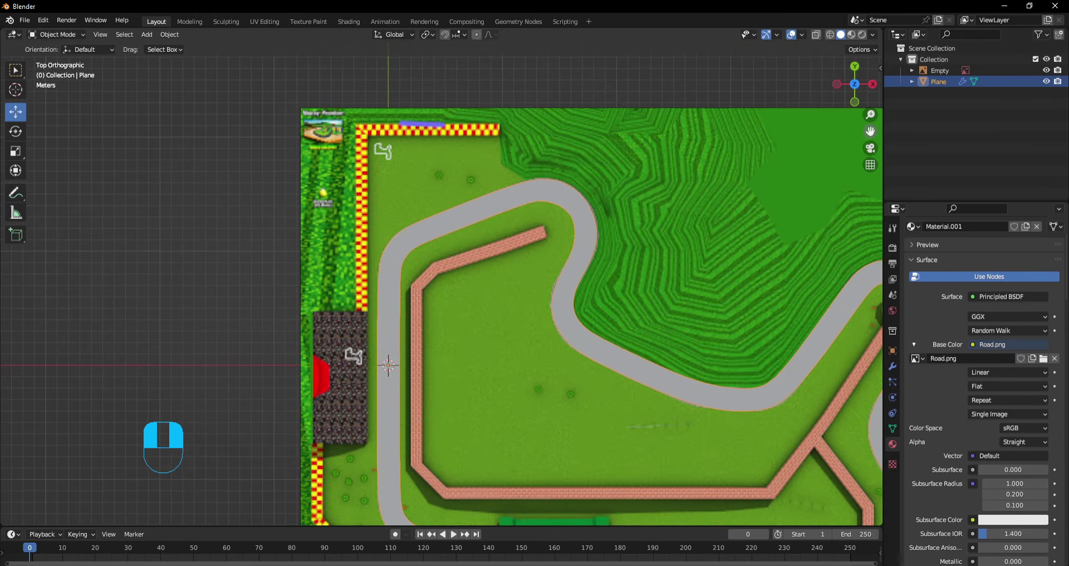
scroll(868, 135, "up", 2)
left_click_drag(867, 135, 803, 181)
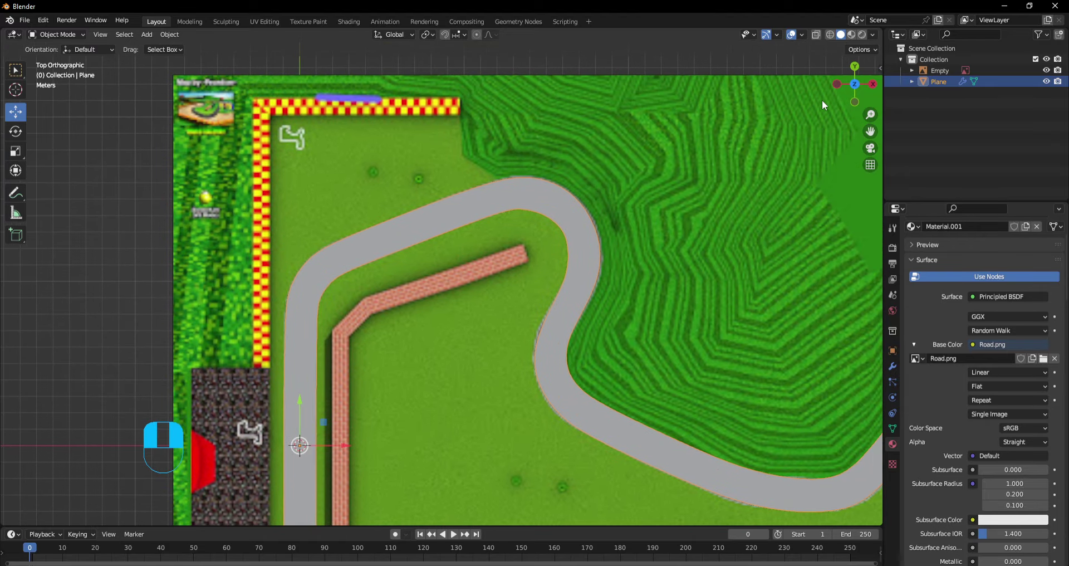
left_click(873, 34)
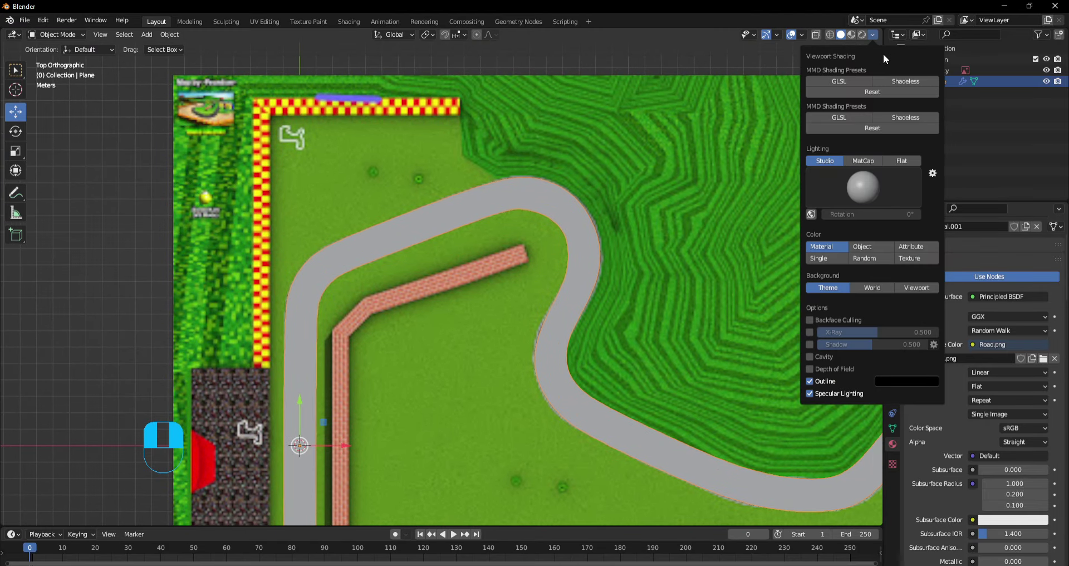
left_click(914, 259)
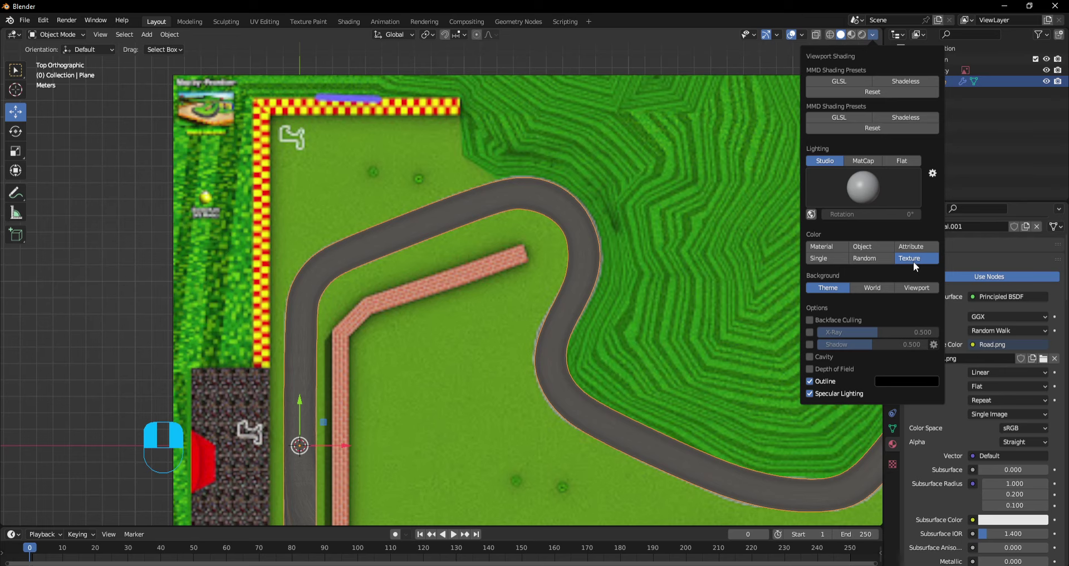
Split the 3D viewport vertically and turn the new area beside it into a UV Editor.
scroll(800, 179, "down", 2)
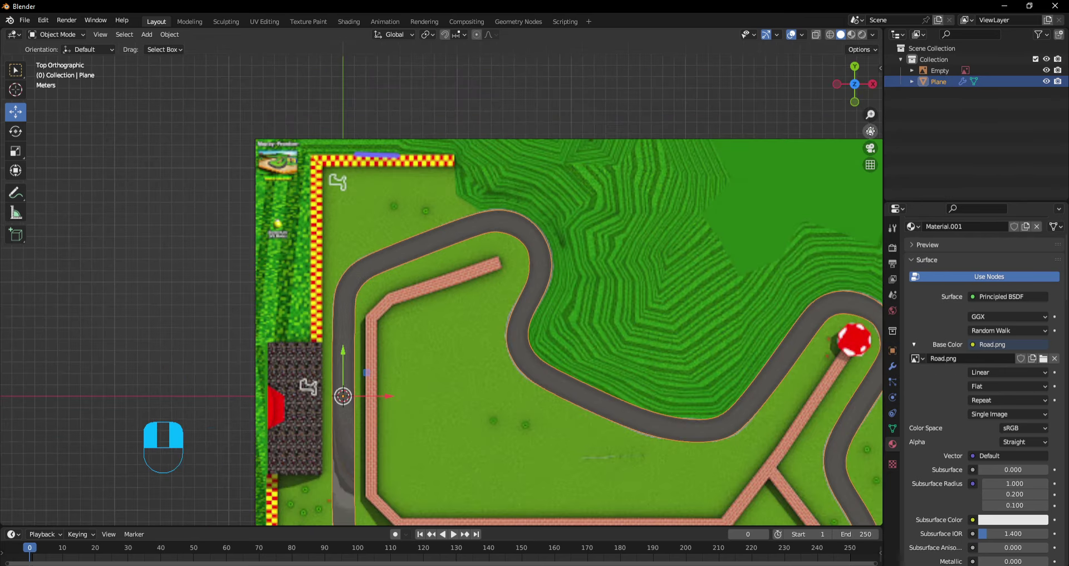
scroll(870, 131, "down", 3)
left_click_drag(871, 131, 868, 220)
scroll(870, 131, "up", 3)
right_click(90, 27)
left_click(88, 41)
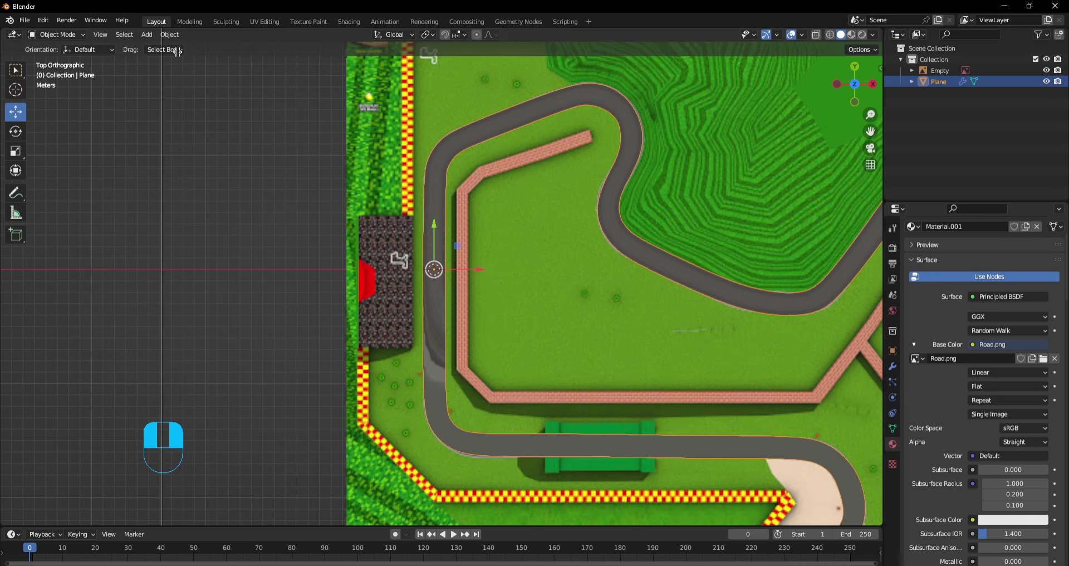
left_click_drag(176, 51, 281, 66)
left_click(14, 34)
left_click(41, 76)
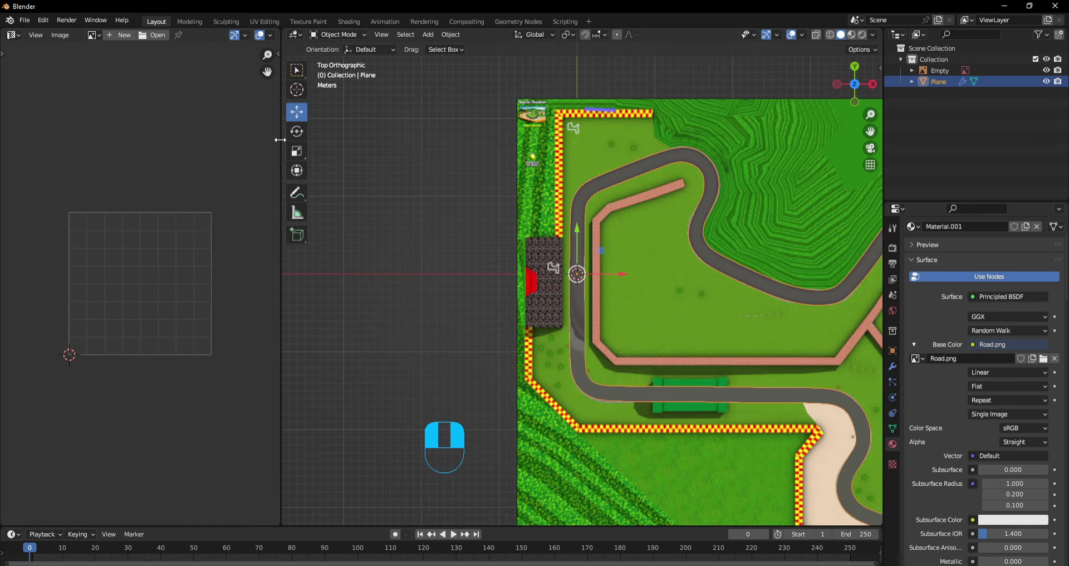
Narrow the UV Editor area and join it back into the 3D viewport.
left_click_drag(280, 140, 206, 129)
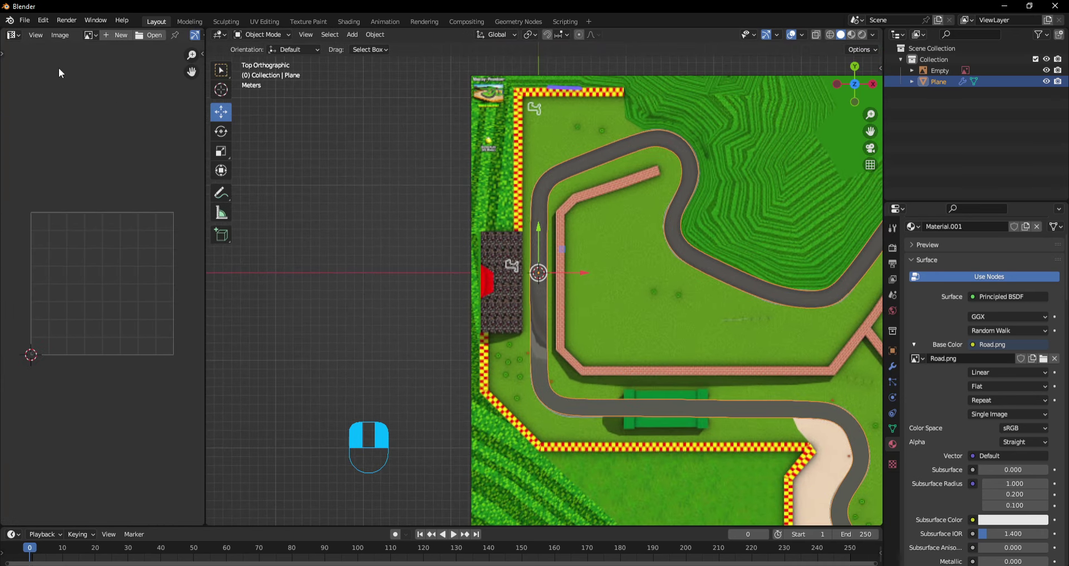
right_click(206, 92)
left_click(201, 116)
left_click(189, 118)
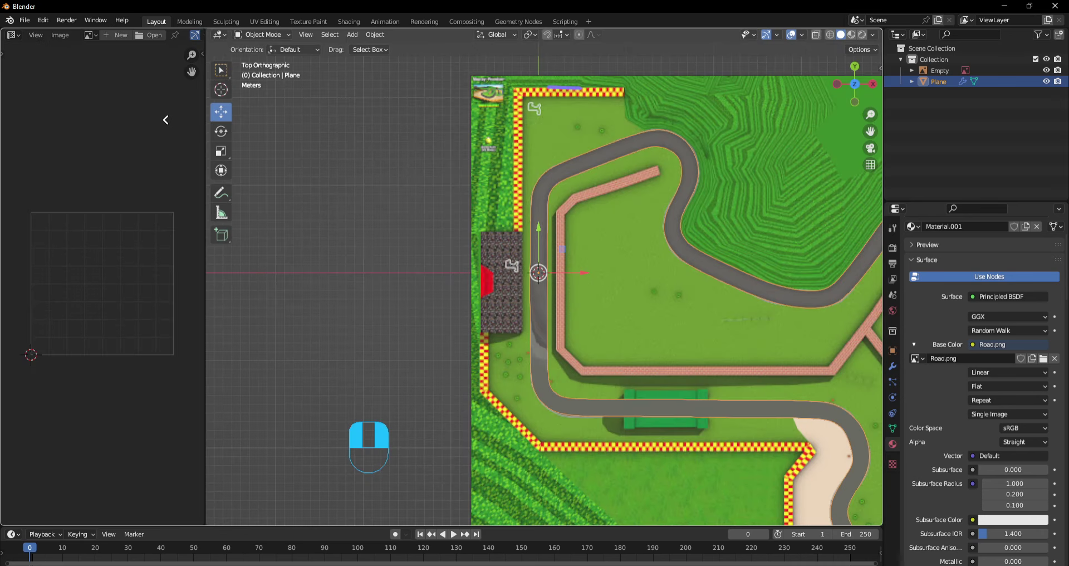
Split the 3D viewport vertically and turn the new area beside it into a UV Editor again.
right_click(32, 27)
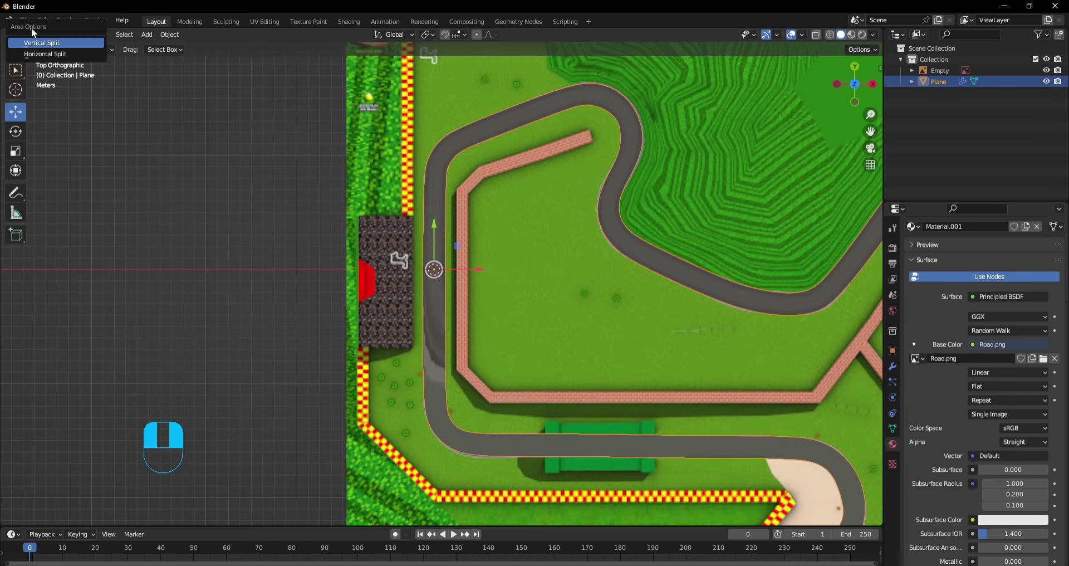
left_click(65, 46)
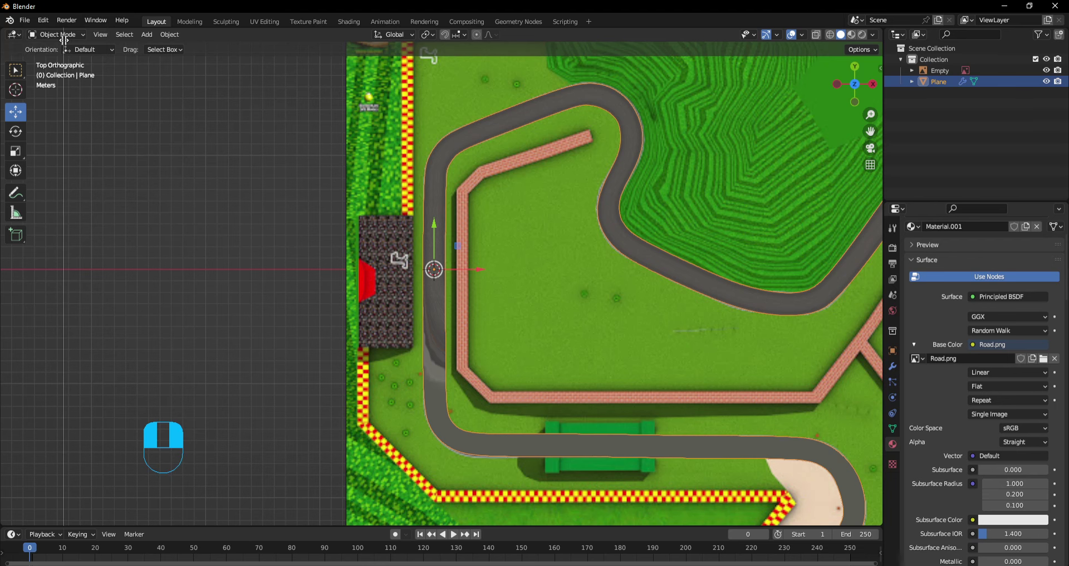
left_click(339, 136)
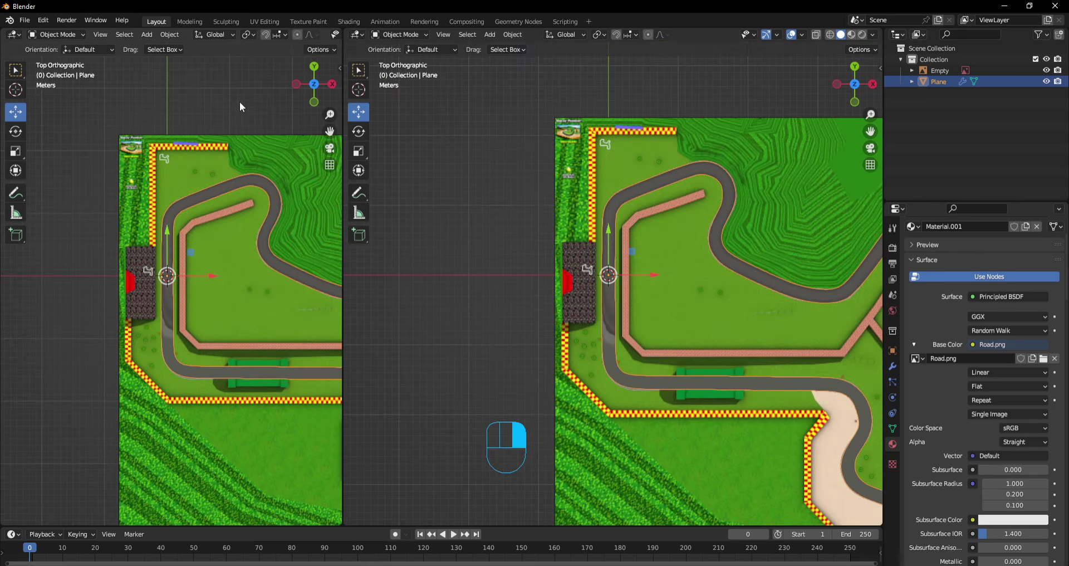
left_click(14, 35)
left_click(14, 34)
left_click(12, 35)
left_click(39, 90)
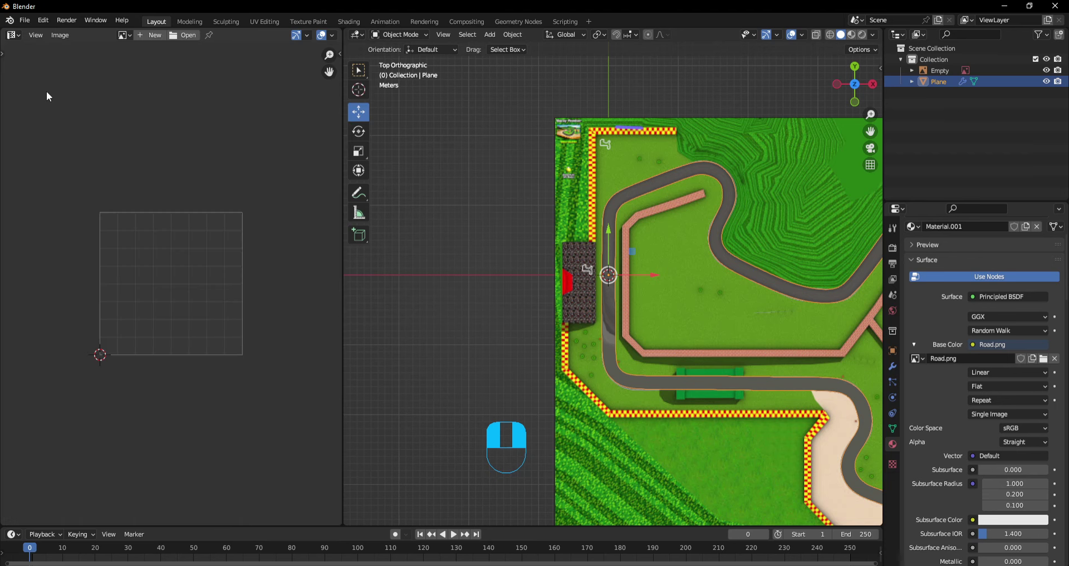
Narrow the UV Editor slightly and display Road.png in it.
left_click_drag(343, 89, 308, 89)
left_click(123, 34)
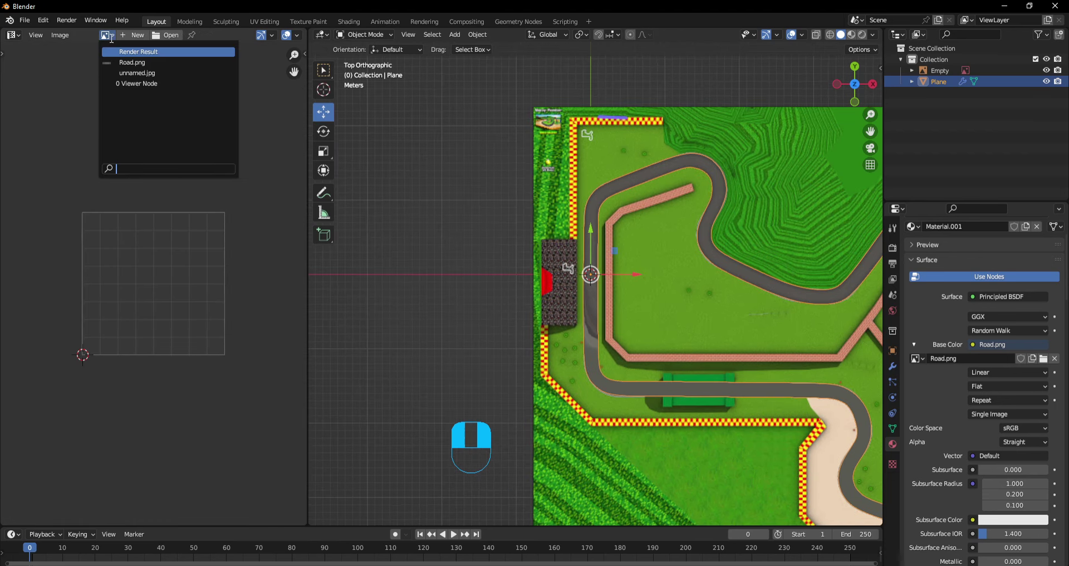
left_click(140, 61)
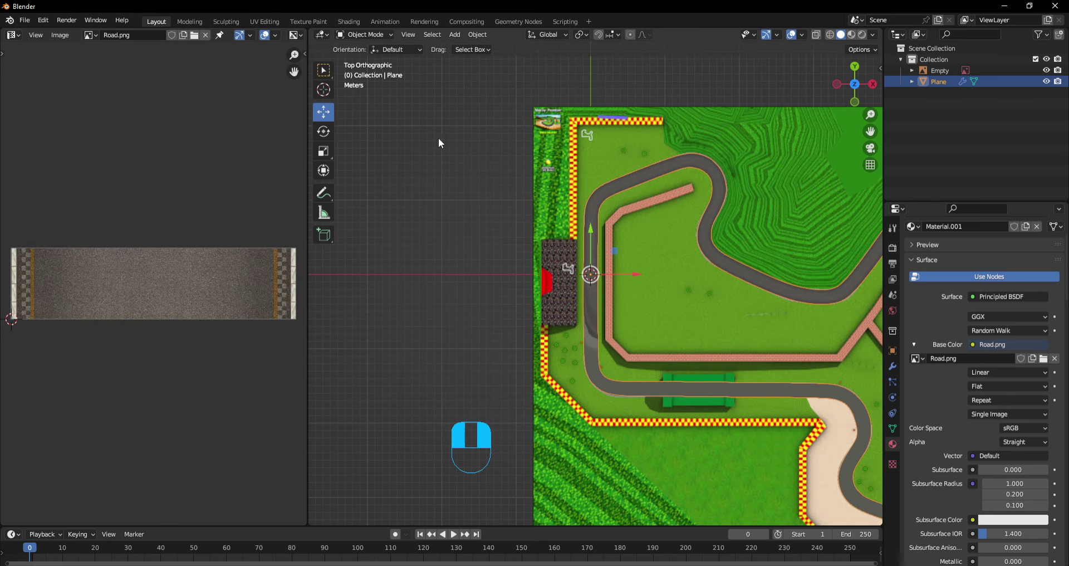
Enter Edit Mode on the road, select all of its faces and reset their UVs.
key("Tab")
key("KP_Decimal")
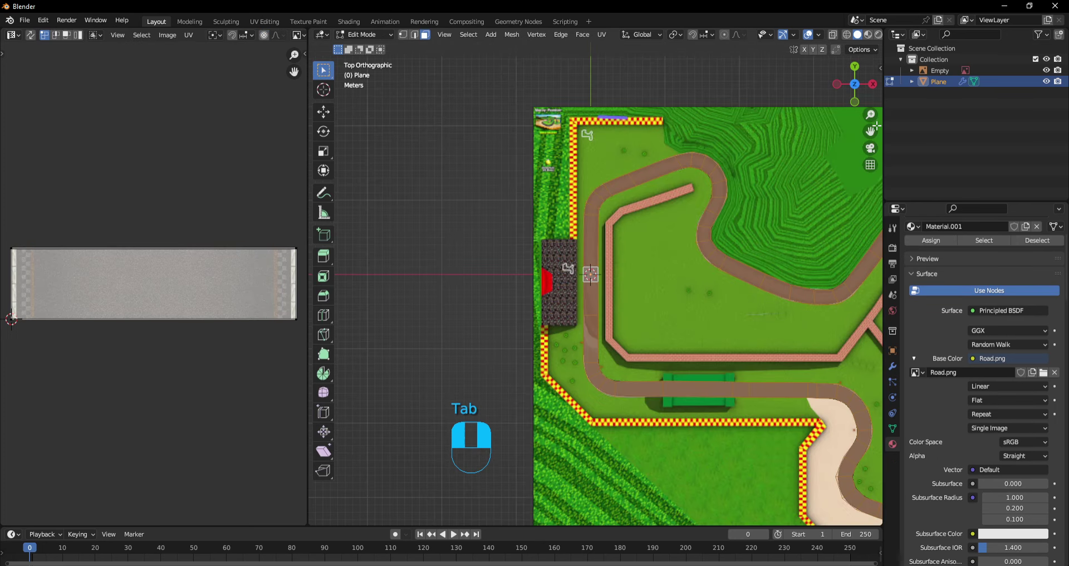
key("Tab")
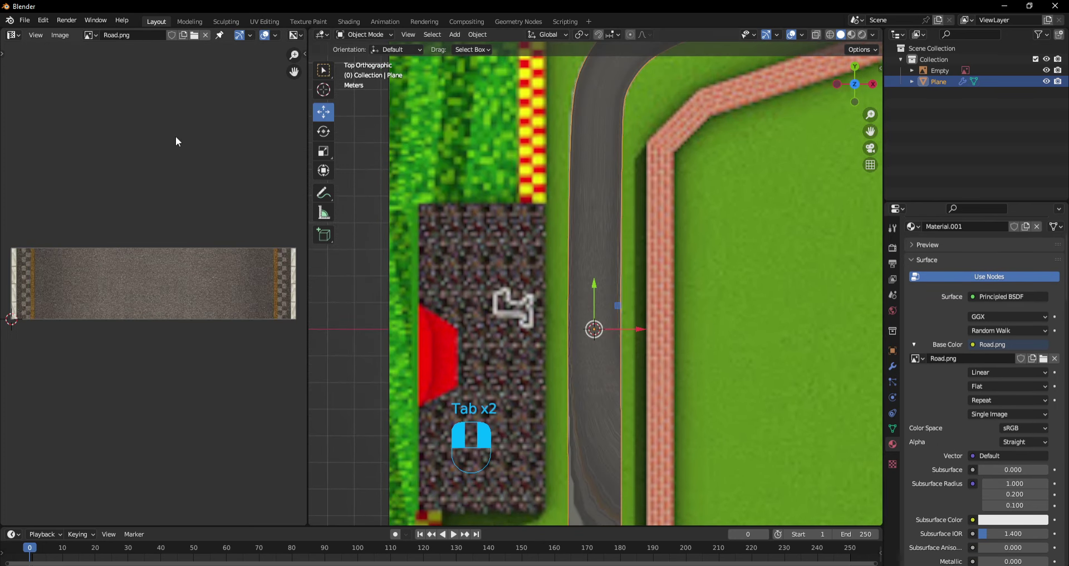
key("Tab")
key("a")
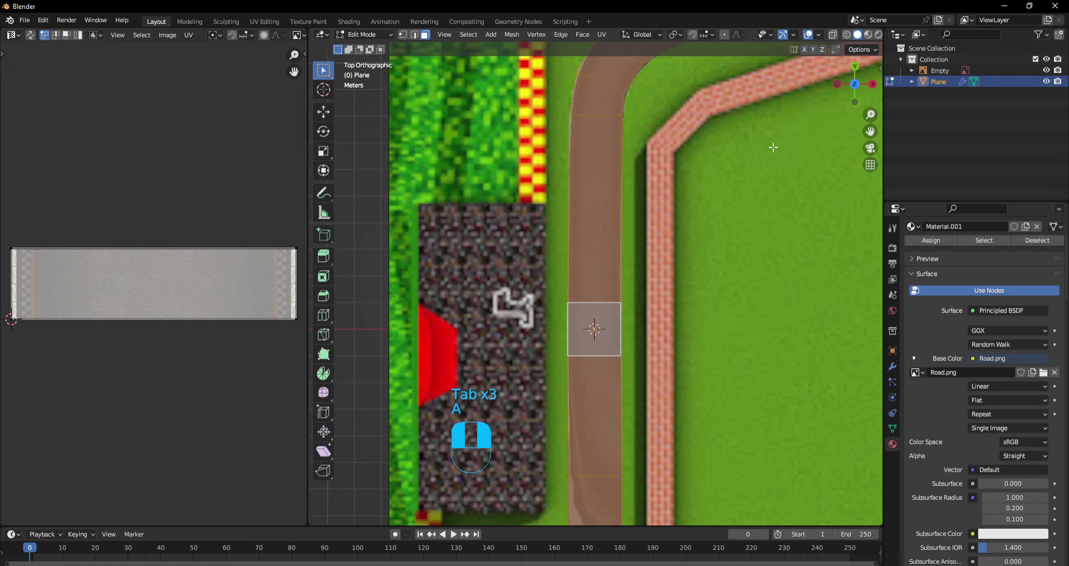
scroll(773, 147, "down", 7)
left_click_drag(869, 136, 815, 193)
scroll(714, 144, "up", 10)
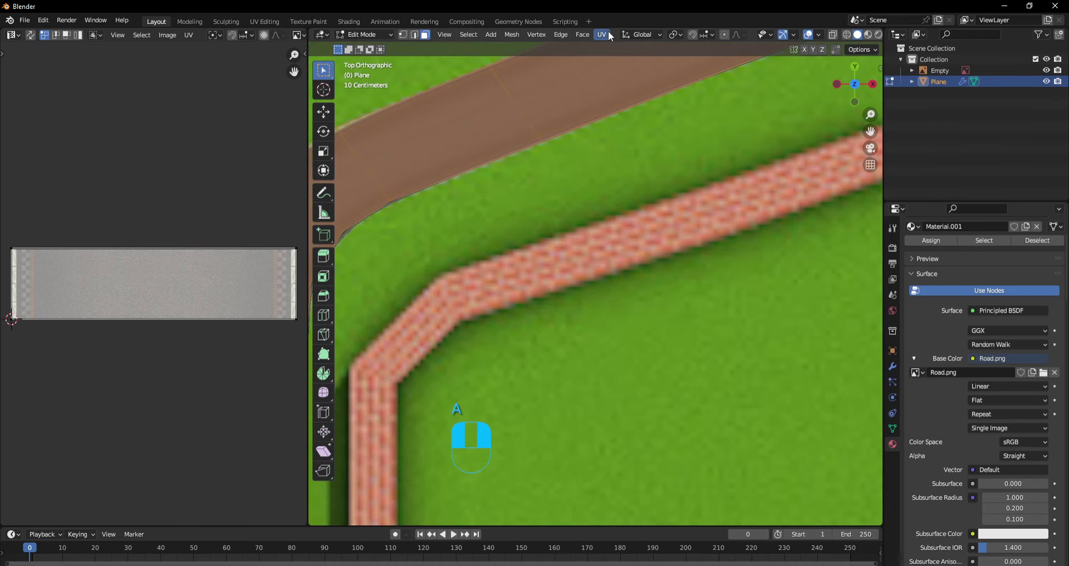
left_click(608, 32)
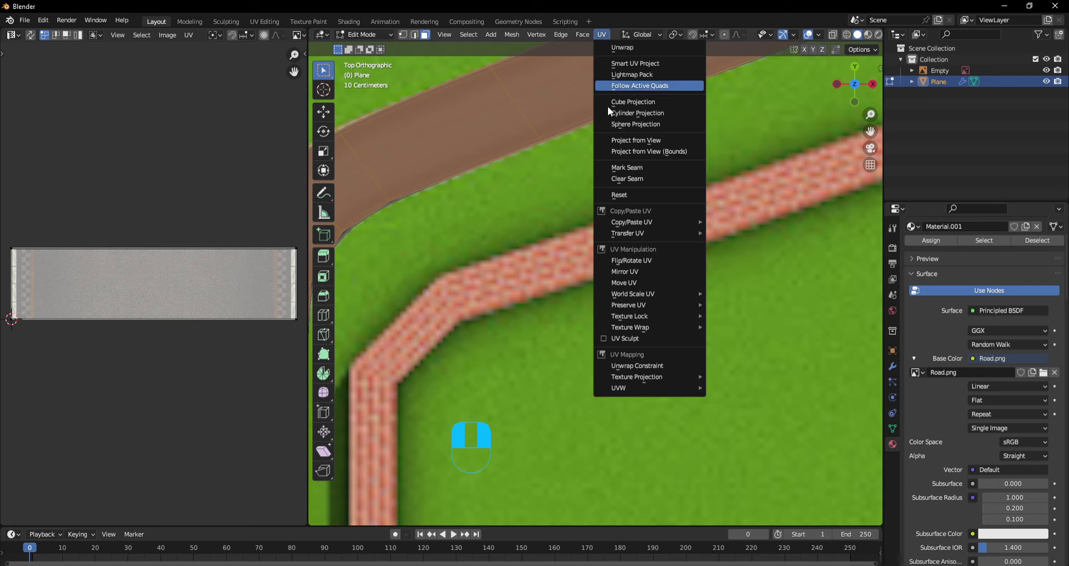
left_click(643, 195)
Unwrap the whole road into one straight UV strip, using the square face at the origin as the active quad.
scroll(639, 191, "down", 8)
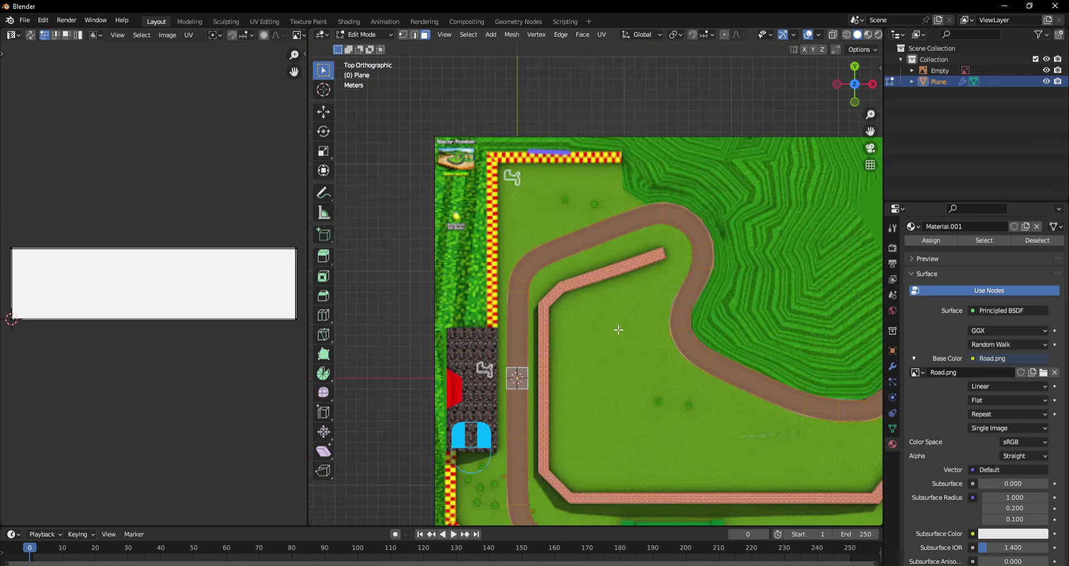
scroll(618, 330, "up", 4)
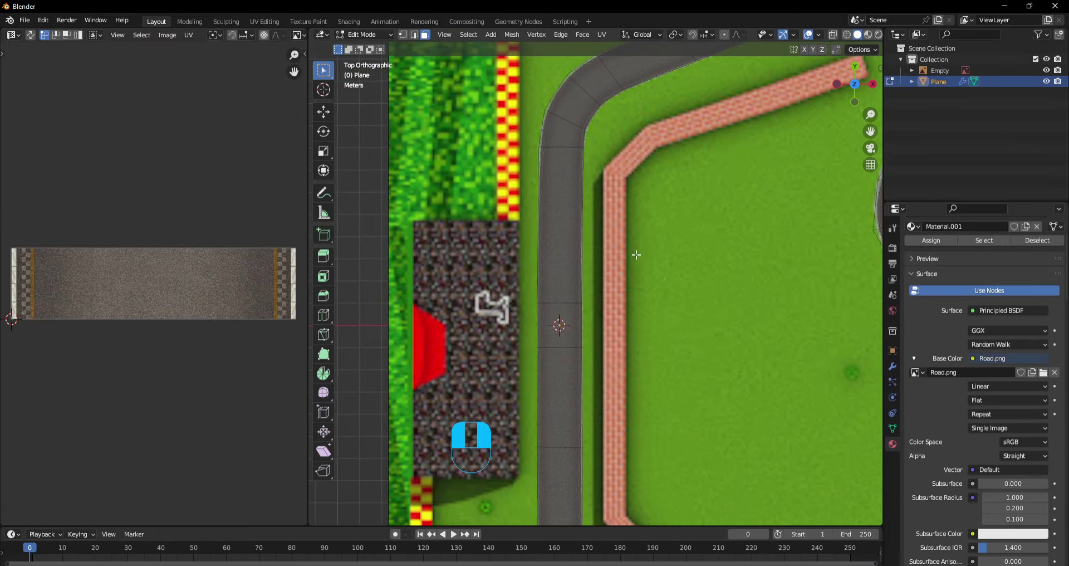
scroll(597, 282, "up", 3)
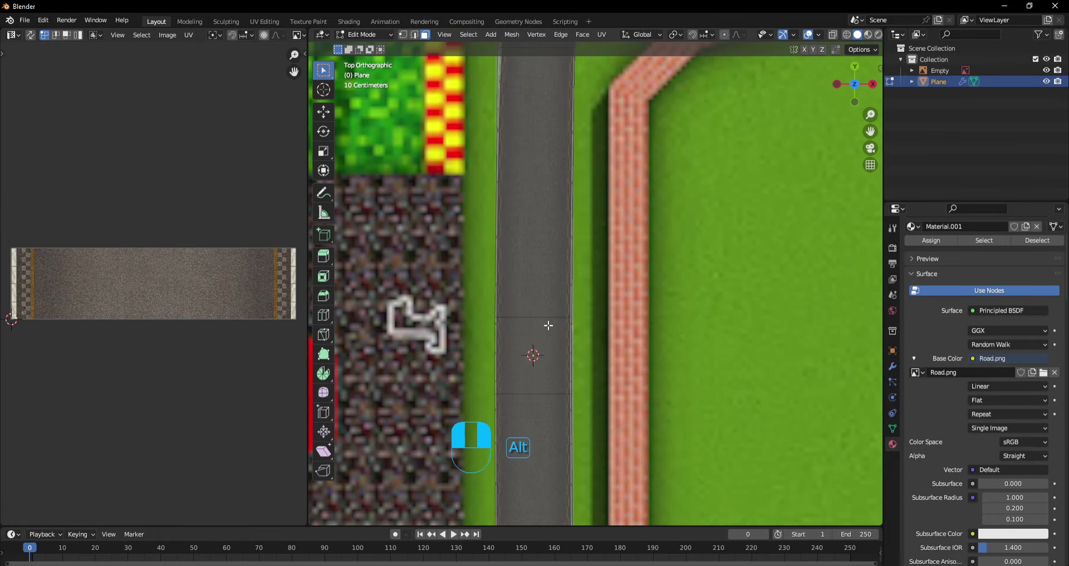
left_click(549, 325, "alt")
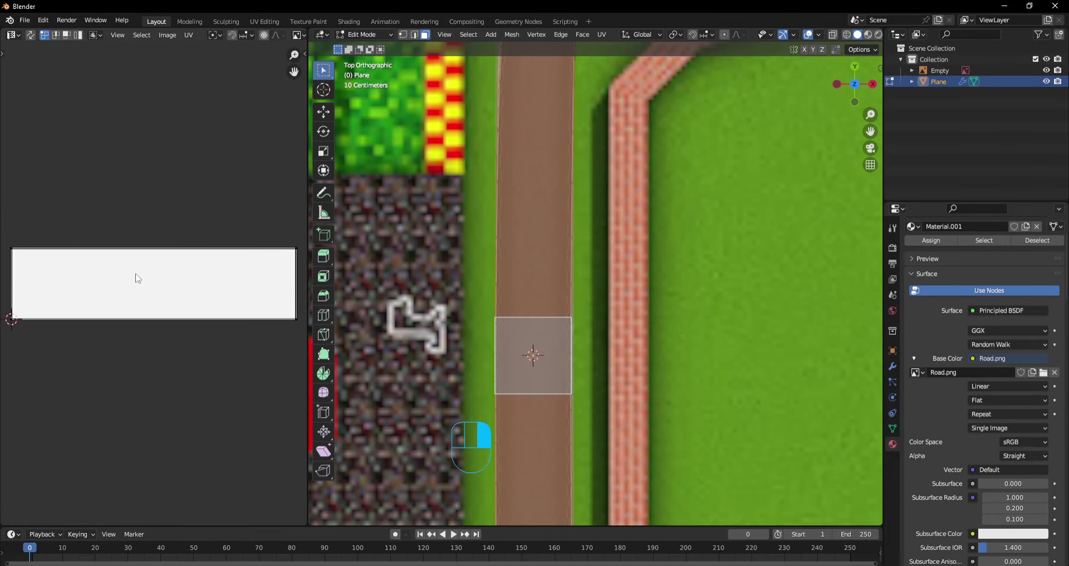
key("a")
scroll(168, 262, "down", 5)
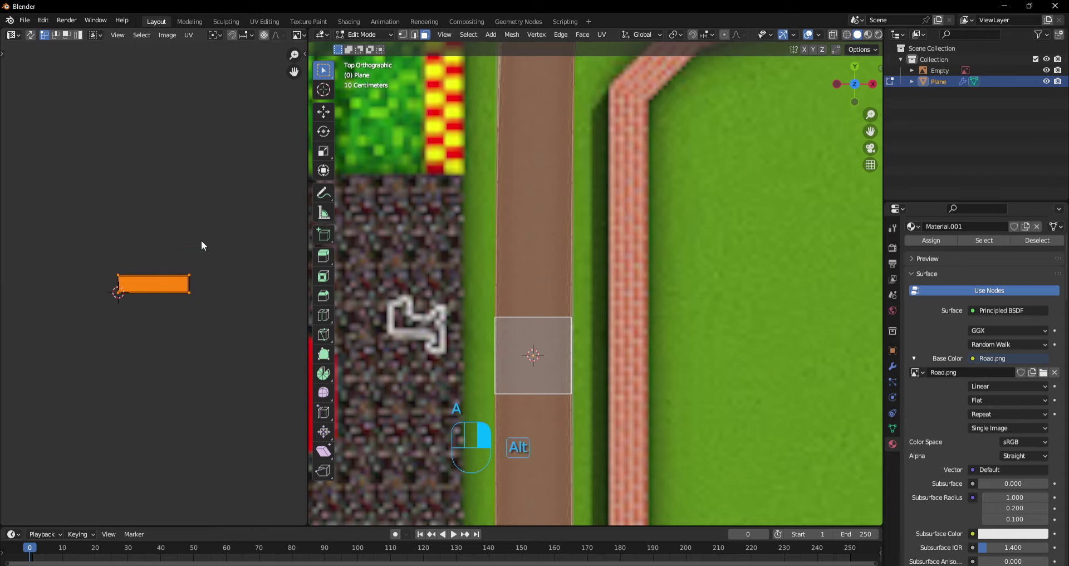
key("alt+e")
scroll(202, 240, "down", 3)
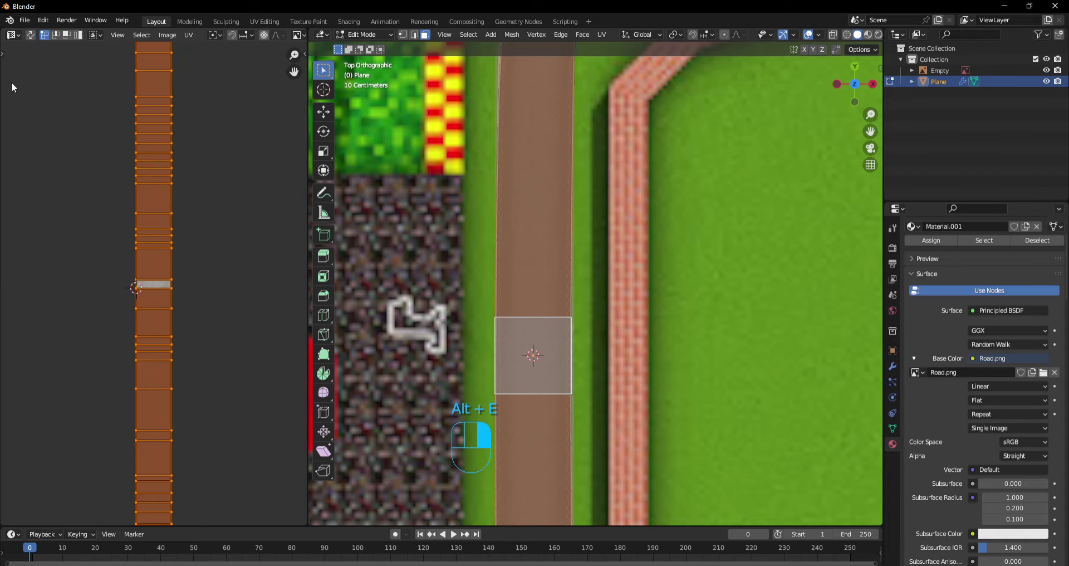
Show the UV Editor's tools and stretch all of the road's UVs vertically with the Scale tool.
left_click(4, 63)
left_click(3, 53)
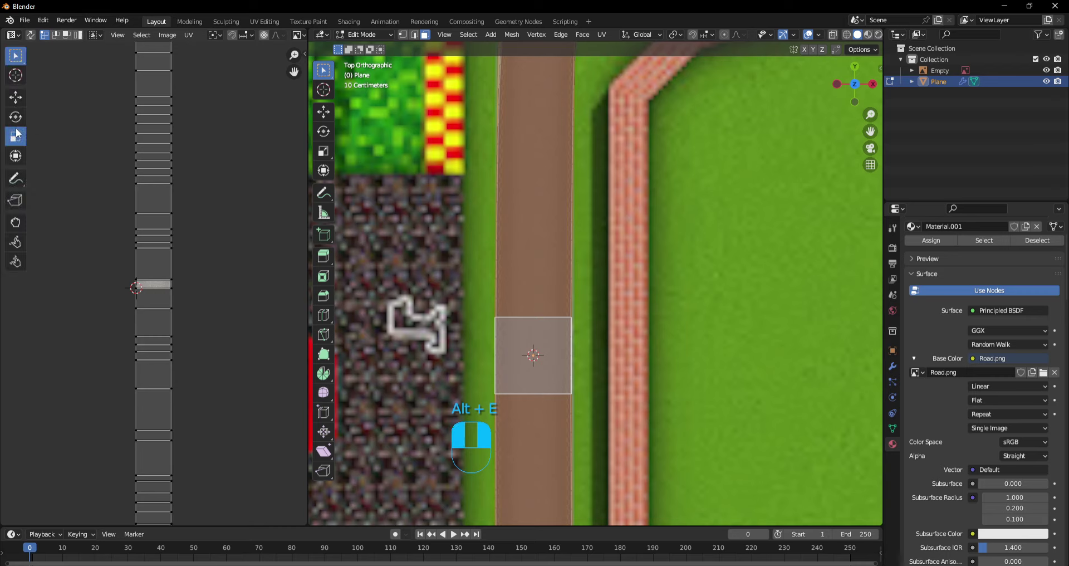
left_click(15, 136)
key("a")
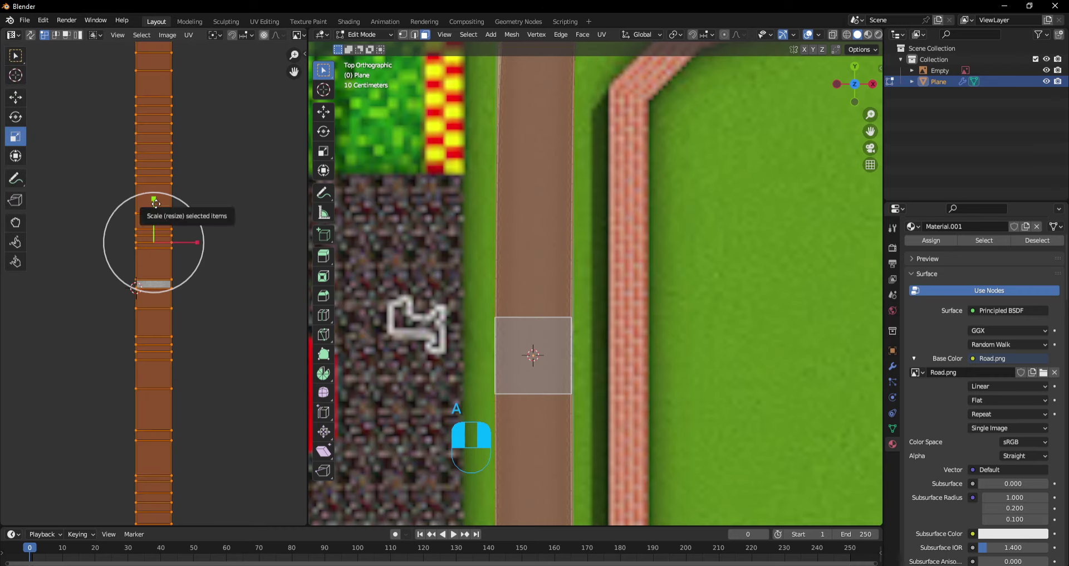
left_click_drag(156, 202, 180, 105)
Examine the road texture in Object Mode along the hairpin around the red mushroom and the following bends.
key("Tab")
key("Tab")
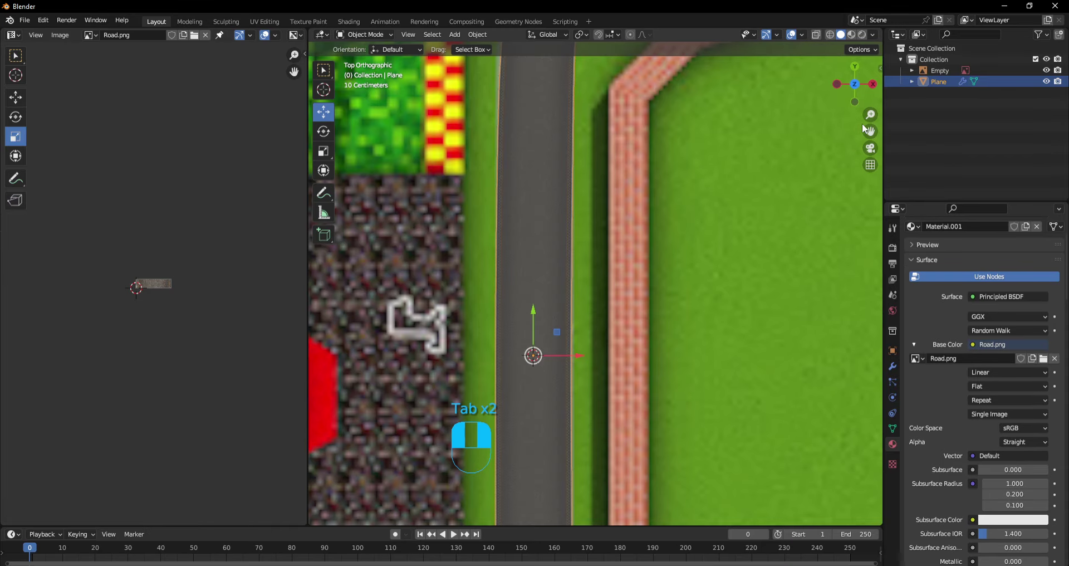
scroll(869, 128, "down", 7)
left_click_drag(876, 135, 406, 106)
scroll(871, 131, "up", 8)
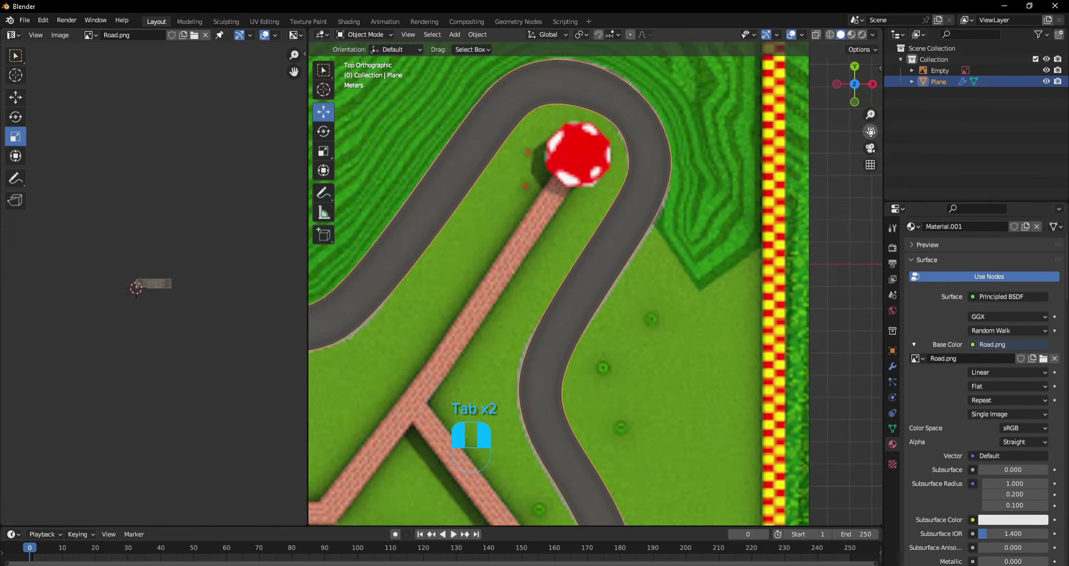
left_click_drag(870, 132, 852, 159)
scroll(870, 132, "up", 3)
scroll(870, 131, "down", 4)
left_click_drag(857, 86, 752, 144)
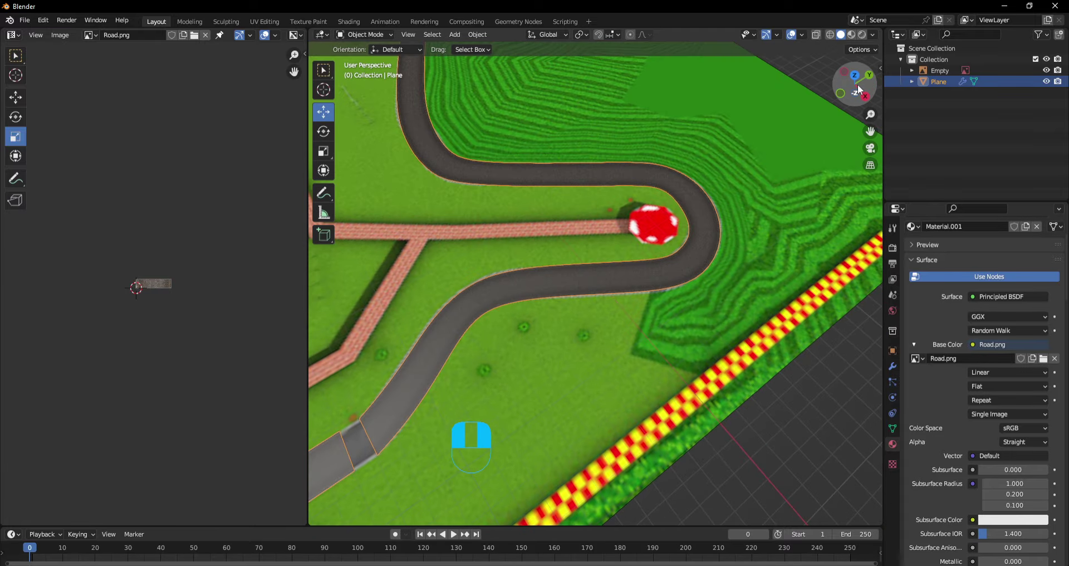
From the top view in Edit Mode, select the mismatched faces on the straight near the blue bar and scale their UVs vertically.
left_click(855, 74)
key("Tab")
left_click_drag(870, 130, 871, 0)
left_click(726, 196)
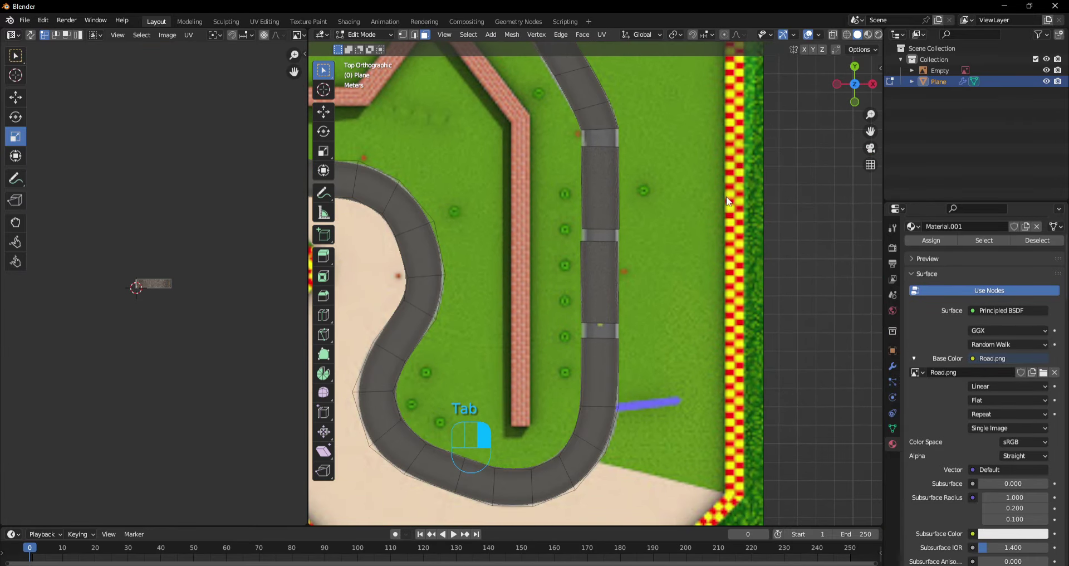
left_click_drag(726, 196, 617, 277)
left_click_drag(207, 342, 78, 219)
left_click_drag(156, 246, 189, 129)
Try rescaling the UVs of the selected faces on the straight, undo the attempts and return to Object Mode.
key("Tab")
middle_click_drag(657, 96, 836, 51)
scroll(595, 283, "up", 2)
key("Tab")
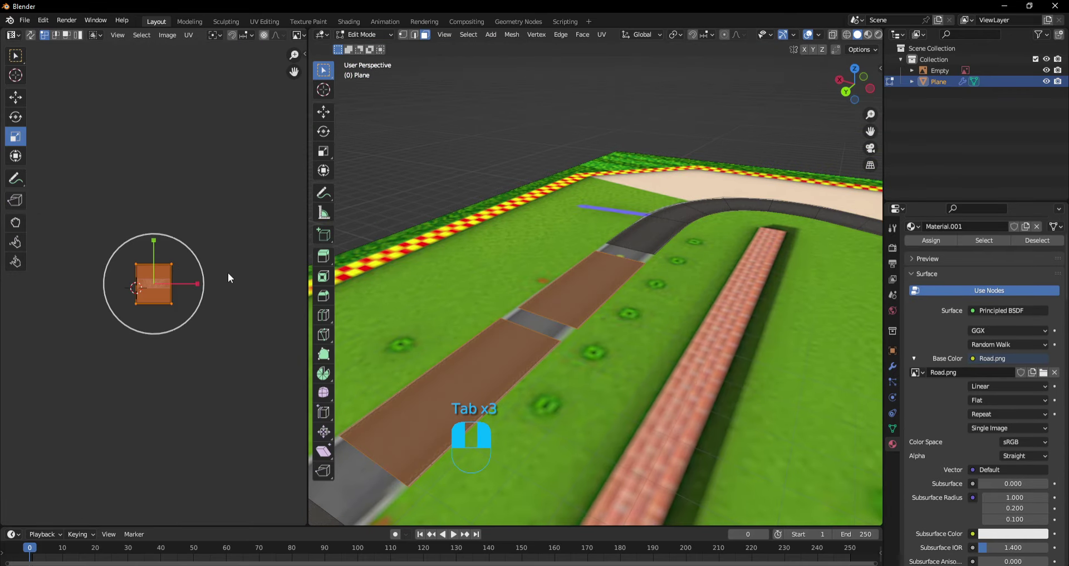
key("s")
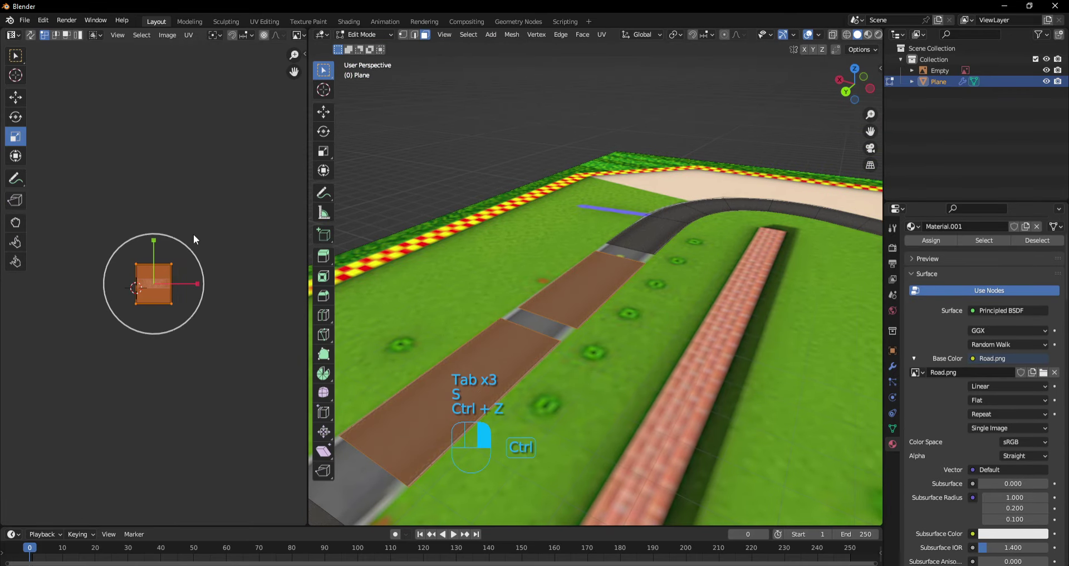
key("ctrl+z")
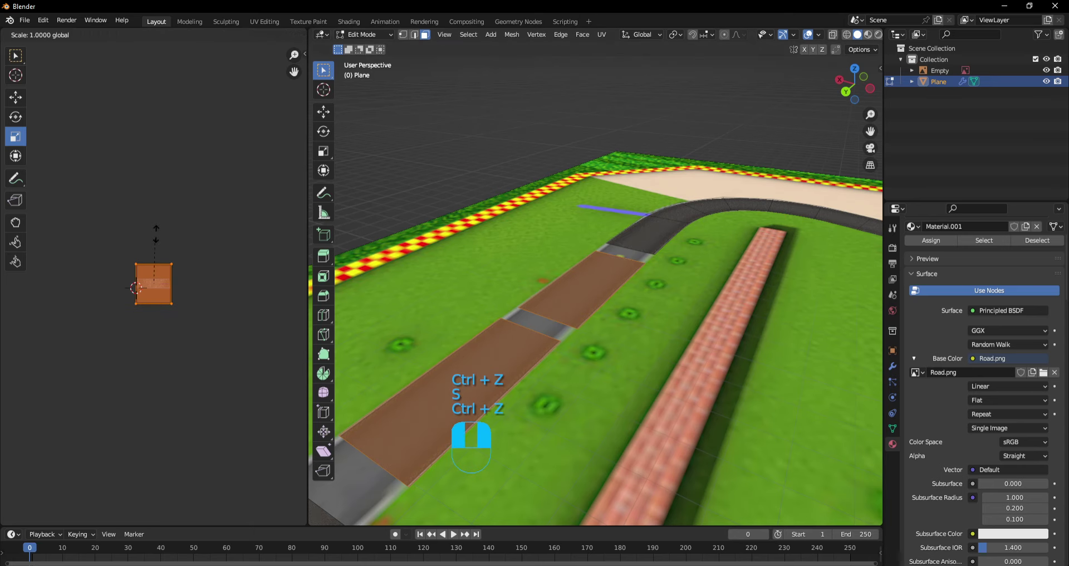
left_click_drag(155, 234, 156, 111)
key("ctrl+z")
key("Tab")
left_click_drag(873, 101, 709, 108)
key("ctrl+z")
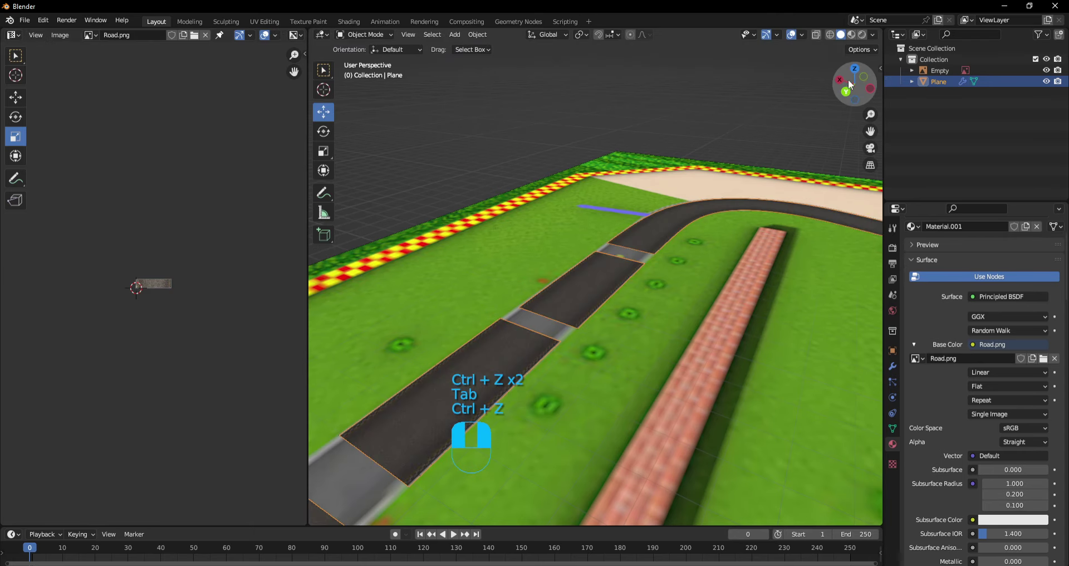
Examine the whole textured road over the reference map from several perspective angles.
left_click_drag(849, 84, 833, 103)
key("Tab")
key("Tab")
scroll(821, 77, "down", 10)
left_click_drag(830, 59, 839, 87)
left_click_drag(843, 93, 1047, 129)
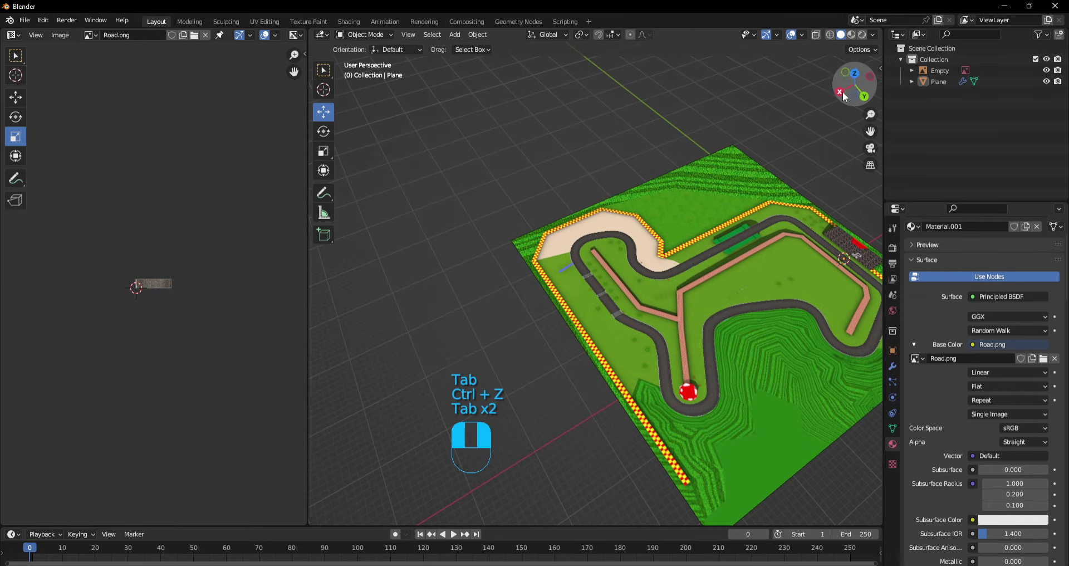
scroll(829, 103, "down", 4)
left_click_drag(871, 130, 696, 106)
scroll(830, 103, "up", 6)
mouse_move(846, 89)
left_mouse_down()
mouse_move(935, 37)
mouse_move(852, 84)
left_mouse_up()
Lower the reference image Empty along the Z axis well below the road and hide it in the viewport.
left_click(660, 299)
key("g")
key("z")
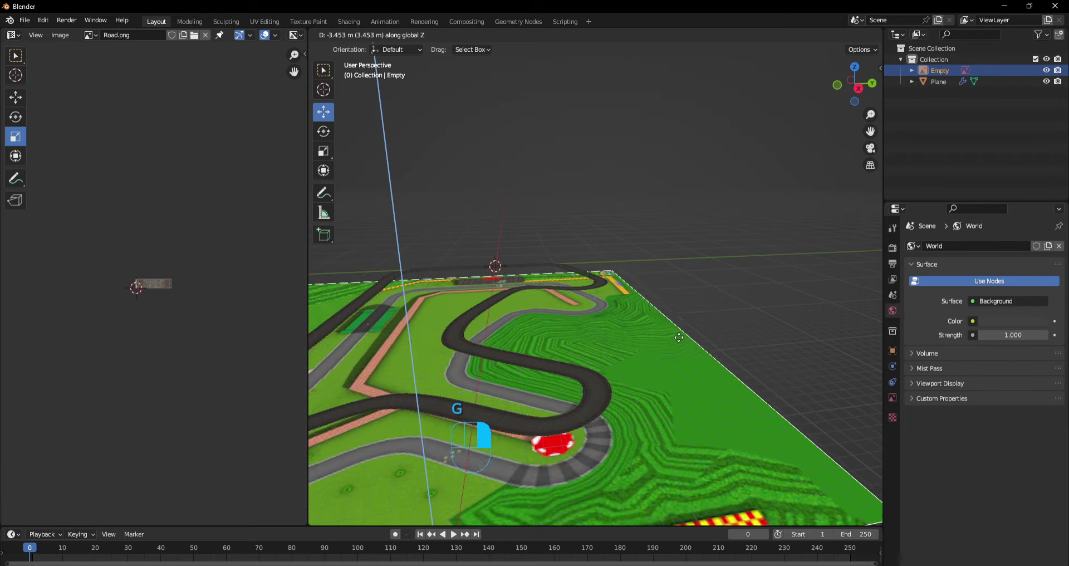
left_click(691, 206)
key("ctrl+z")
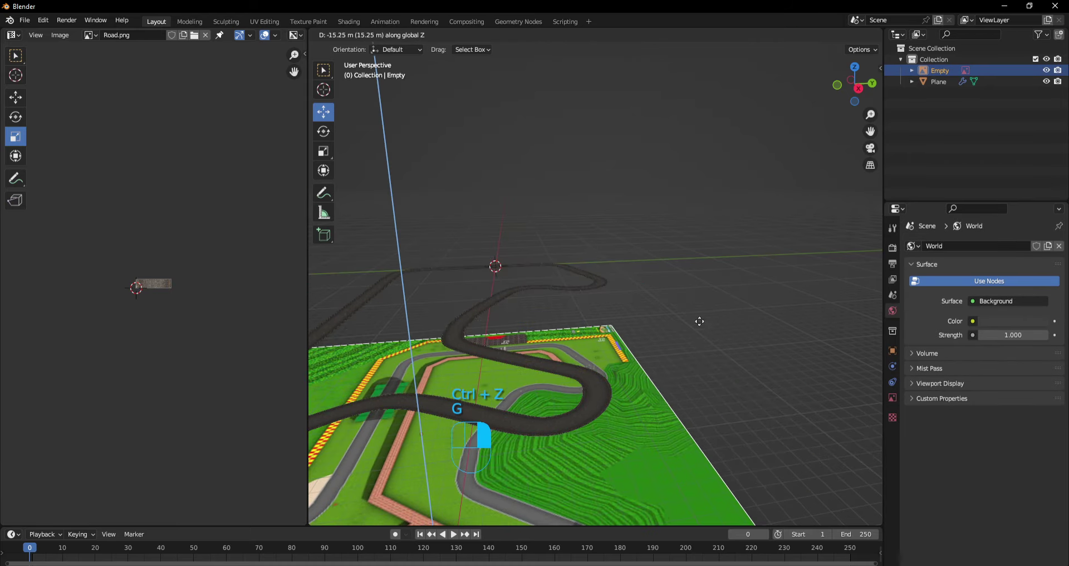
left_click(733, 424)
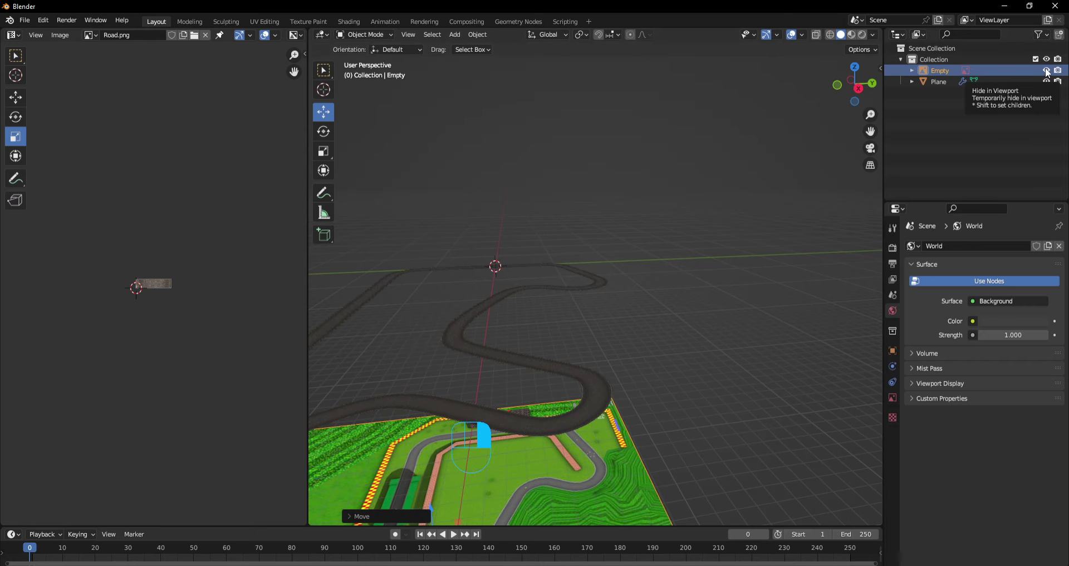
left_click(1047, 71)
Enter Edit Mode on the road, switch to vertex selection and box-select the bend beyond the starting straight.
left_click_drag(864, 67, 827, 75)
left_click_drag(875, 125, 641, 167)
left_click(654, 315)
key("Tab")
left_click_drag(852, 84, 586, 81)
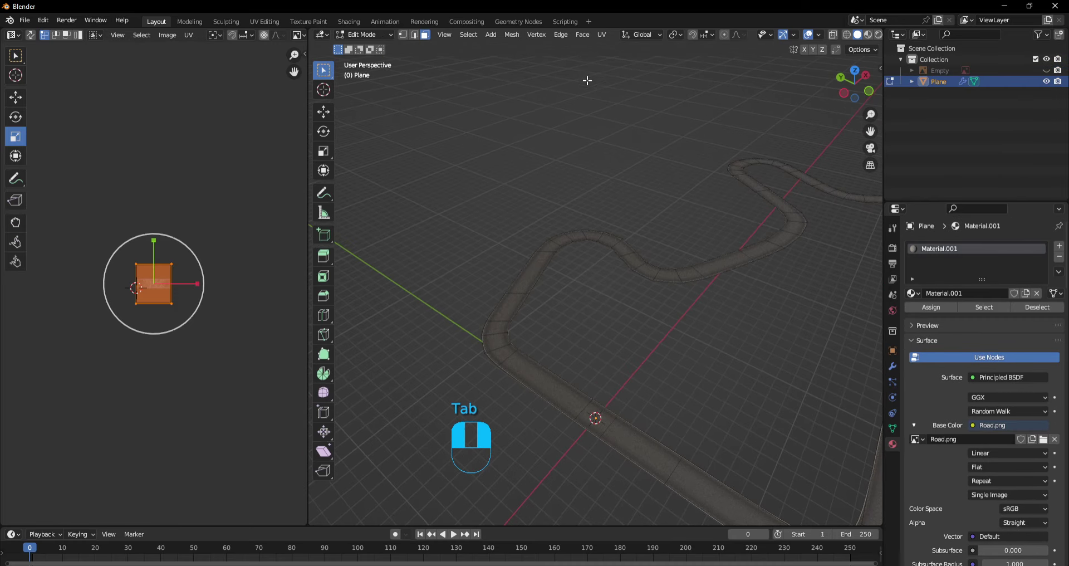
left_click_drag(427, 183, 588, 390)
left_click_drag(858, 79, 808, 41)
scroll(596, 289, "up", 8)
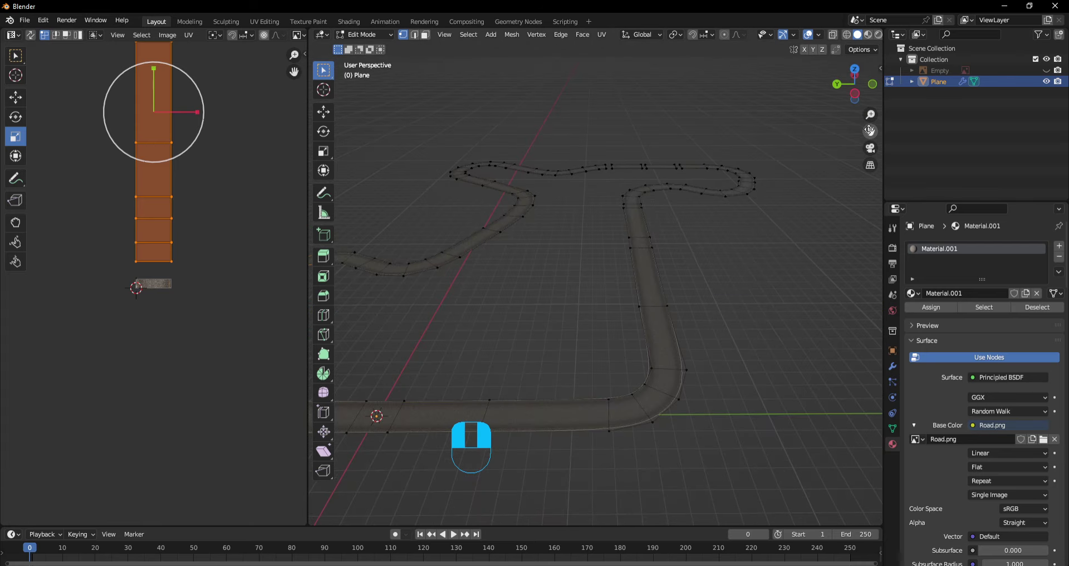
scroll(595, 290, "down", 8)
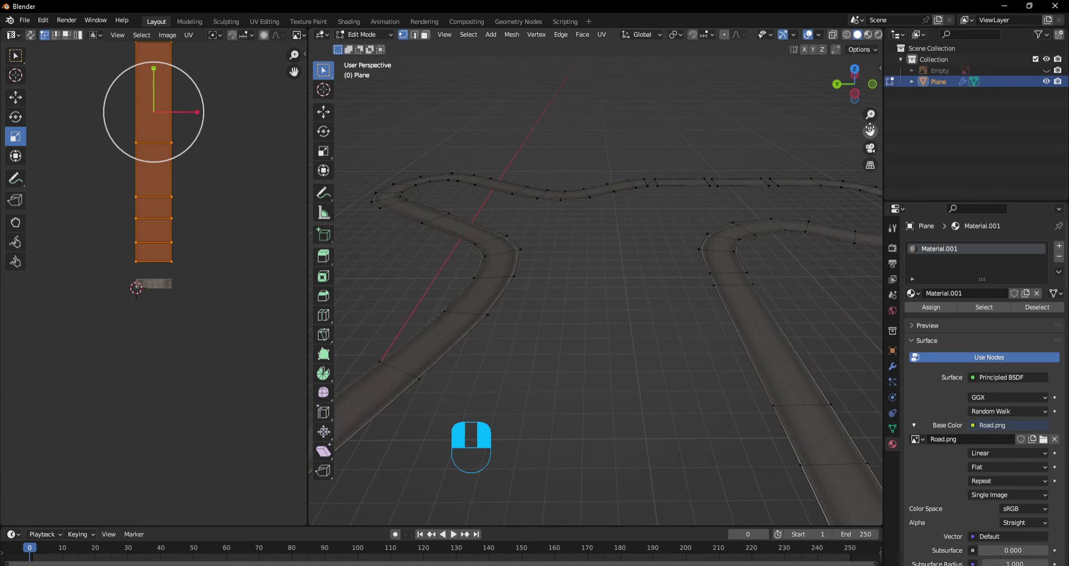
left_click_drag(870, 131, 977, 39)
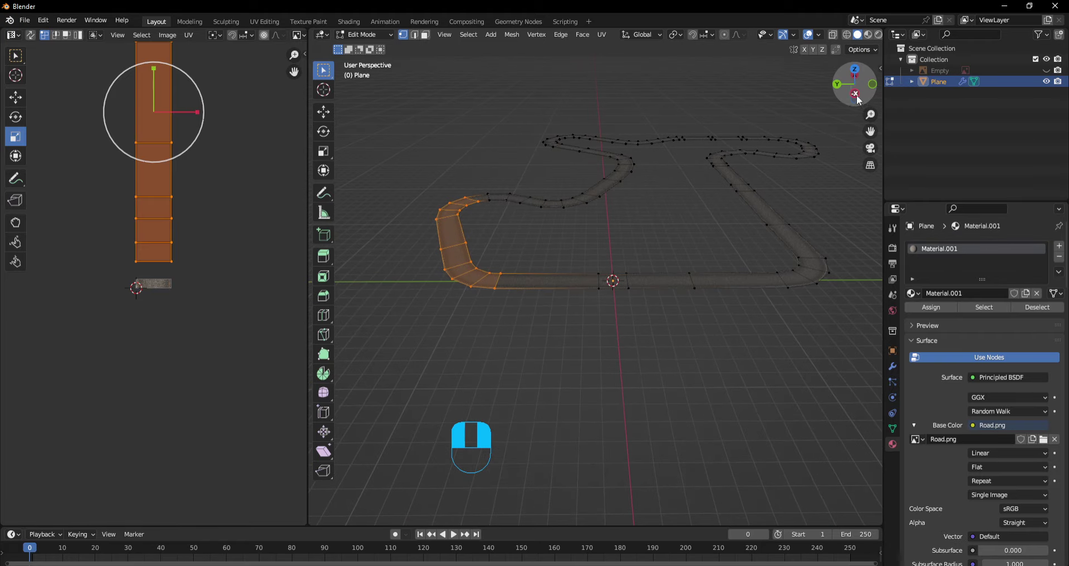
mouse_move(855, 91)
left_mouse_down()
mouse_move(875, 107)
mouse_move(890, 96)
mouse_move(854, 87)
left_mouse_up()
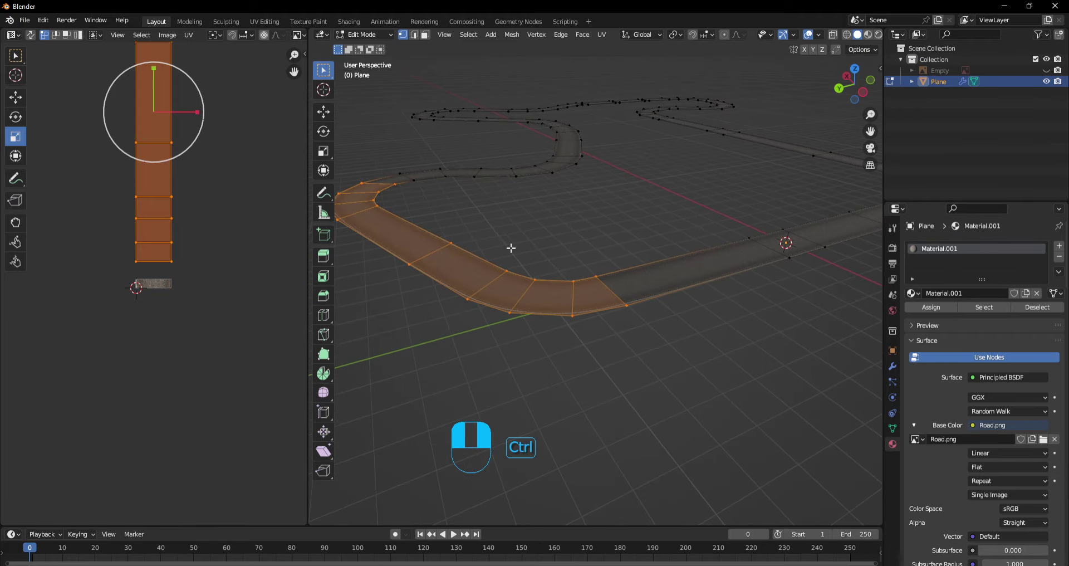
Deselect the first corner after the straight and raise the remaining bend vertices about 0.49 m along Z.
left_click_drag(458, 251, 701, 366, "ctrl")
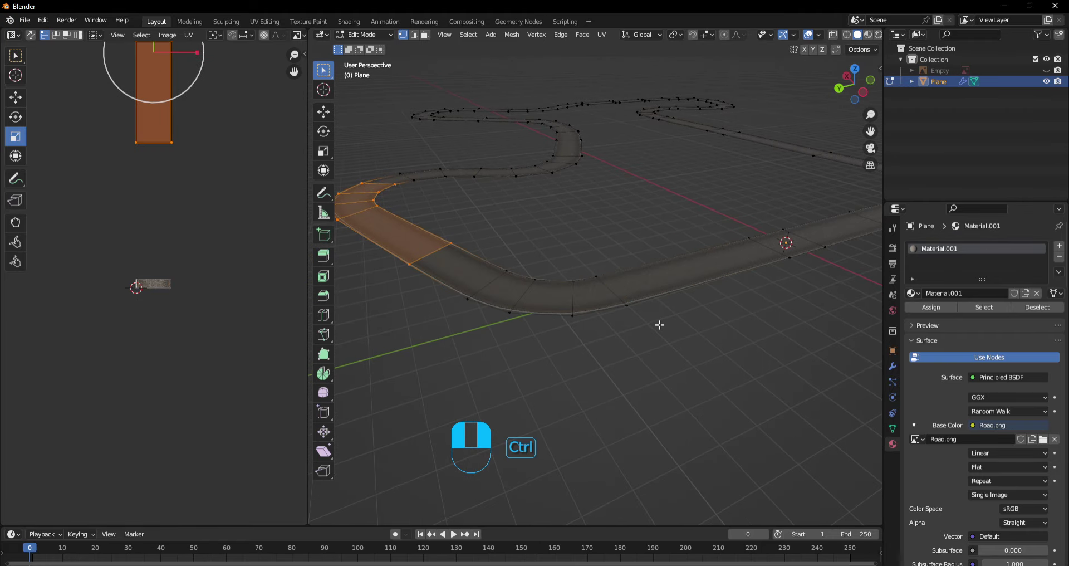
key("ctrl+z")
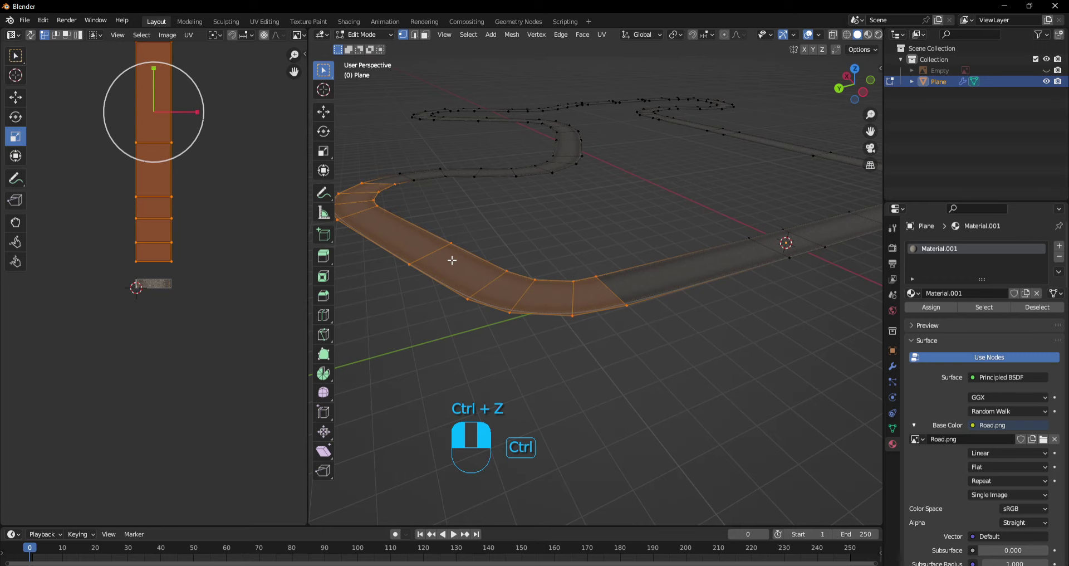
left_click_drag(452, 260, 662, 385, "ctrl")
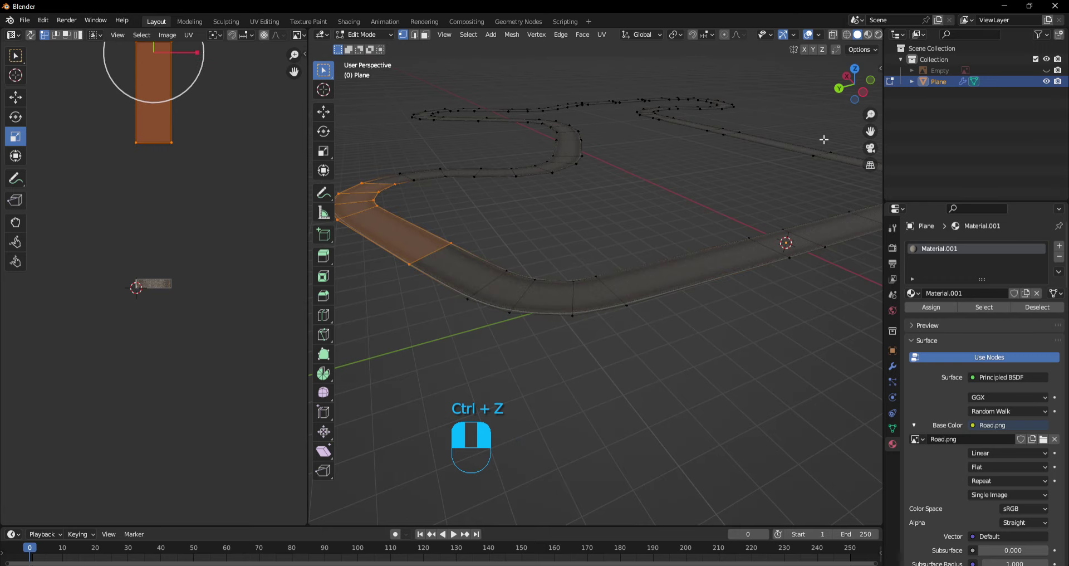
mouse_move(870, 131)
left_mouse_down()
mouse_move(885, 143)
mouse_move(868, 131)
left_mouse_up()
left_click_drag(585, 371, 873, 511, "shift")
key("ctrl+z")
left_click_drag(864, 94, 864, 78)
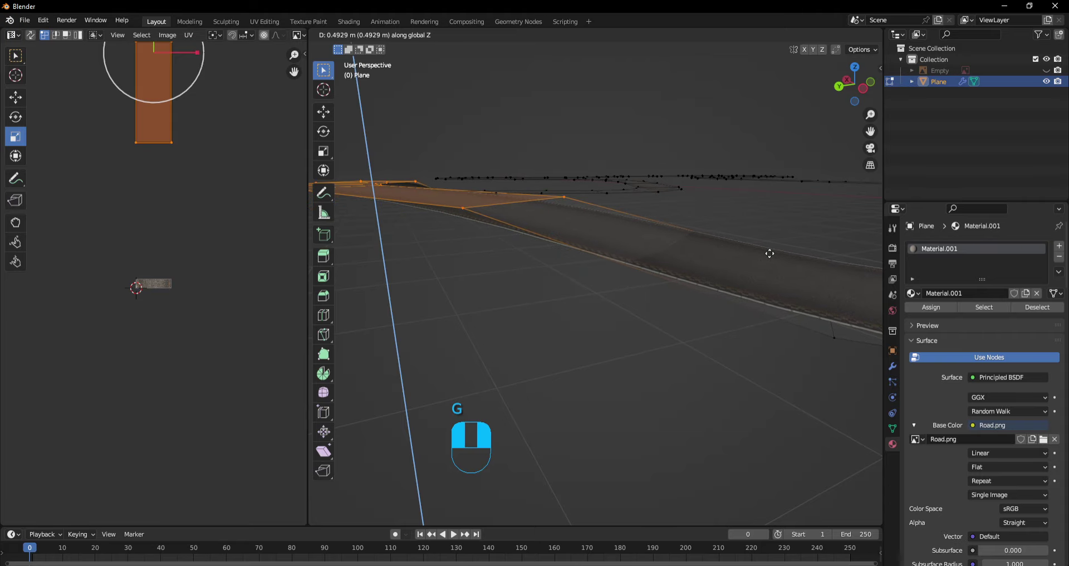
left_click(770, 256)
Deselect the vertex pair at the near end of the raised section and rotate the rest of the bend to tilt it.
left_click_drag(849, 99, 869, 107)
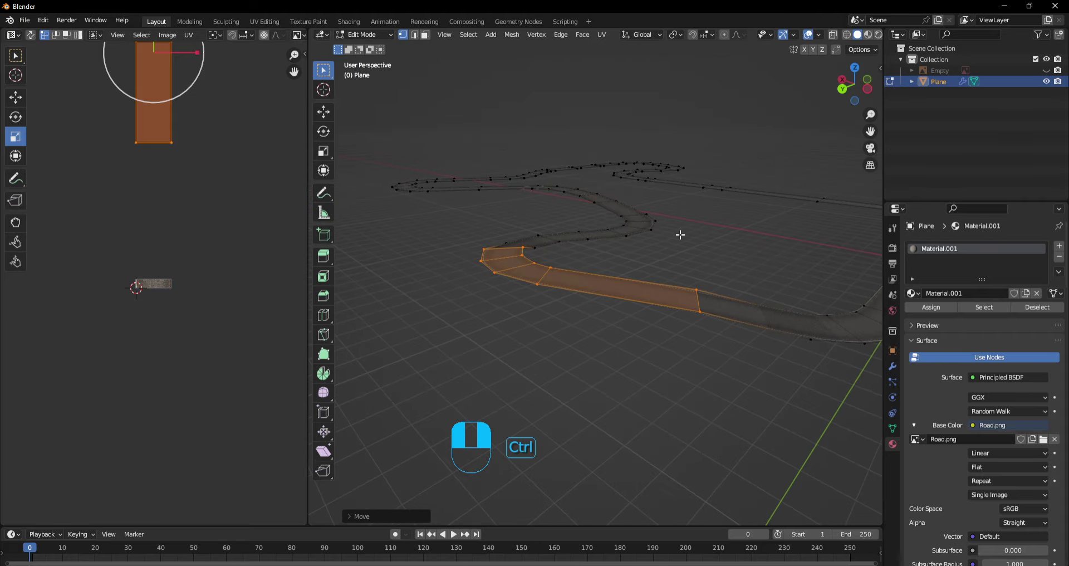
left_click_drag(681, 235, 723, 334, "ctrl")
left_click_drag(851, 92, 850, 84)
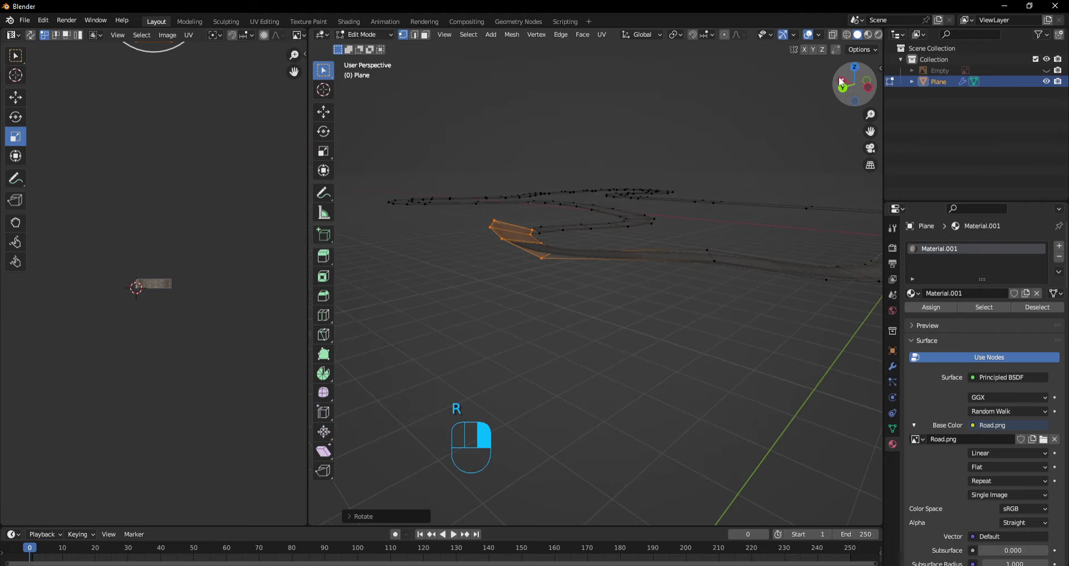
left_click_drag(841, 82, 774, 139)
Adjust the height of the tilted bend vertices along Z and check the road's shape in Object Mode.
key("Tab")
key("Tab")
key("g")
key("z")
left_click(780, 156)
key("Tab")
key("Tab")
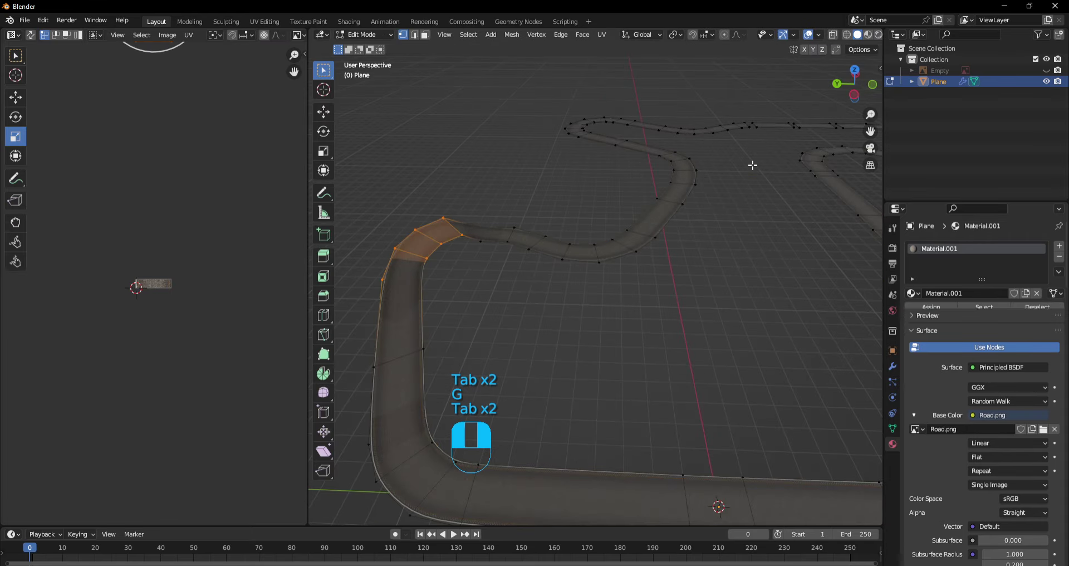
Select the road's edge vertex at the exit of the tilted bend and move it along Z to smooth the transition.
left_click(753, 165)
key("g")
key("z")
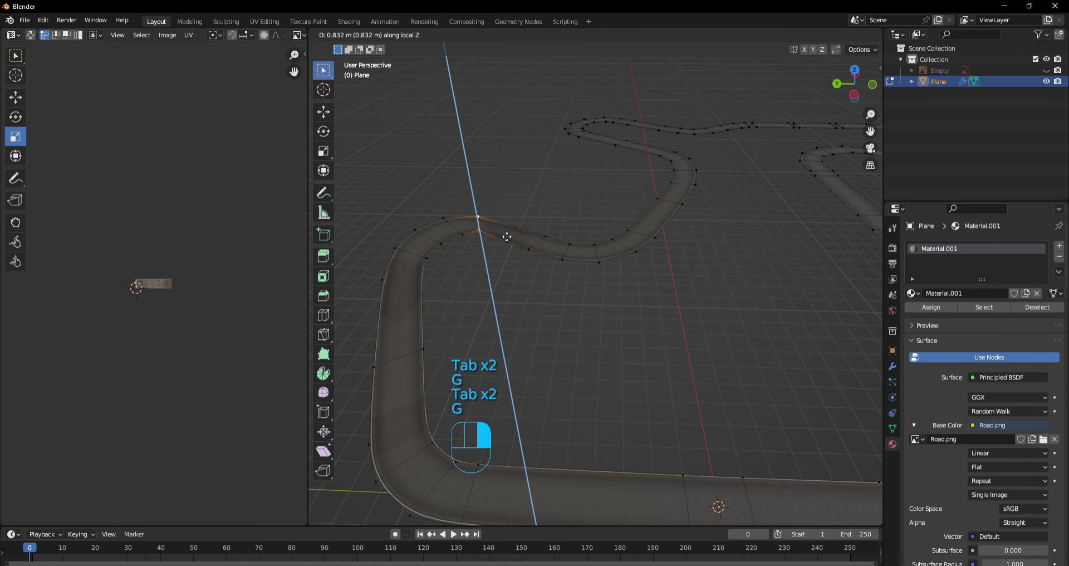
left_click(506, 237)
Raise the individual outer-edge vertices of the bend to bank the curve.
left_click_drag(840, 89, 871, 83)
left_click_drag(870, 131, 681, 209)
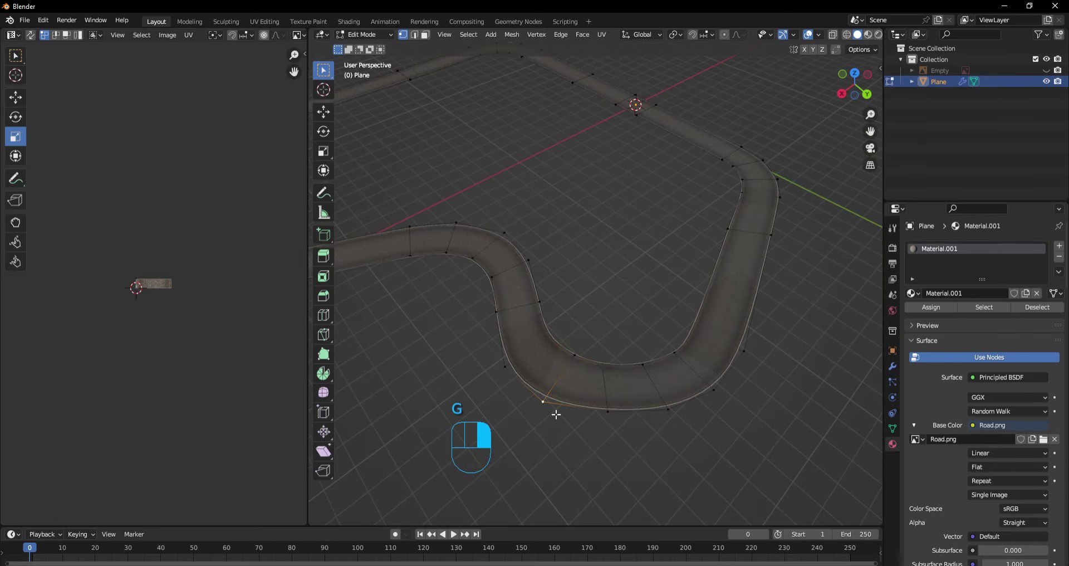
key("g")
left_click(577, 356)
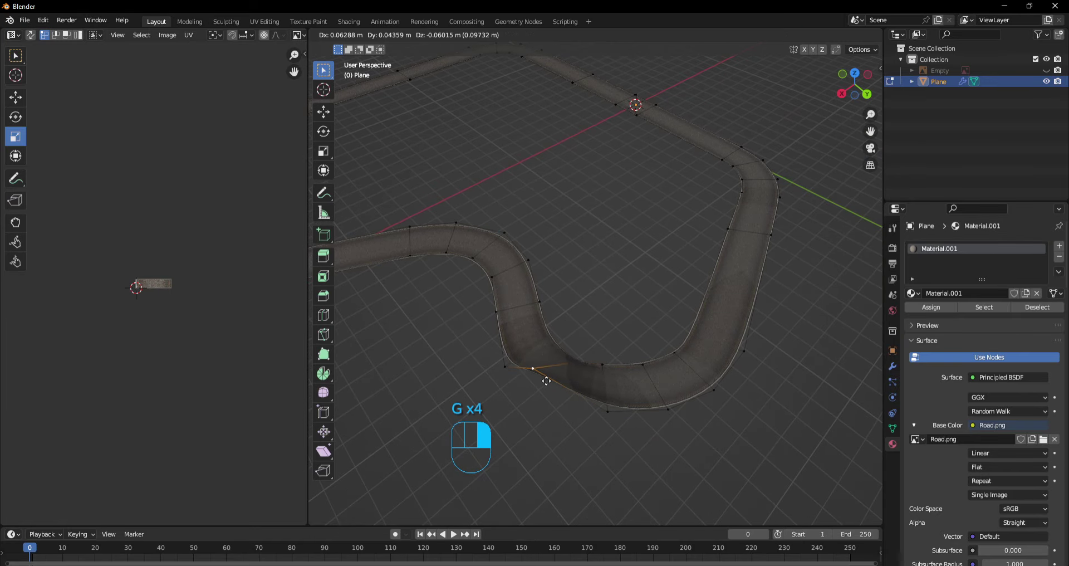
left_click(549, 401)
left_click_drag(847, 77, 763, 34)
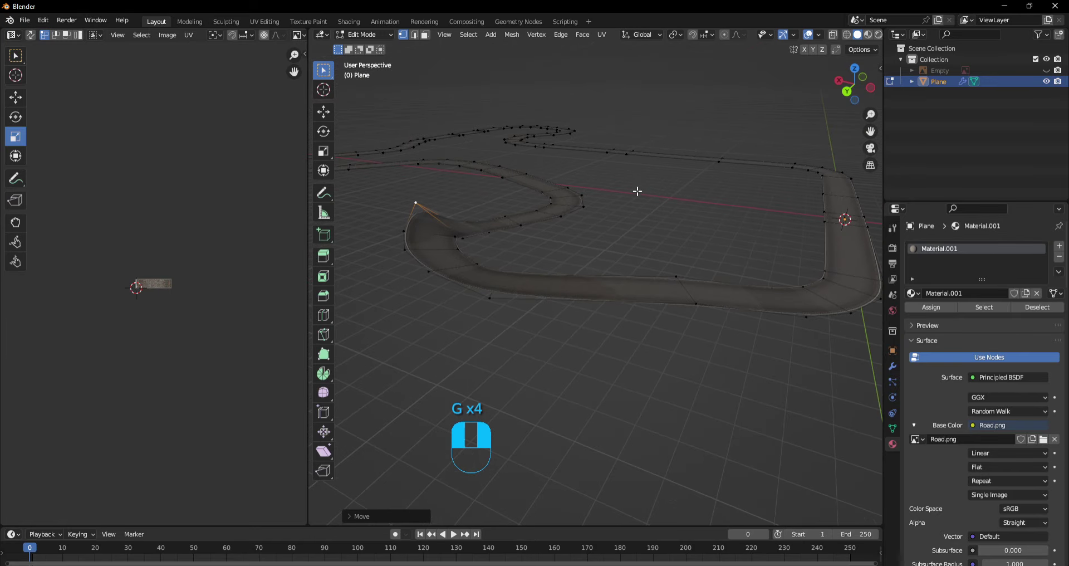
key("g")
right_click(405, 248)
key("g")
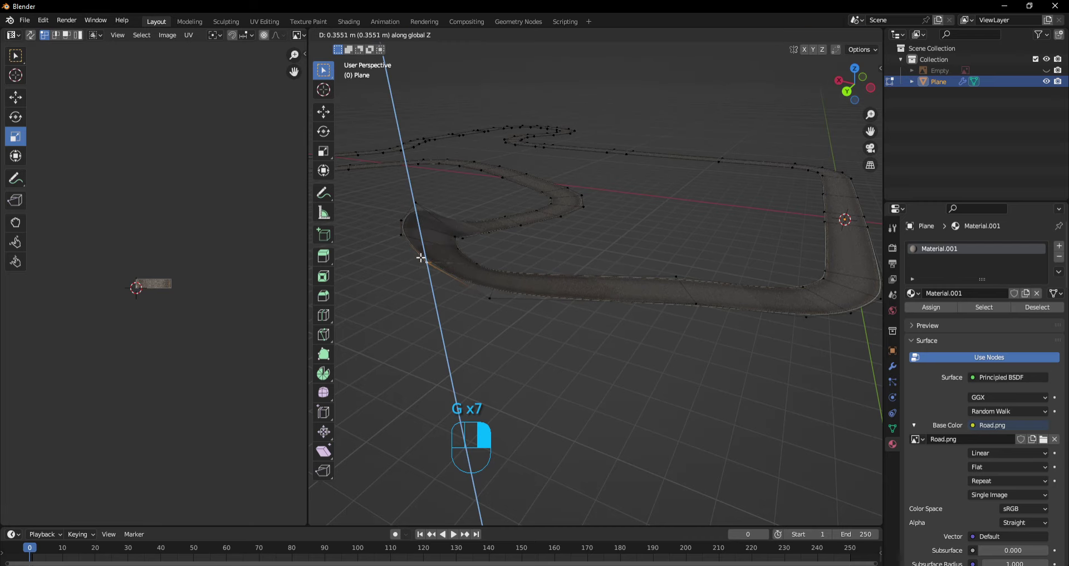
left_click(572, 273)
Box-select the vertices of the next curve, beyond the banked bend.
left_click_drag(855, 79, 854, 91)
left_click_drag(871, 131, 845, 200)
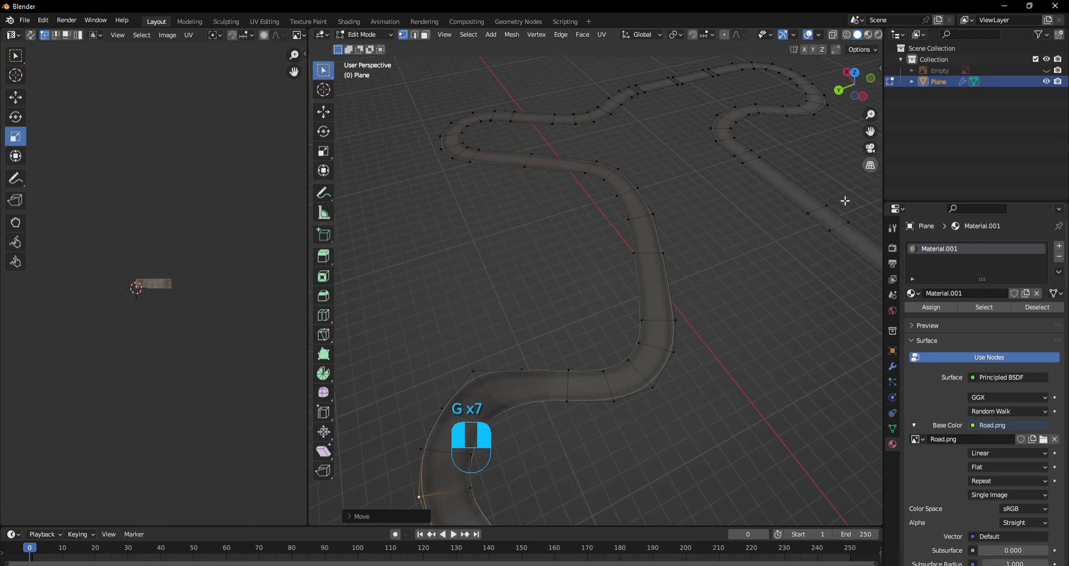
left_click_drag(554, 142, 671, 365)
left_click_drag(857, 83, 870, 74)
left_click(810, 293)
key("g")
middle_click(810, 281)
left_click(811, 266)
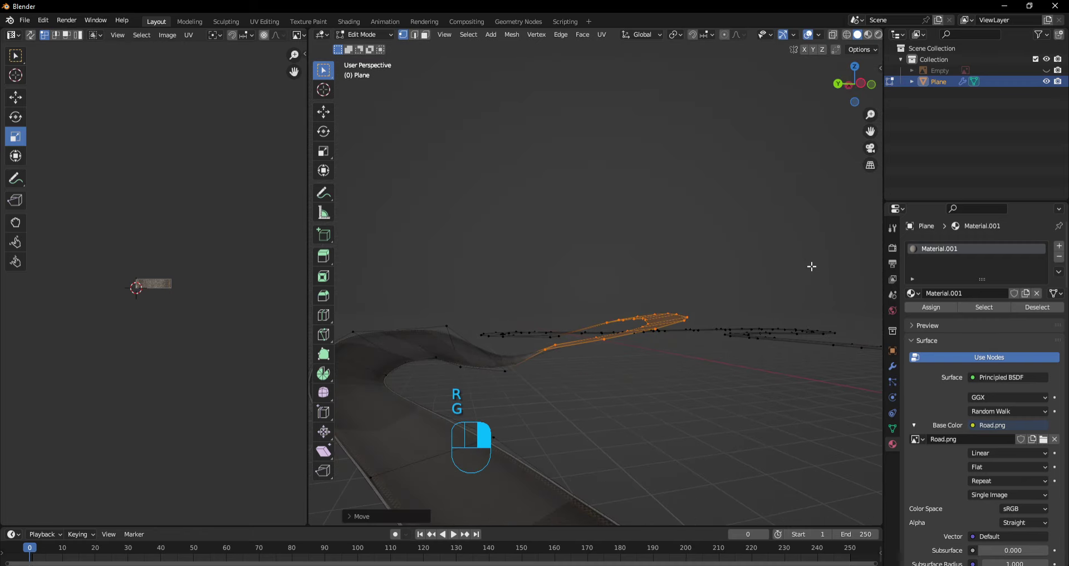
key("ctrl+z")
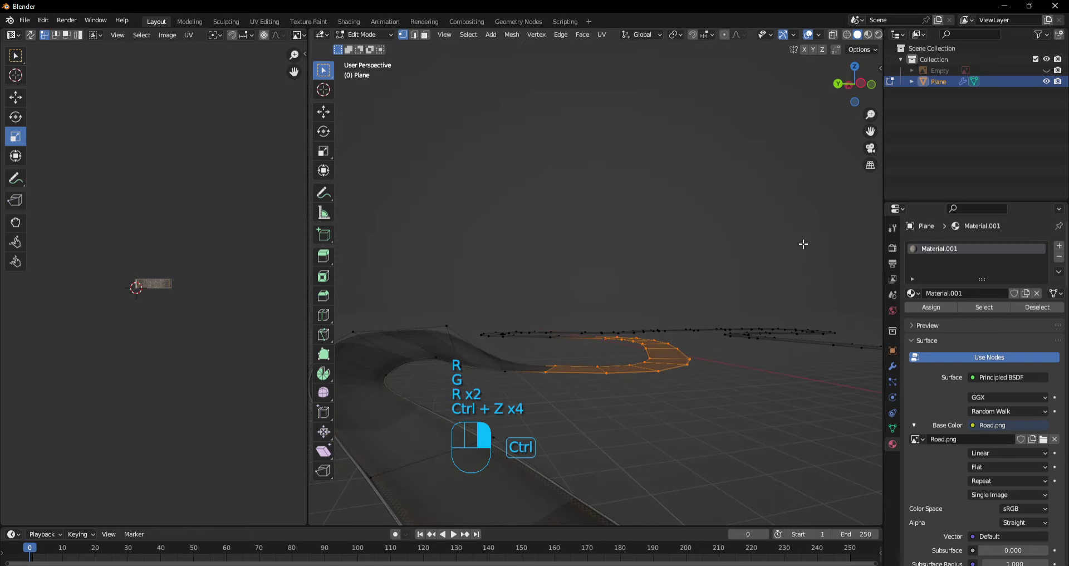
Rotate the selected curve section slightly, move it along Z to follow the slope, and clear the selection.
key("r")
left_click(780, 313)
key("g")
middle_click(780, 313)
left_click(776, 322)
left_click(695, 430)
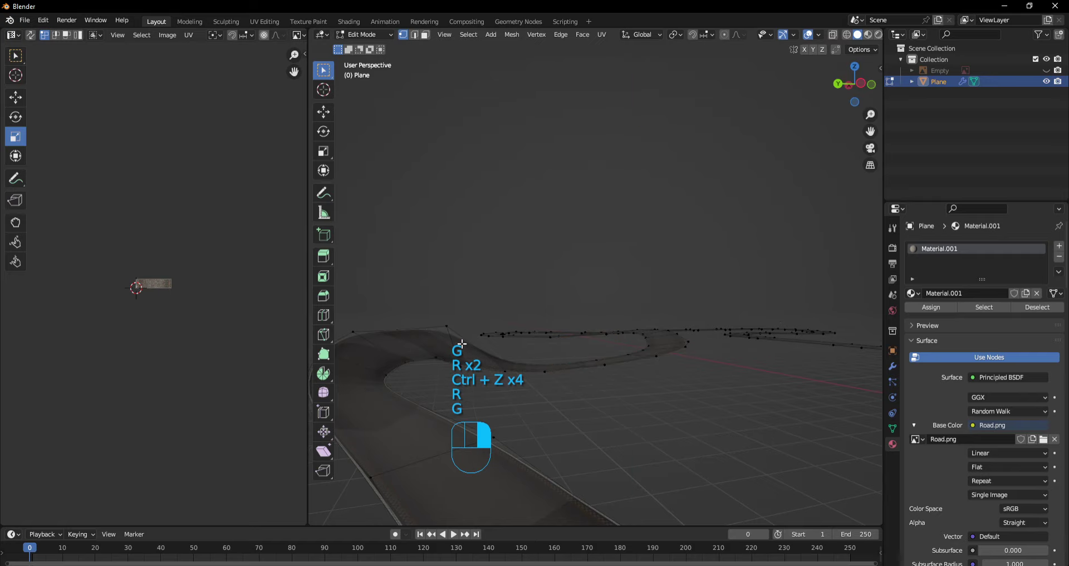
Lower the outer-edge vertices of the banked bend along Z and raise the inner-edge vertex at its exit.
key("g")
left_click(399, 329)
key("g")
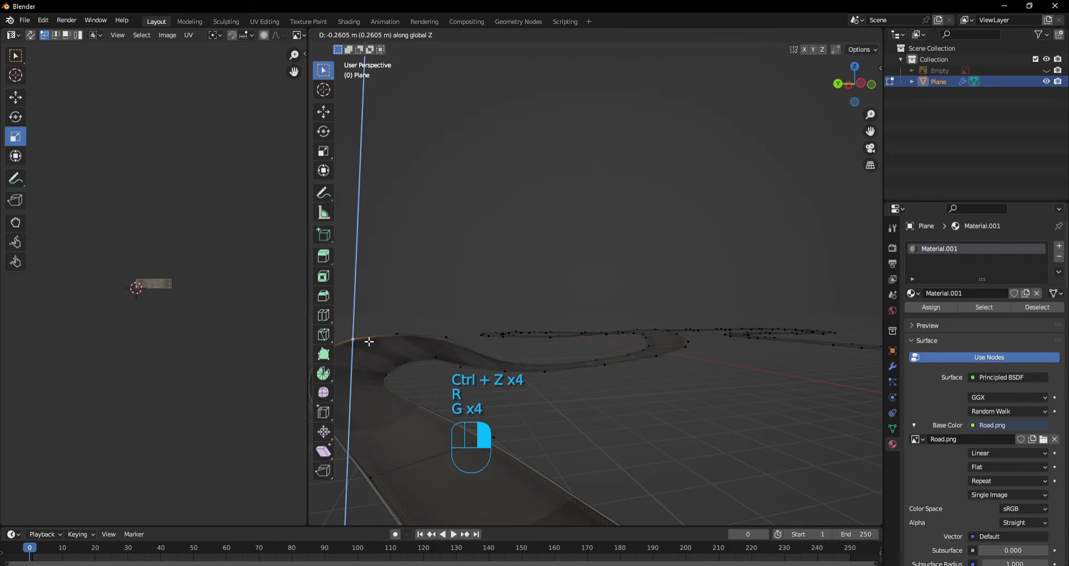
left_click(458, 338)
left_click(459, 370)
key("g")
middle_click(460, 367)
left_click(461, 362)
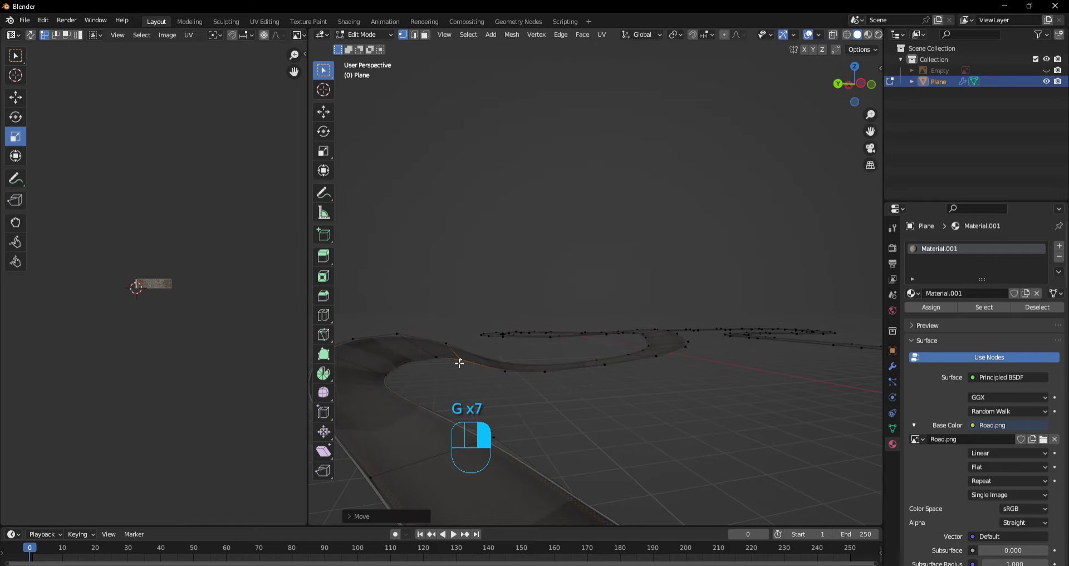
Examine the reshaped road in Object Mode from other angles and return to Edit Mode.
key("Tab")
left_click_drag(847, 84, 947, 109)
right_click(798, 188)
left_click(791, 54)
scroll(449, 200, "down", 2)
key("Tab")
scroll(858, 96, "up", 3)
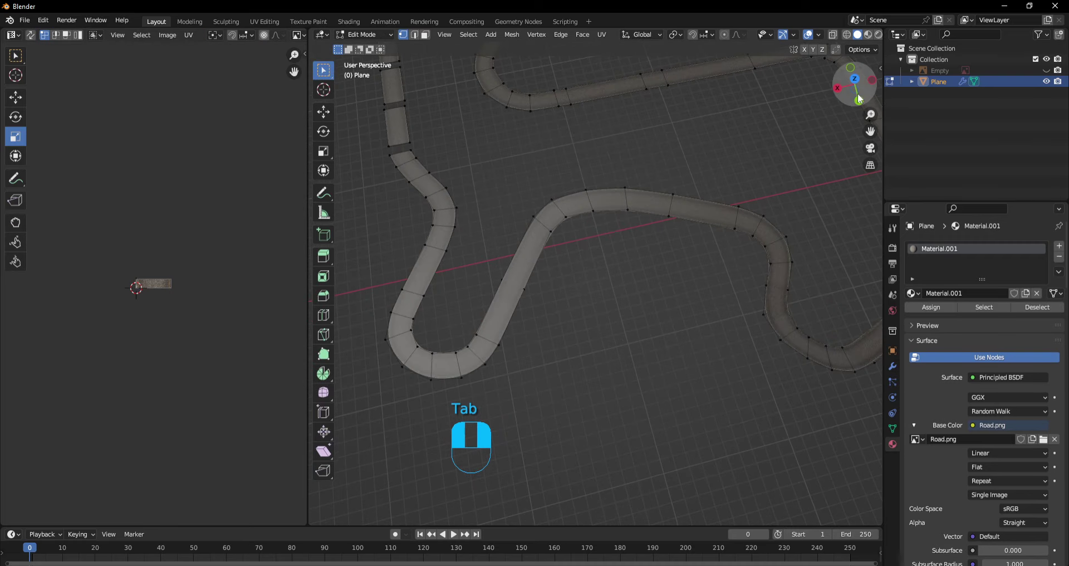
Box-select the vertices of the hairpin bend farther along the road.
left_click_drag(858, 96, 913, 77)
scroll(869, 133, "up", 1)
left_click_drag(869, 133, 808, 3)
left_click_drag(534, 174, 750, 430)
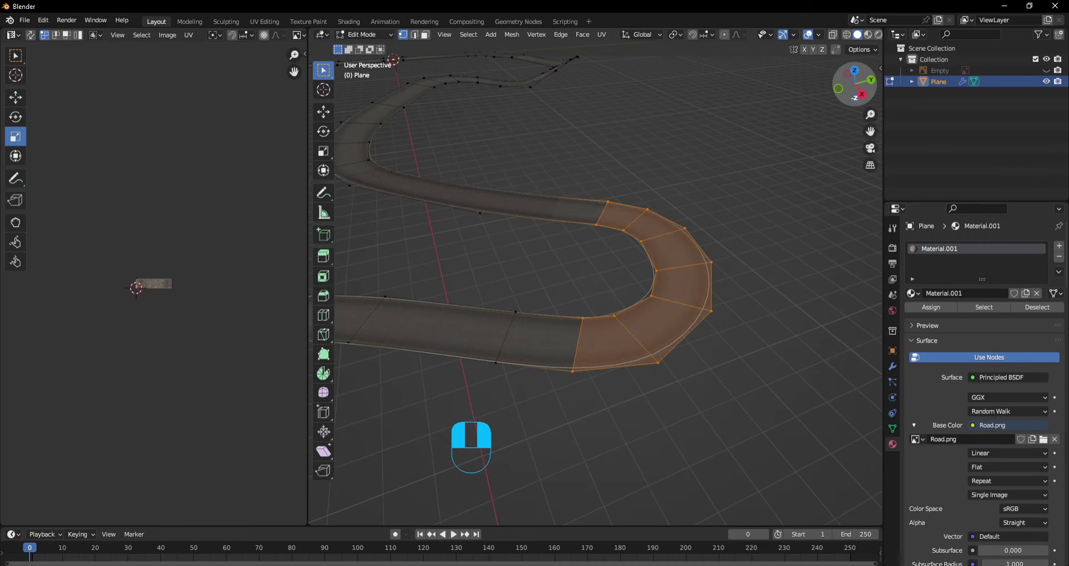